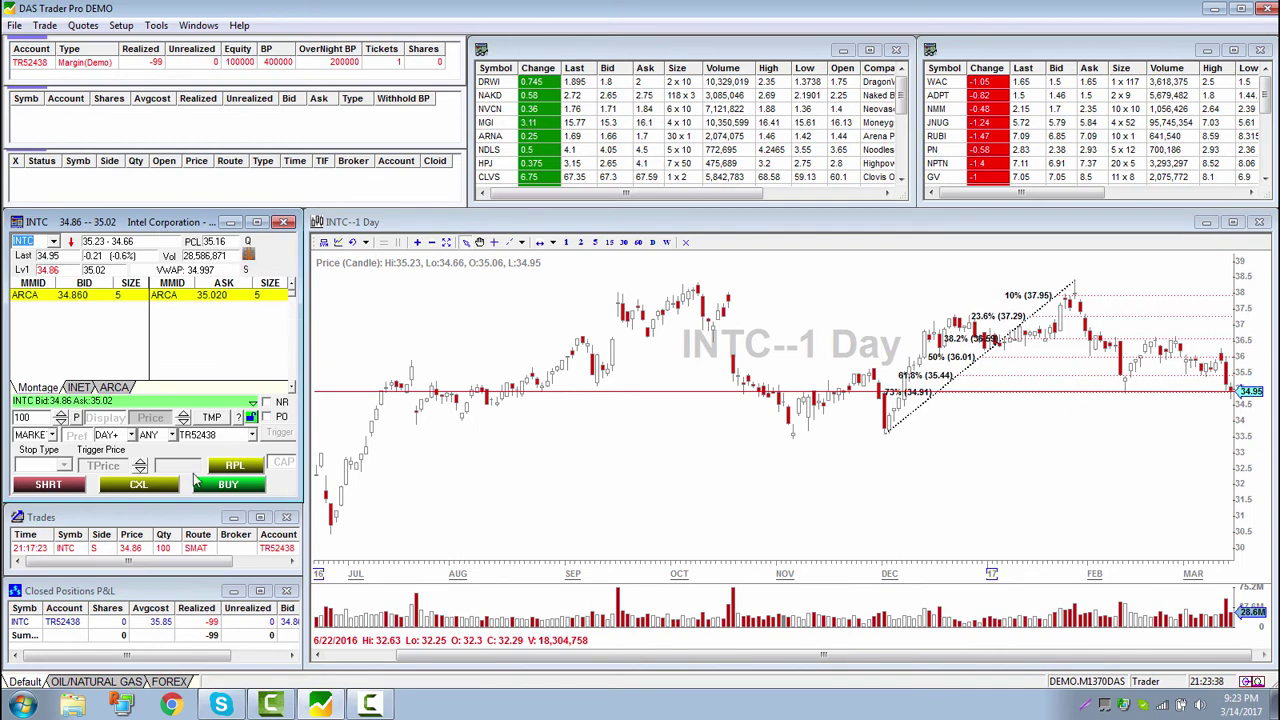
Cycle through NAKD, MGI, NMM, PN, ADPT and NAKD, finishing with ARNA in the montage and chart
click(490, 95)
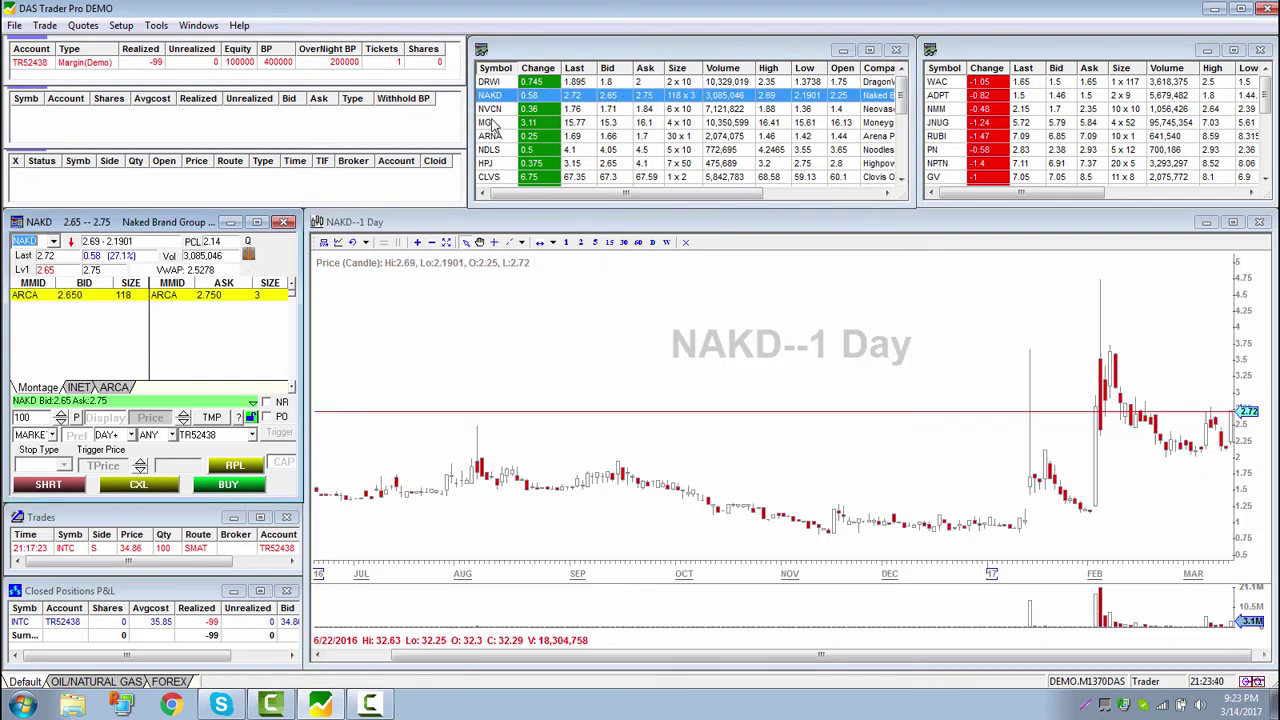
click(488, 122)
click(938, 108)
click(940, 150)
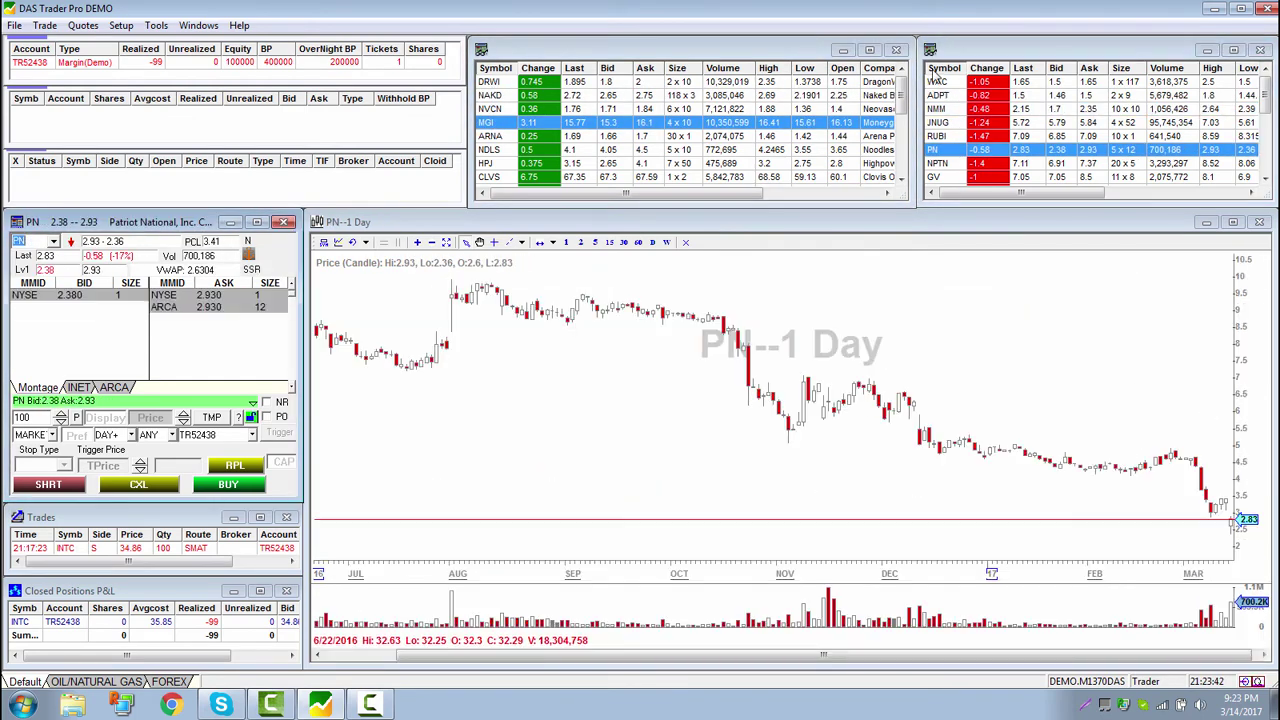
click(938, 95)
click(490, 95)
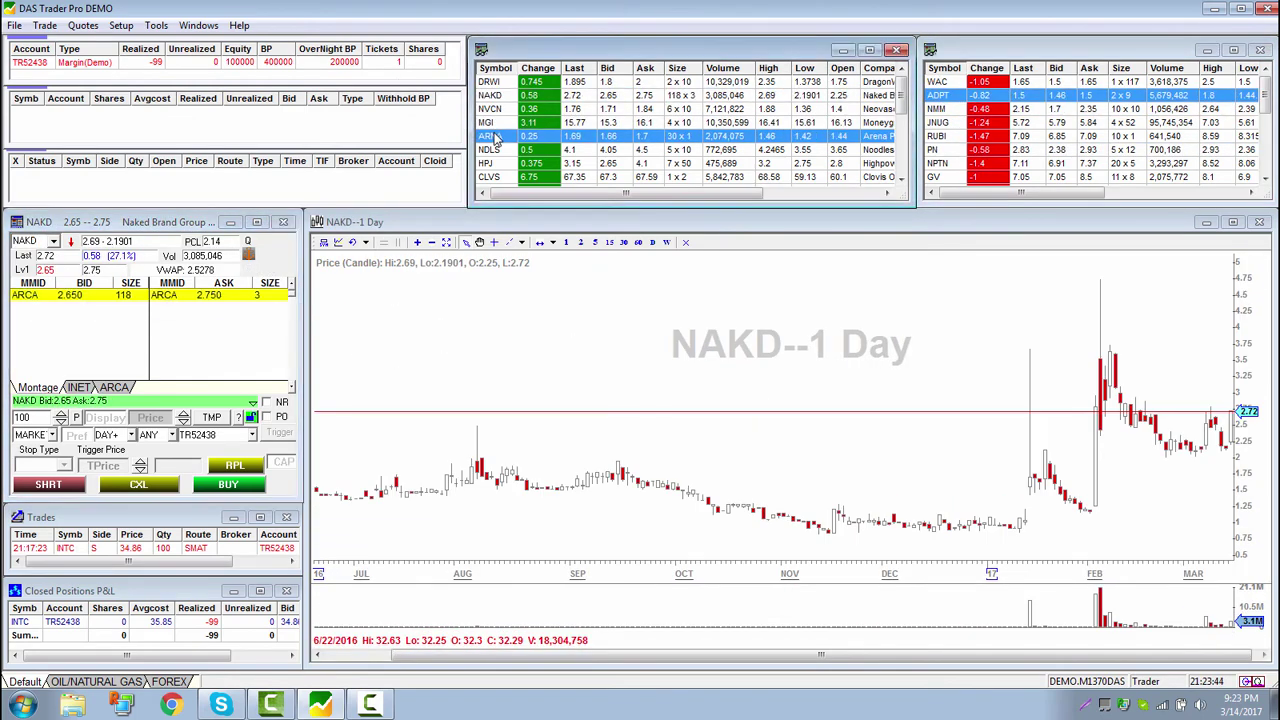
click(491, 136)
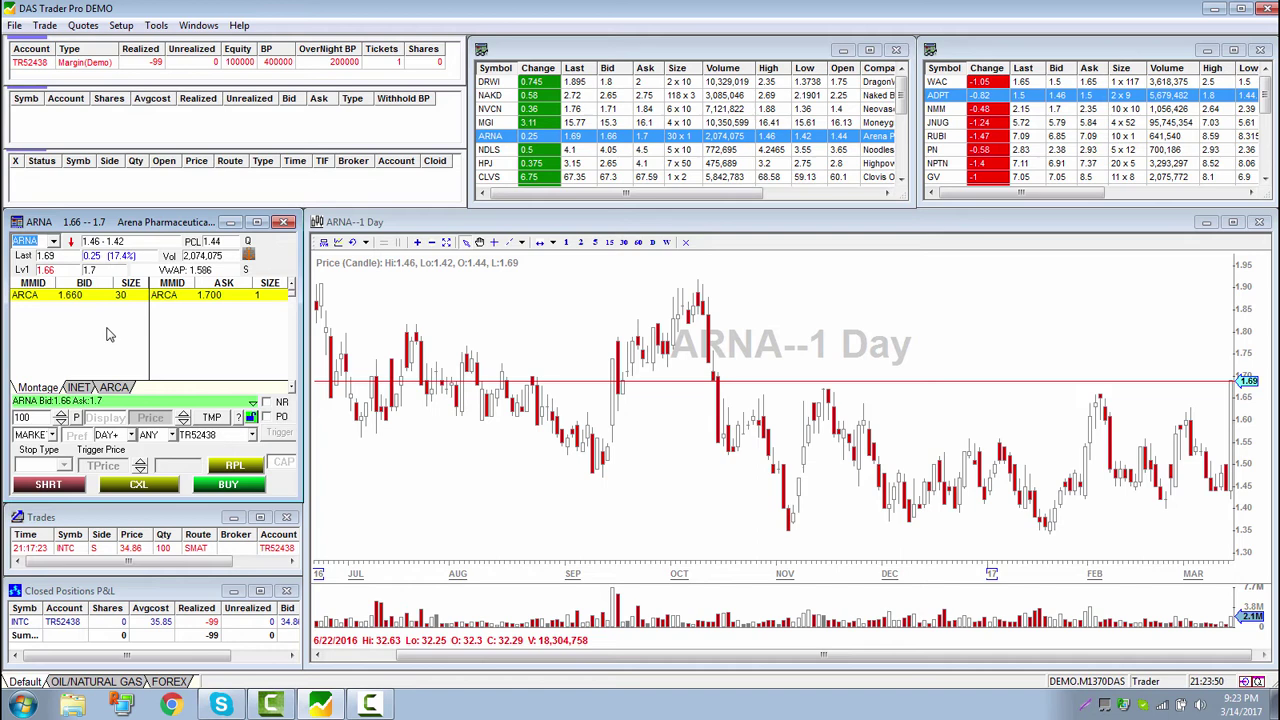
In the montage Layout Config, add the Level1 and Level2 sections to the window style
right_click(188, 487)
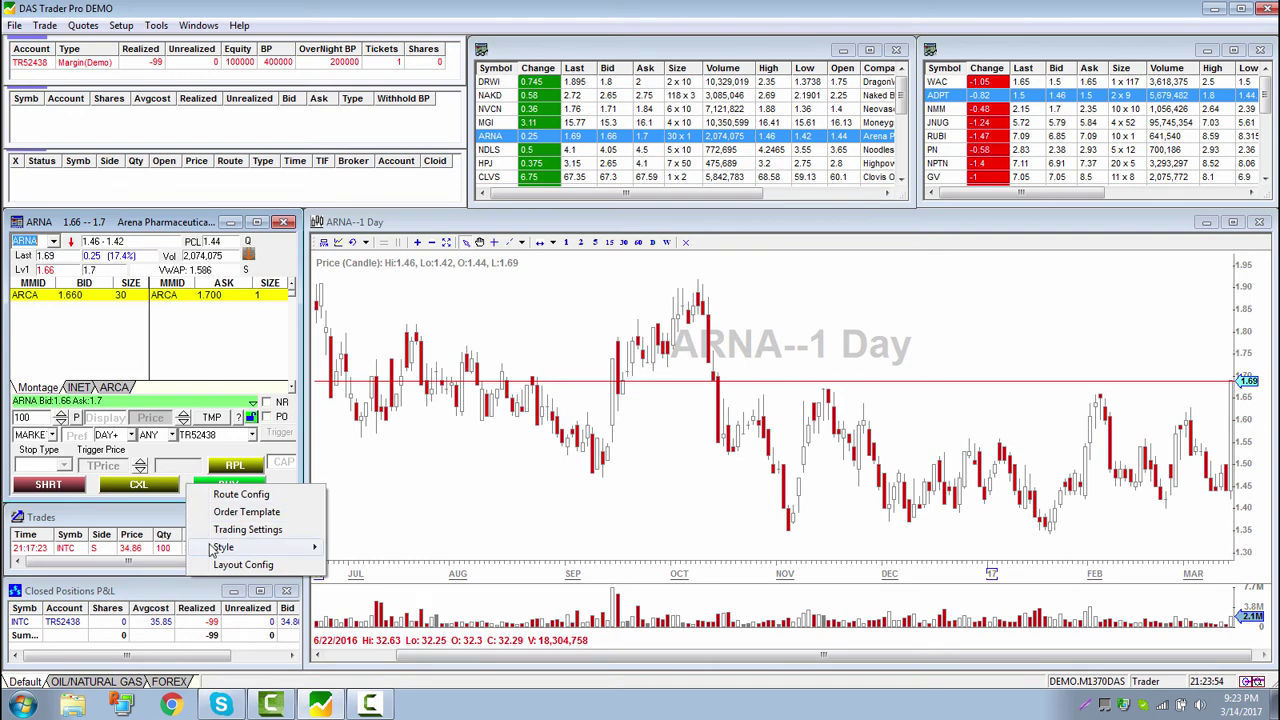
mouse_move(213, 551)
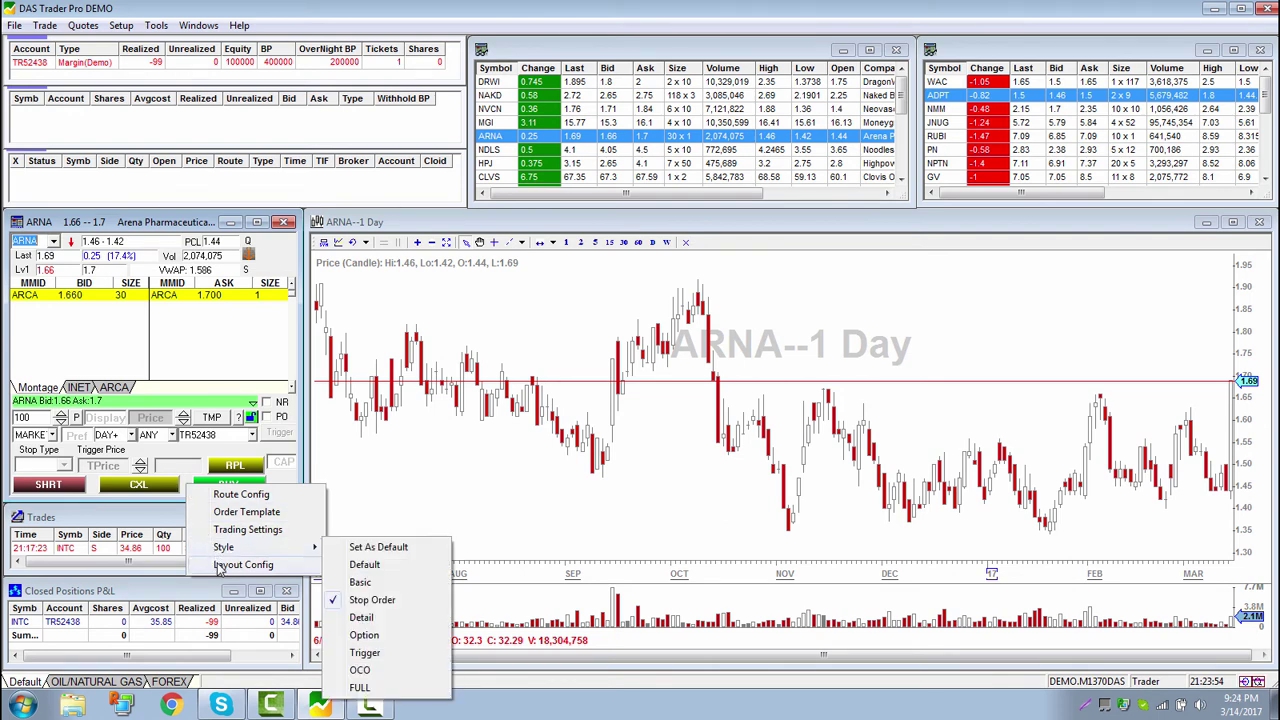
click(218, 566)
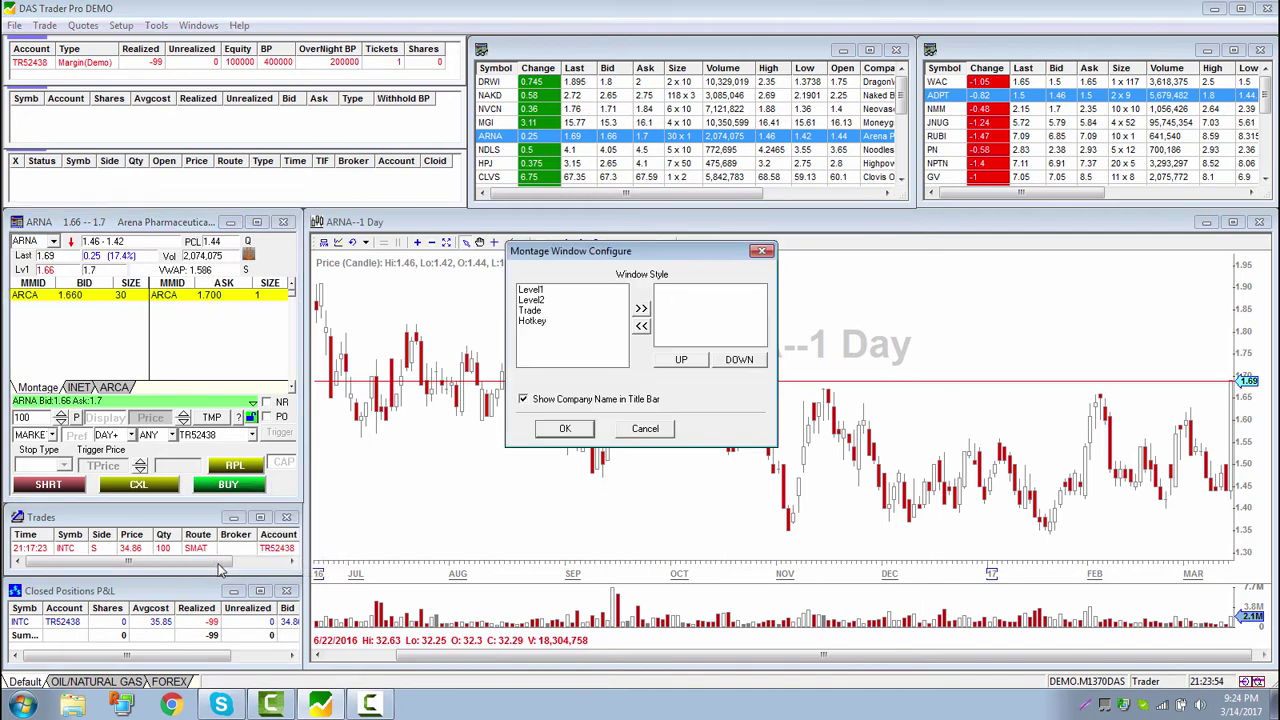
click(545, 290)
click(641, 308)
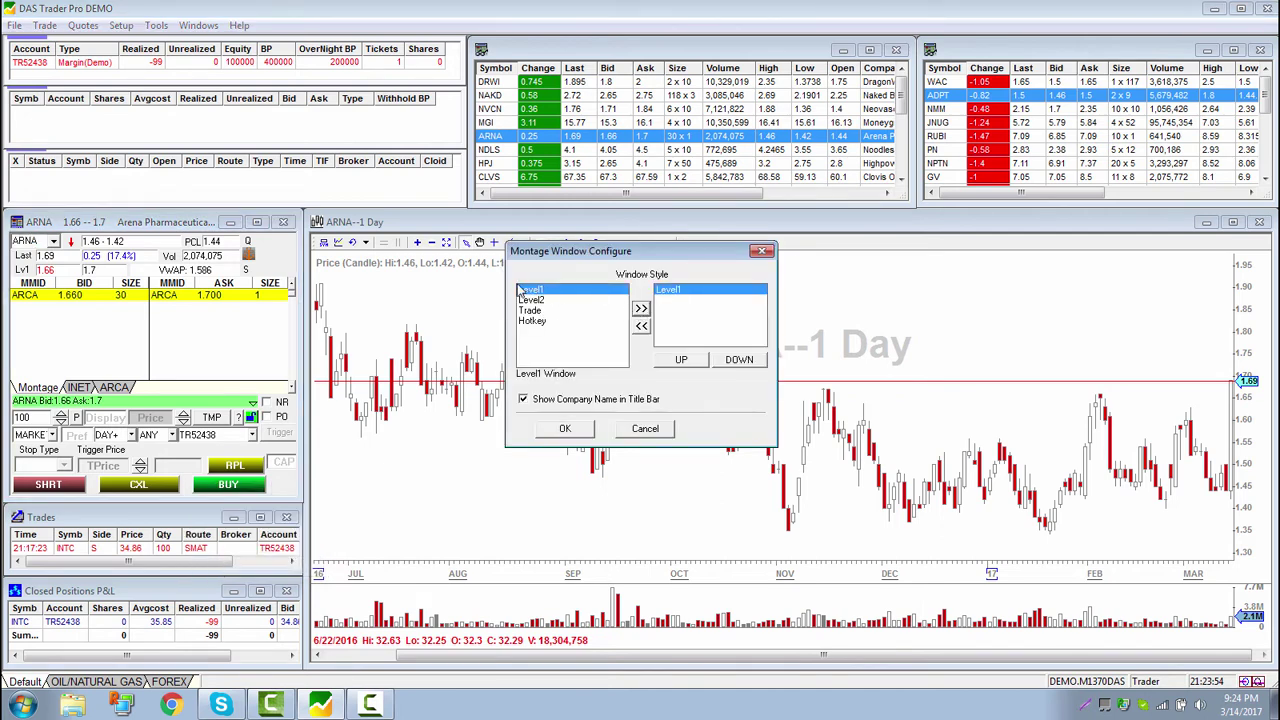
click(530, 301)
click(641, 308)
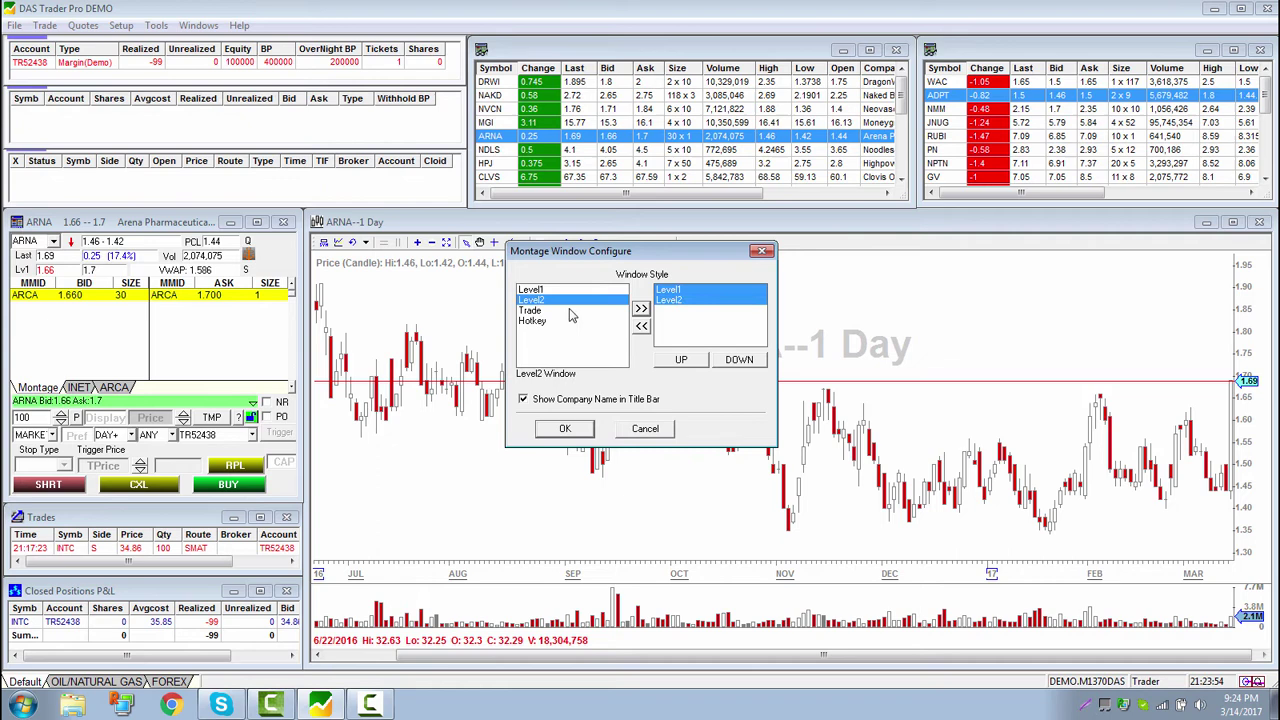
Add the Trade and Hotkey buttons sections and apply the new montage layout
click(548, 311)
click(641, 310)
click(538, 321)
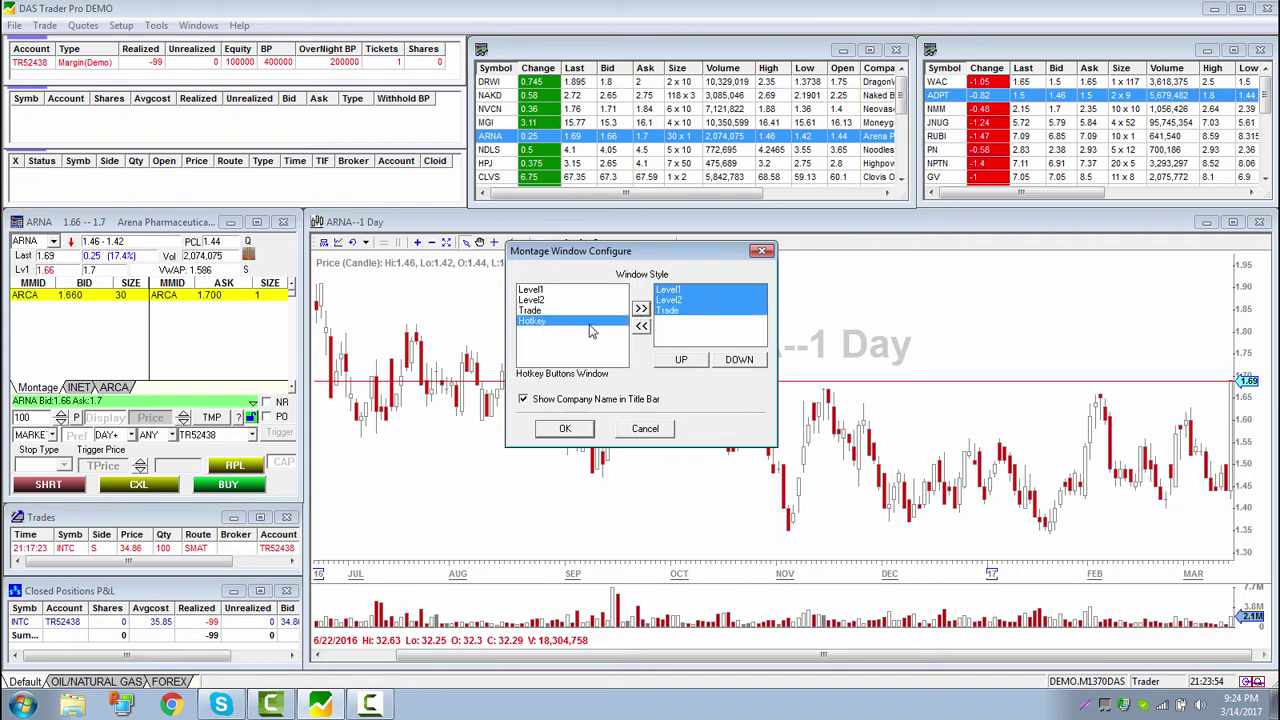
click(641, 310)
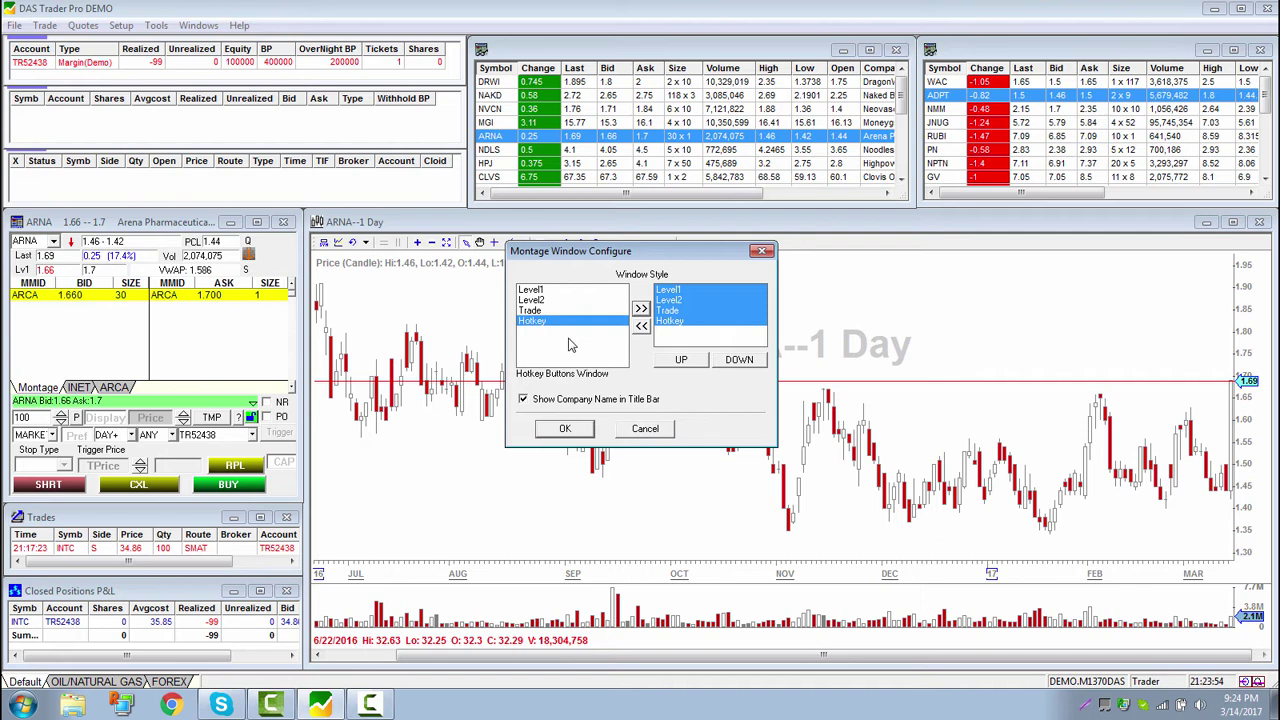
click(565, 428)
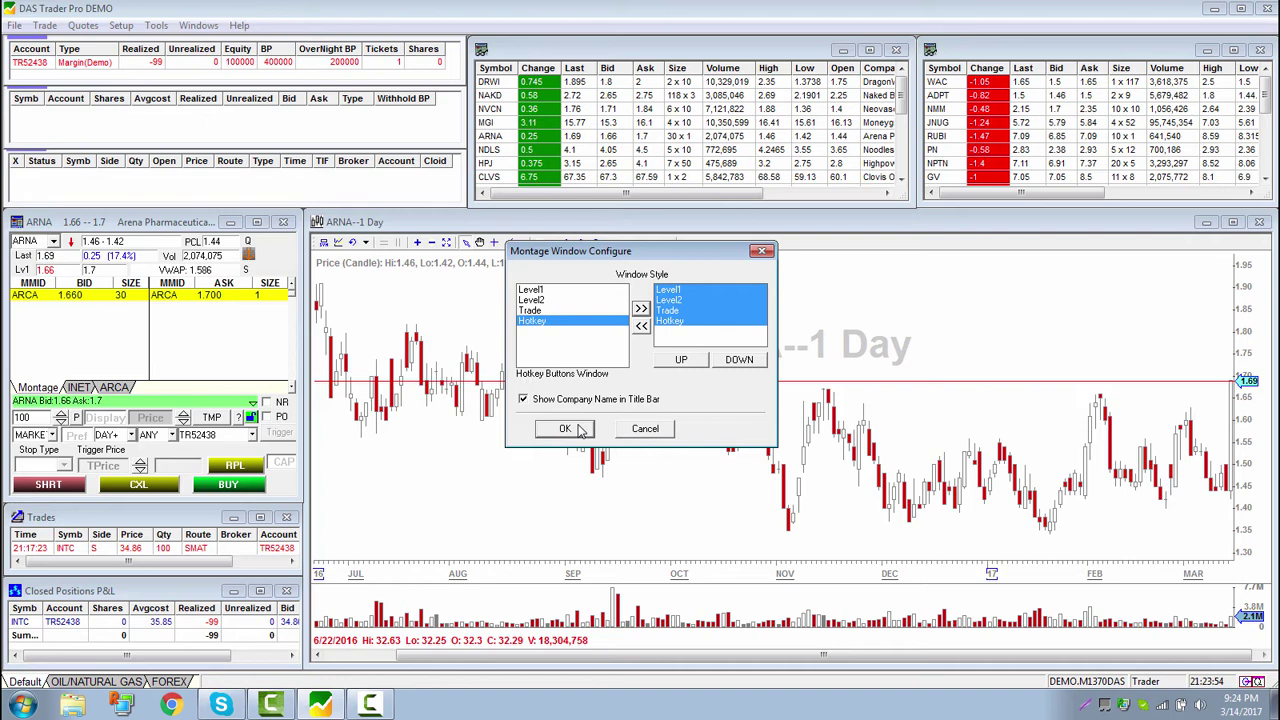
click(565, 428)
Add a first hotkey button row containing 2 buttons
right_click(175, 491)
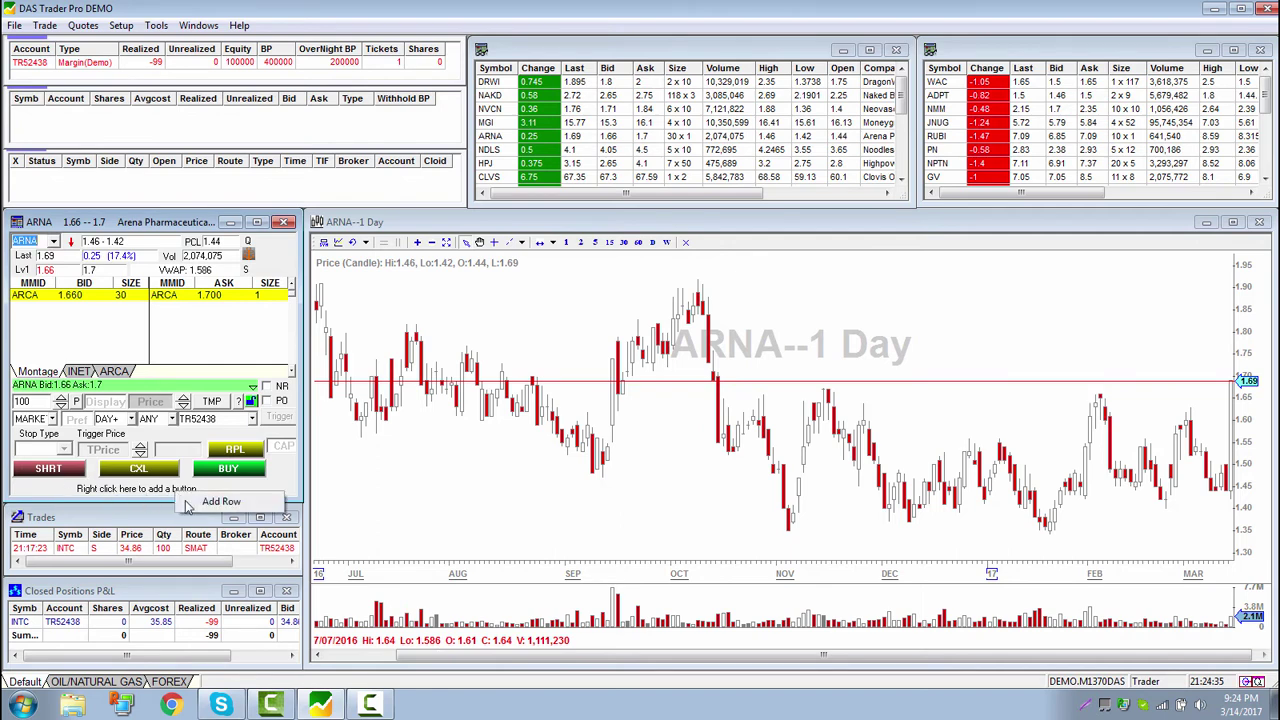
click(200, 502)
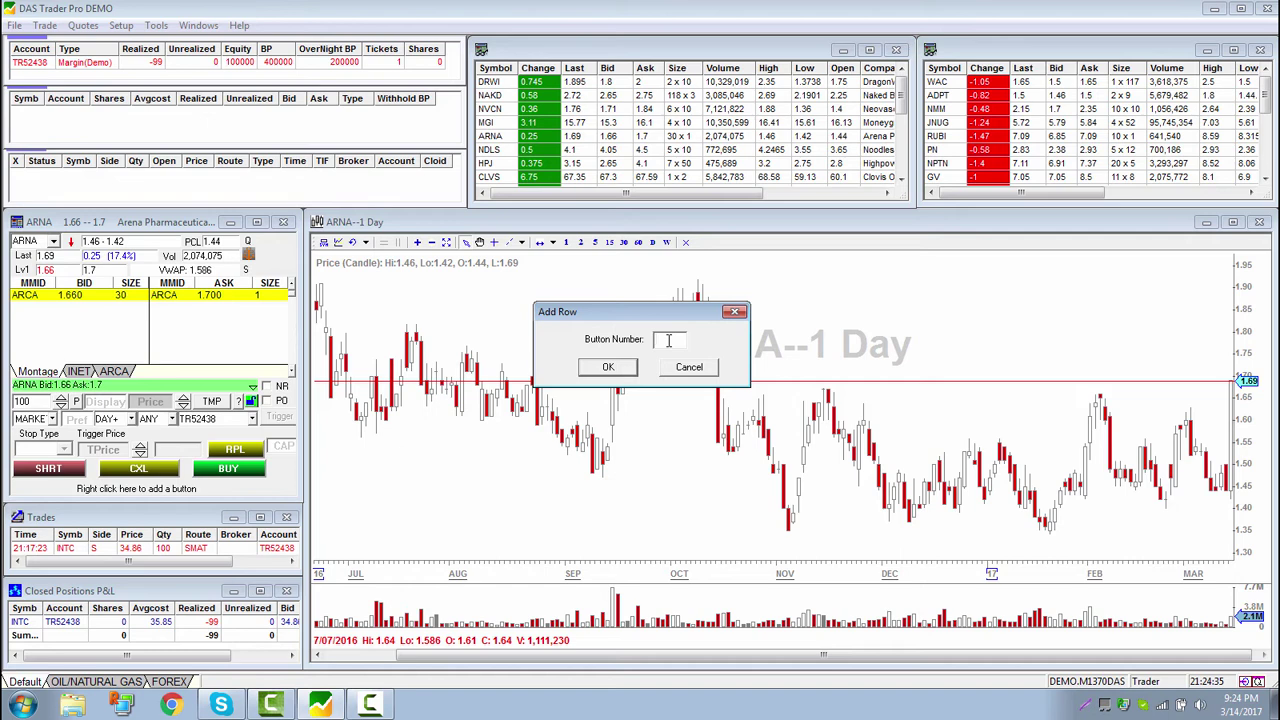
text(2)
click(603, 368)
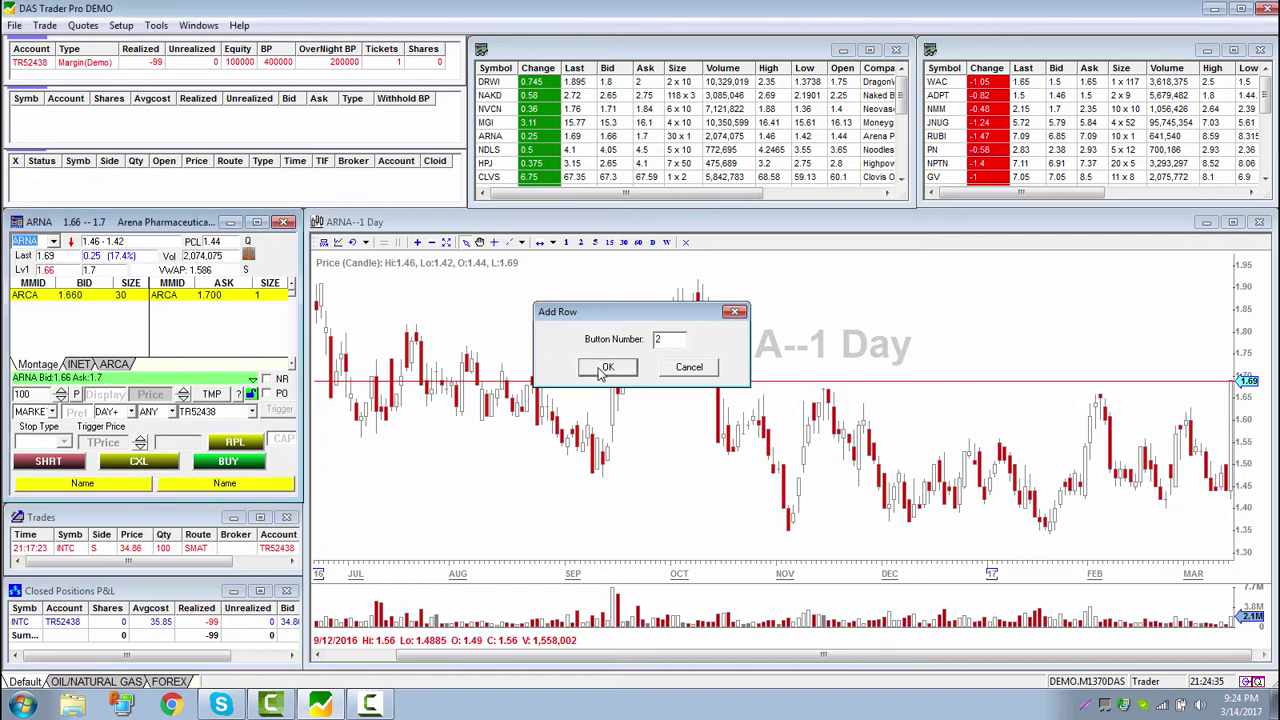
Add a second hotkey button row containing 5 buttons
right_click(155, 495)
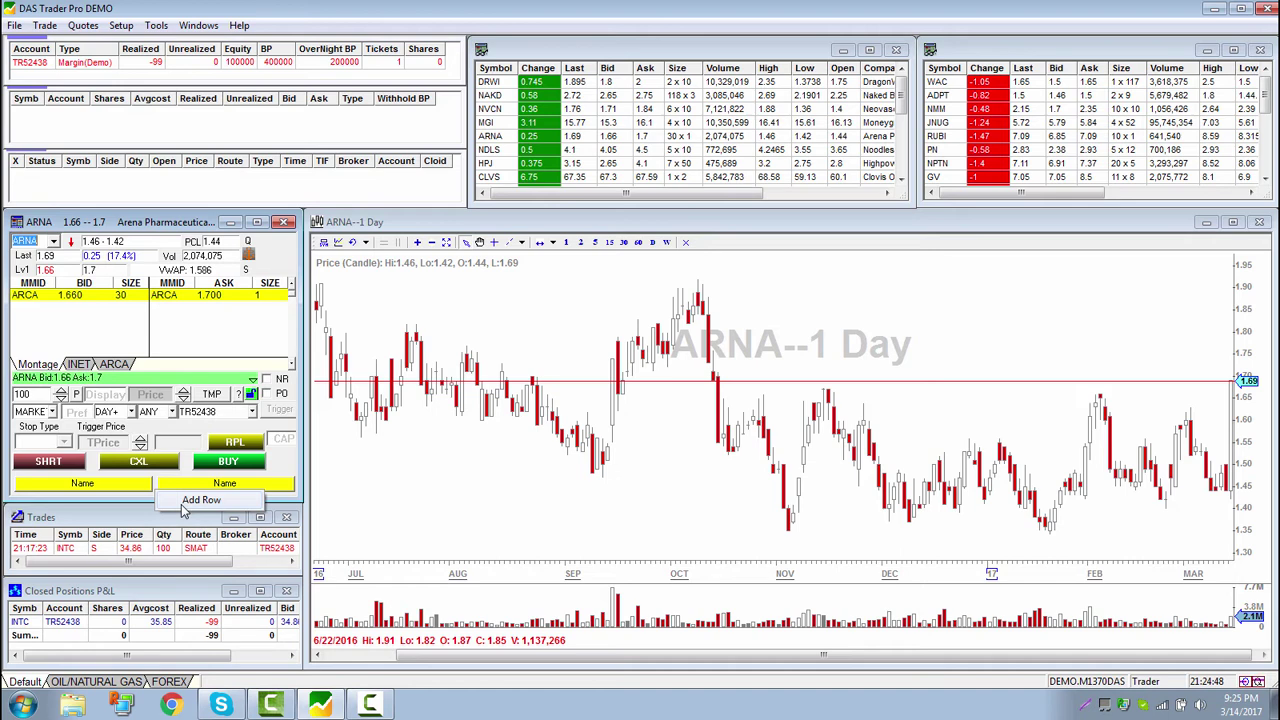
click(184, 503)
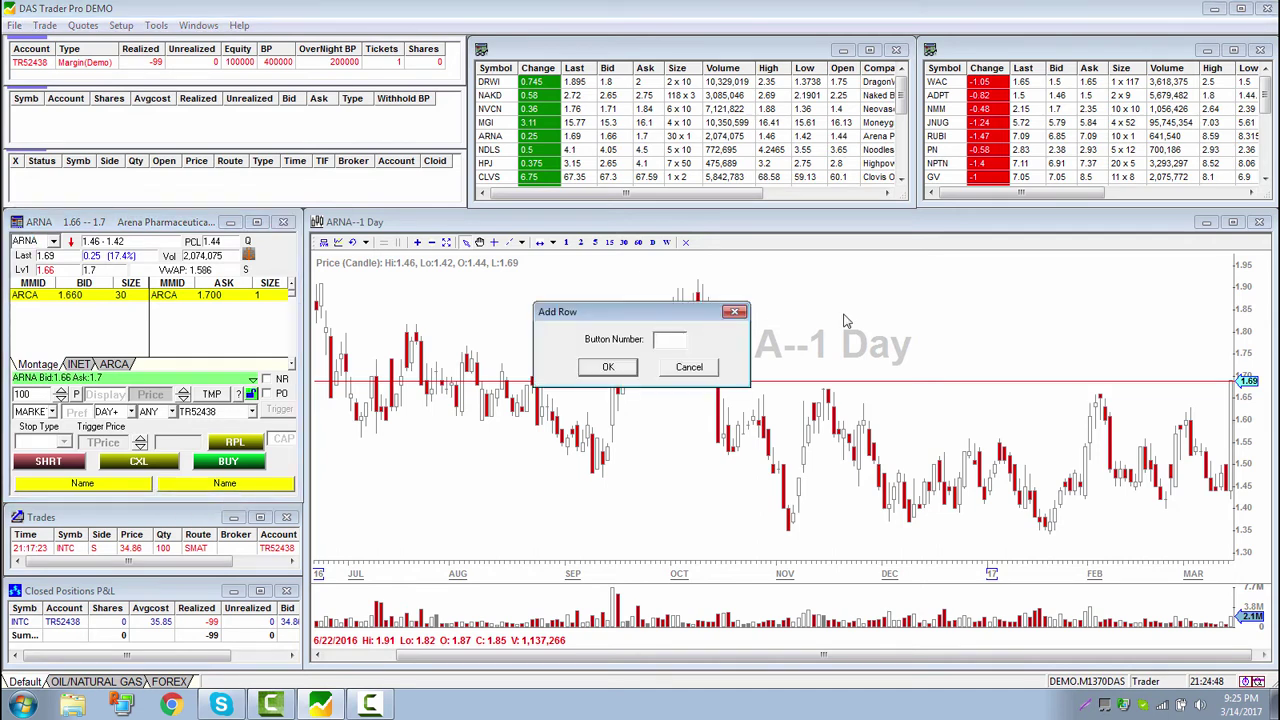
text(4)
key(BackSpace)
text(5)
click(608, 366)
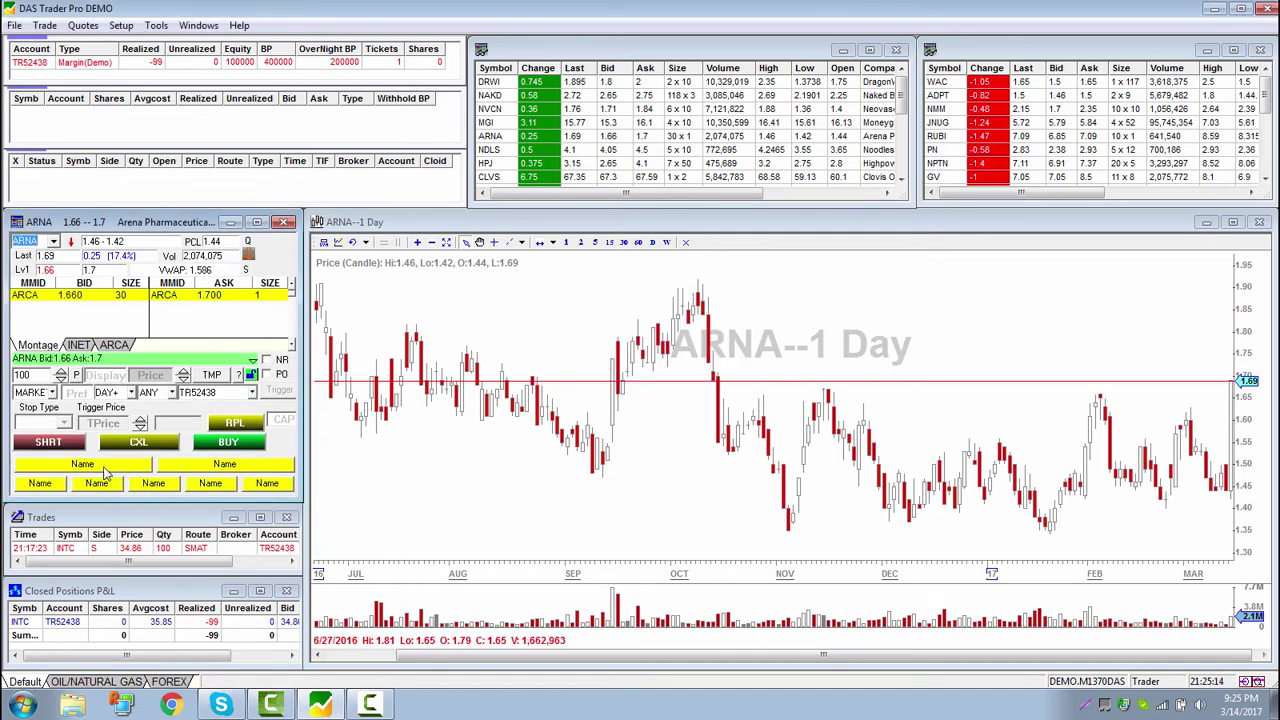
Open the buy marketable limit order hotkey from the Setup hotkey list for editing
click(120, 25)
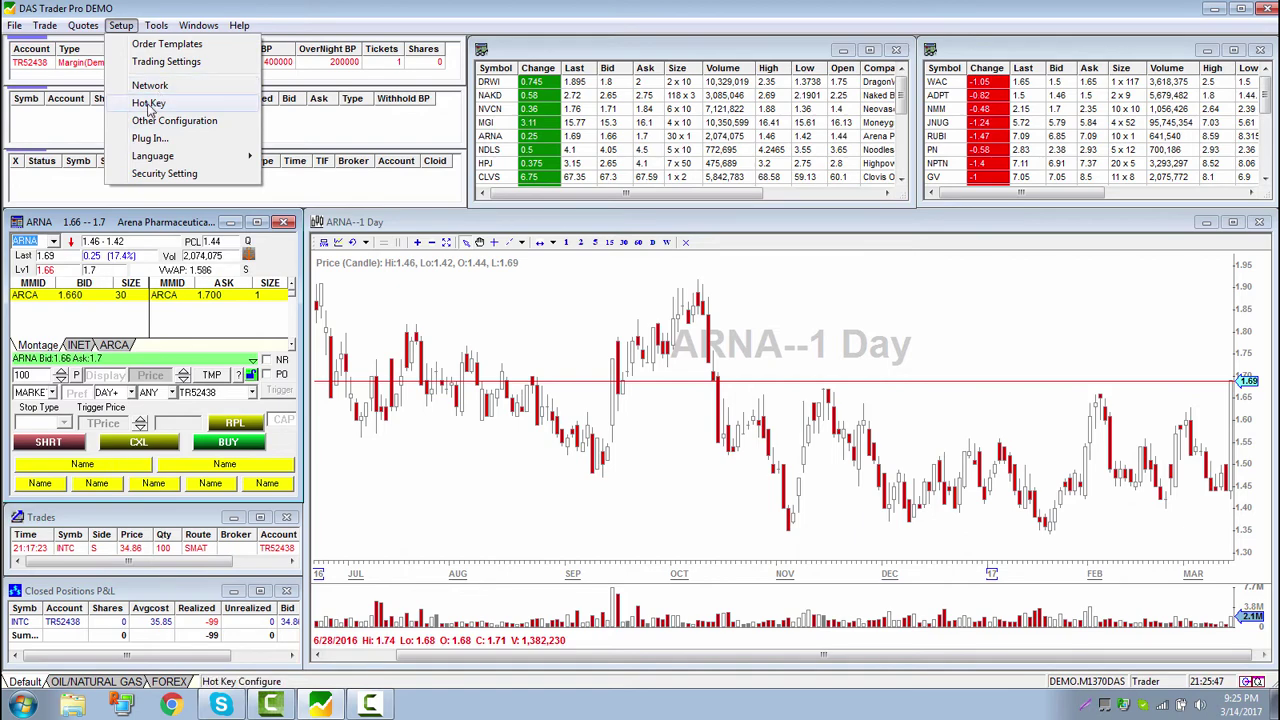
click(148, 104)
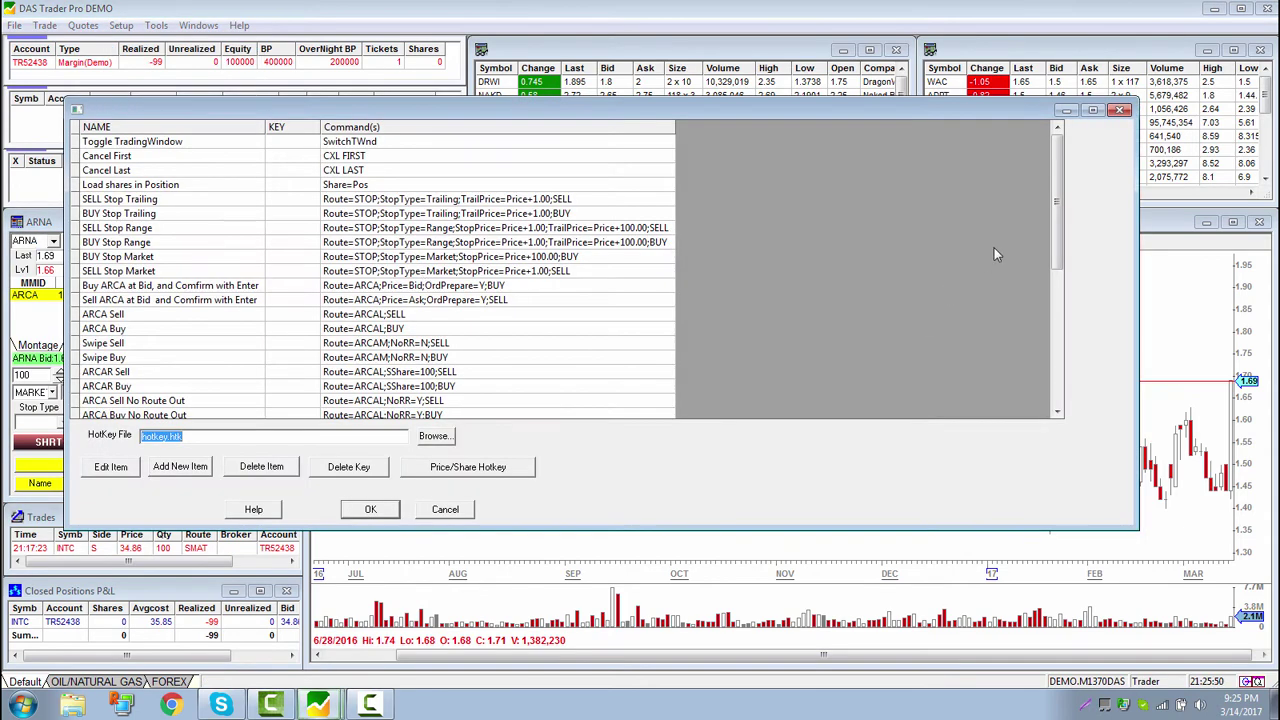
click(1056, 411)
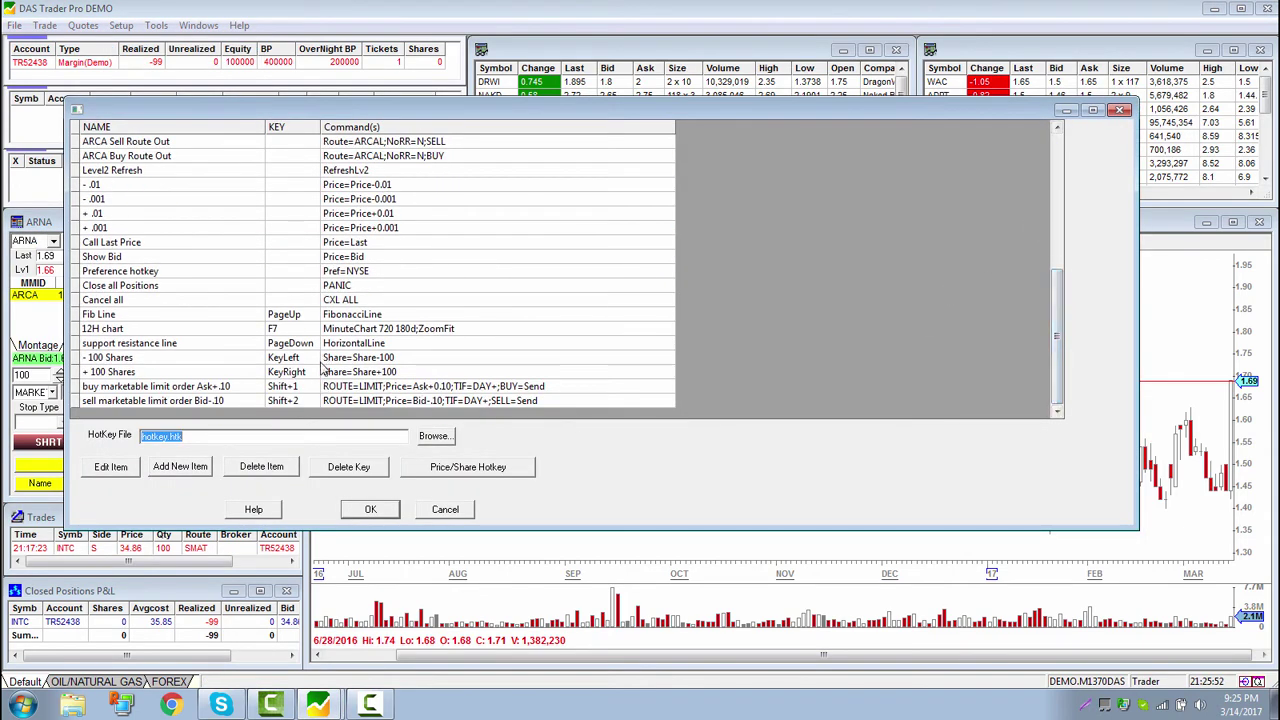
click(350, 388)
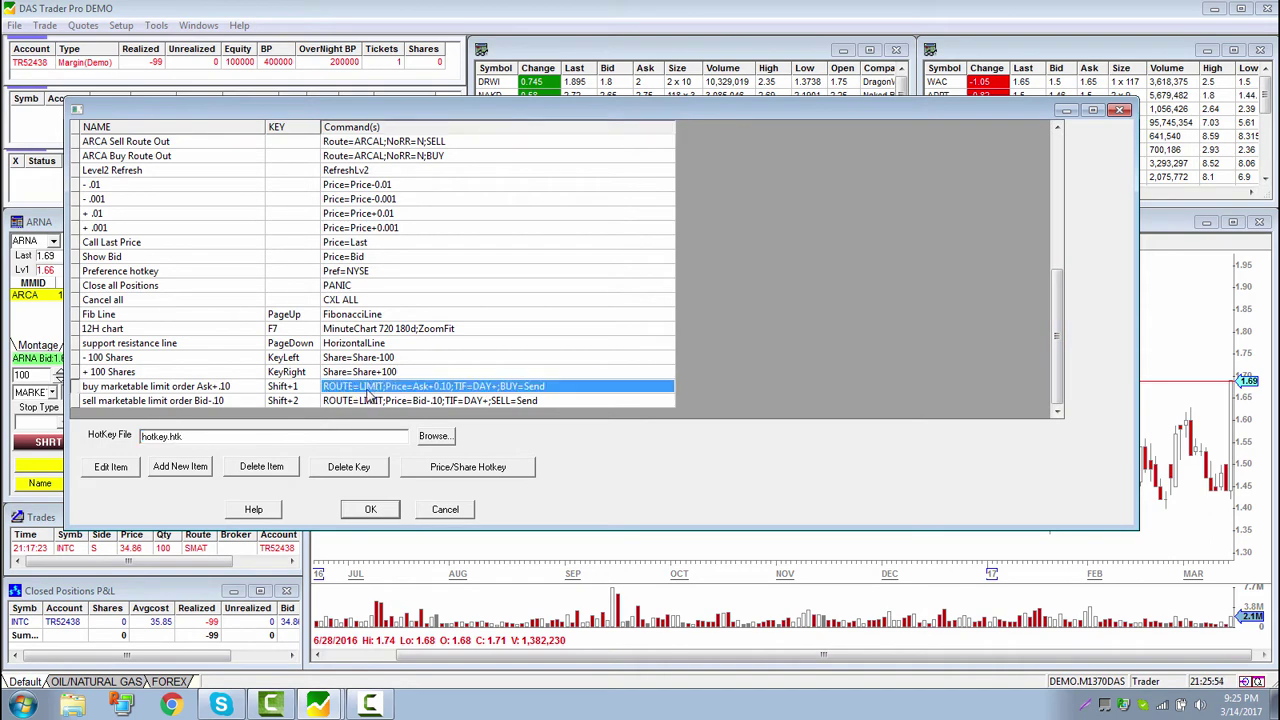
click(110, 467)
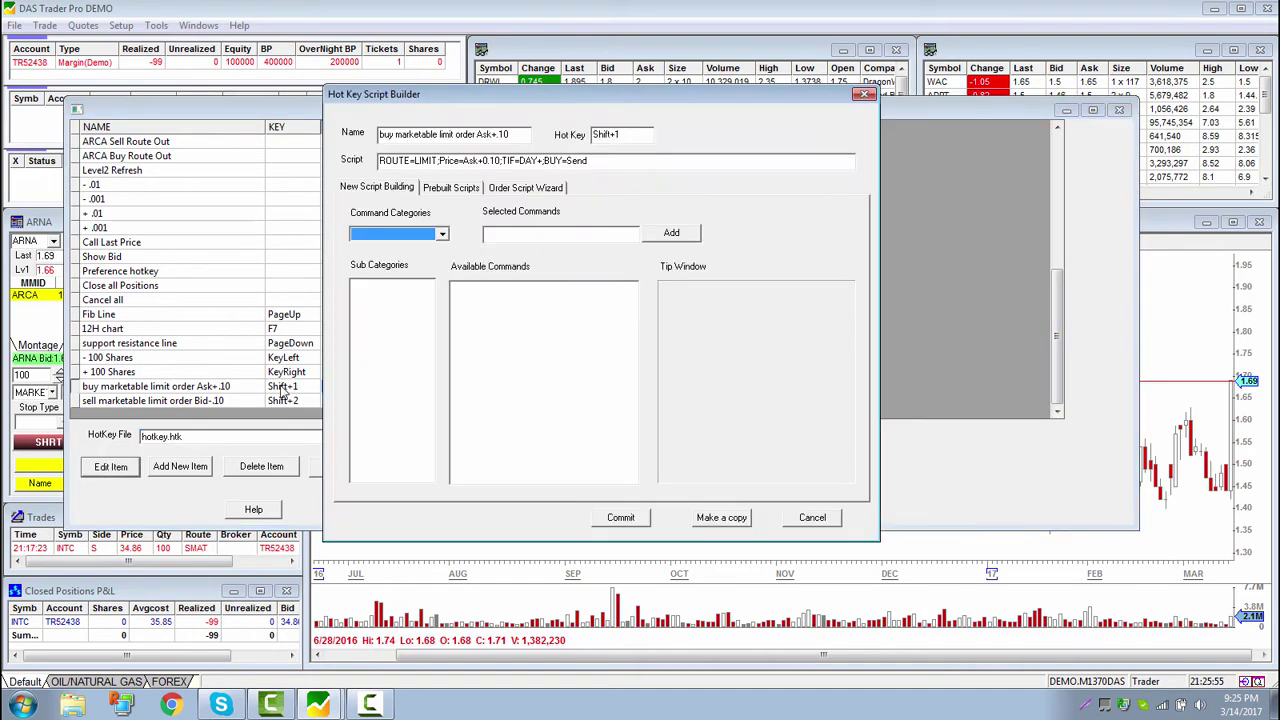
Rebuild the Ask+0.10 buy limit script in the wizard, copy it, commit and close the list
click(538, 191)
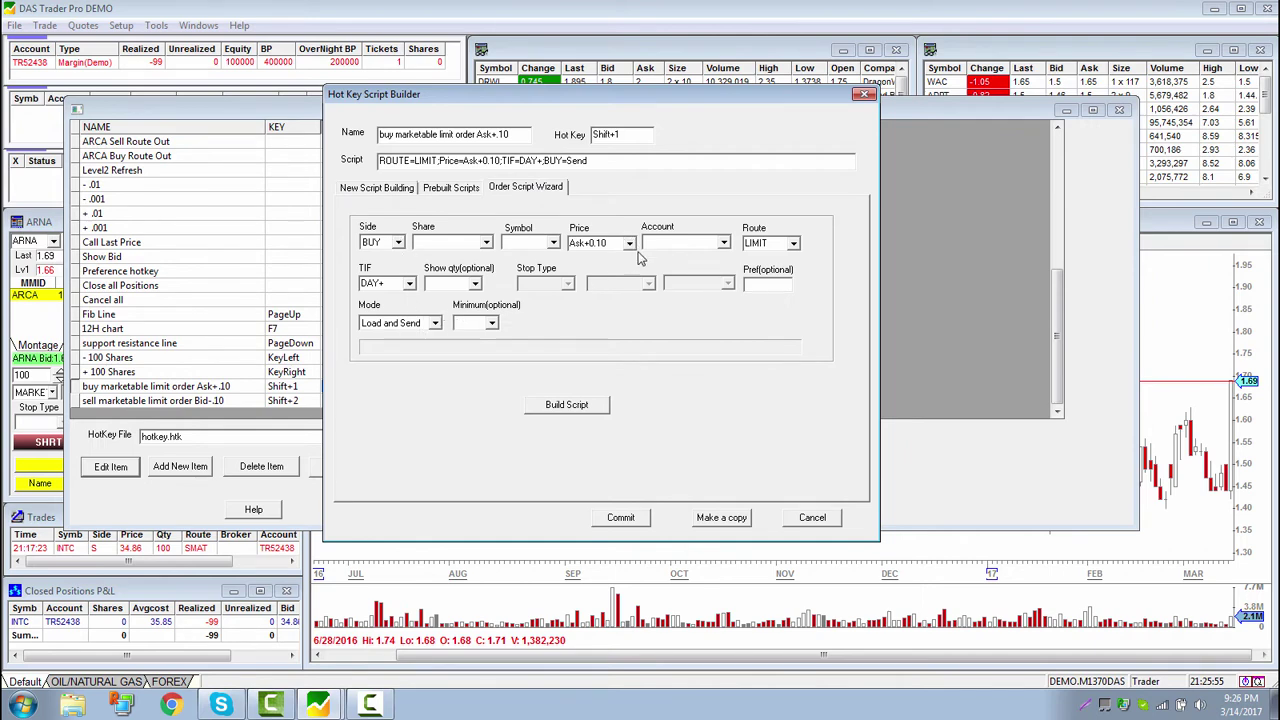
click(581, 412)
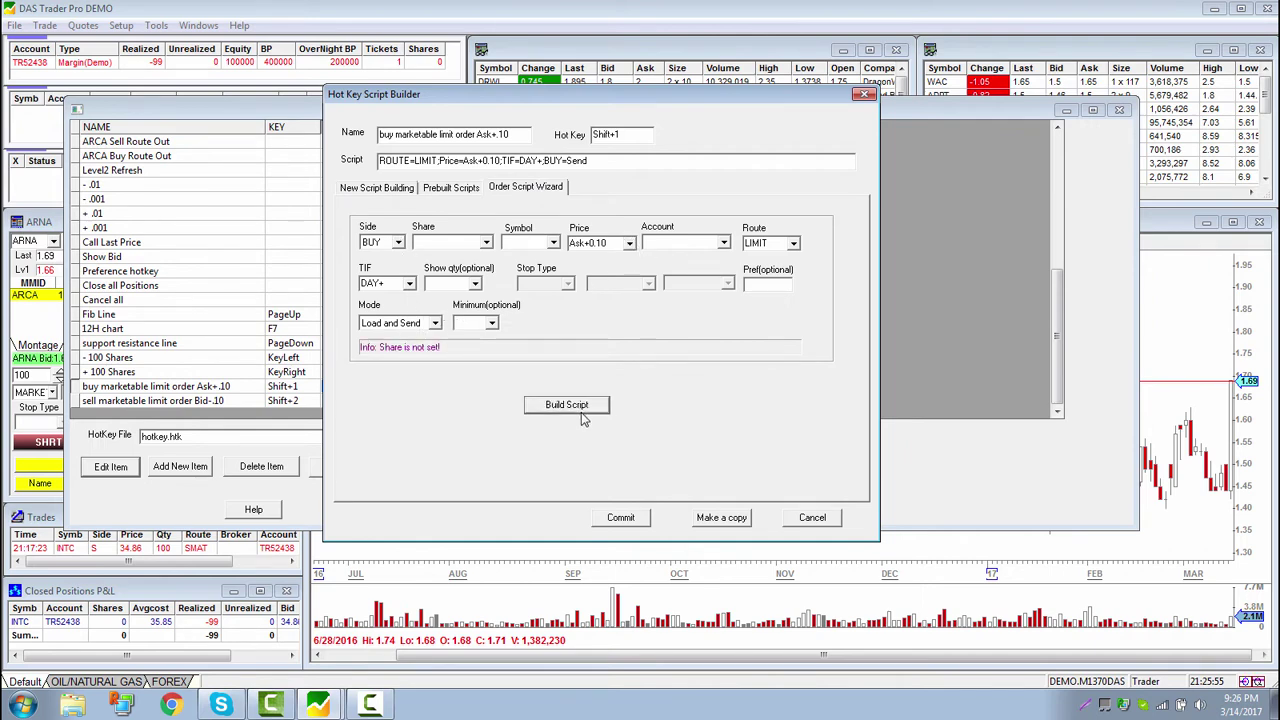
drag(602, 161, 379, 161)
key(ctrl+c)
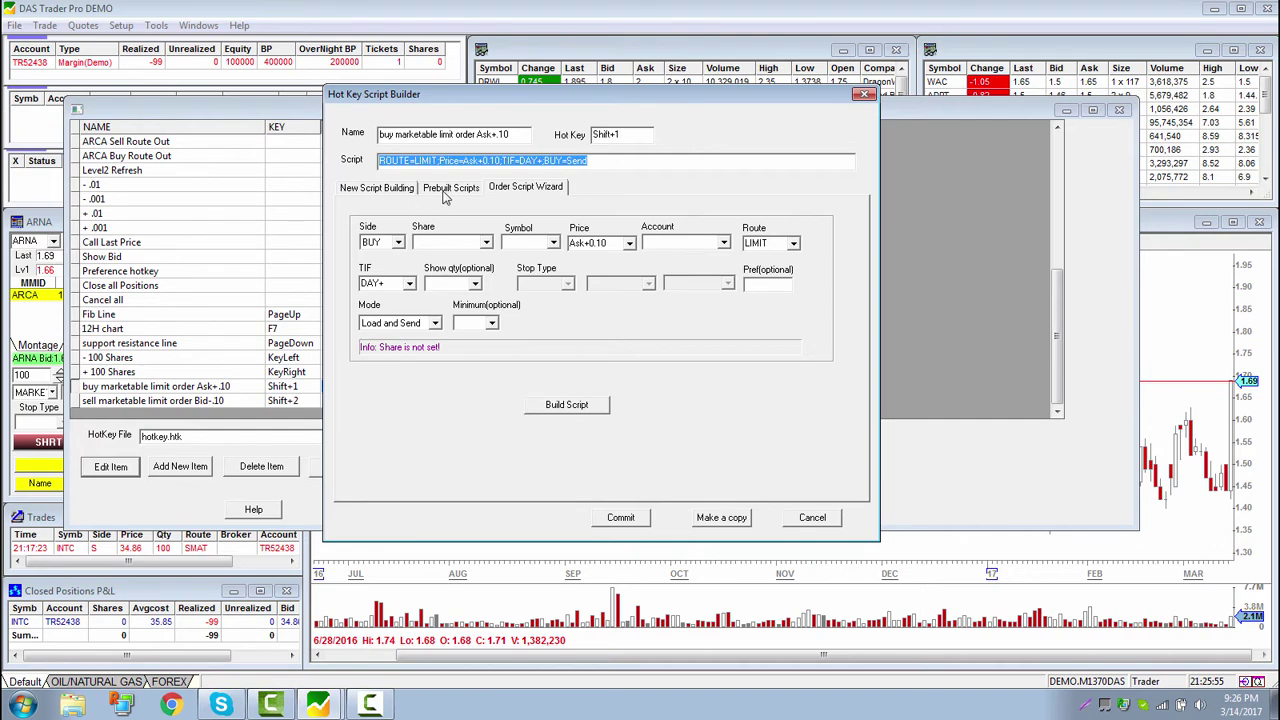
click(620, 517)
click(370, 511)
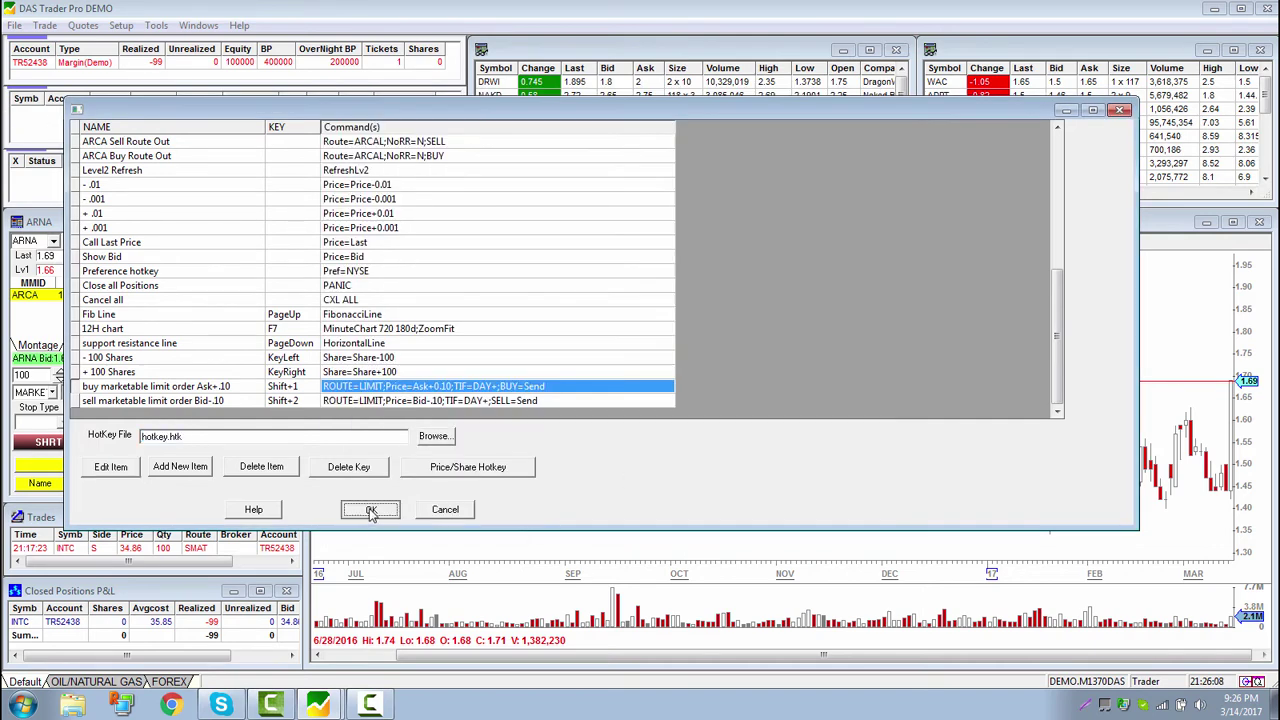
Rename the first montage button 'BUY X ML 10 cent' and paste in the Ask+0.10 buy limit script
right_click(82, 466)
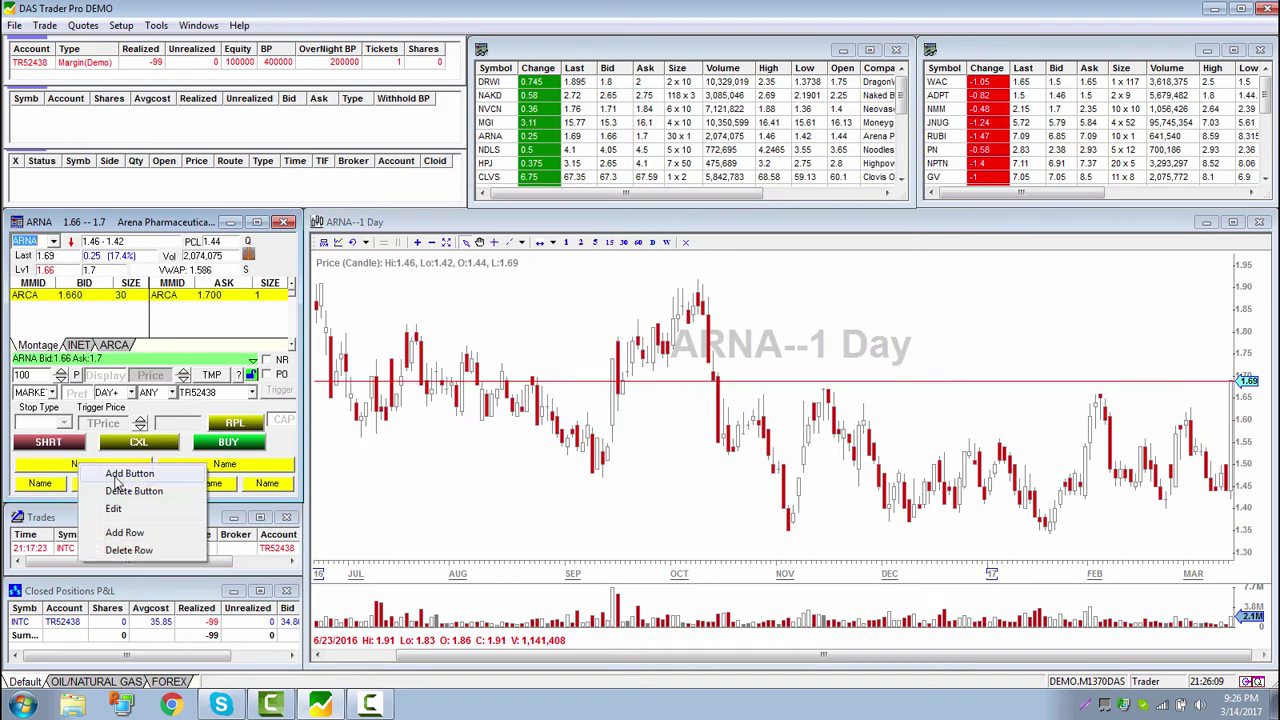
click(114, 508)
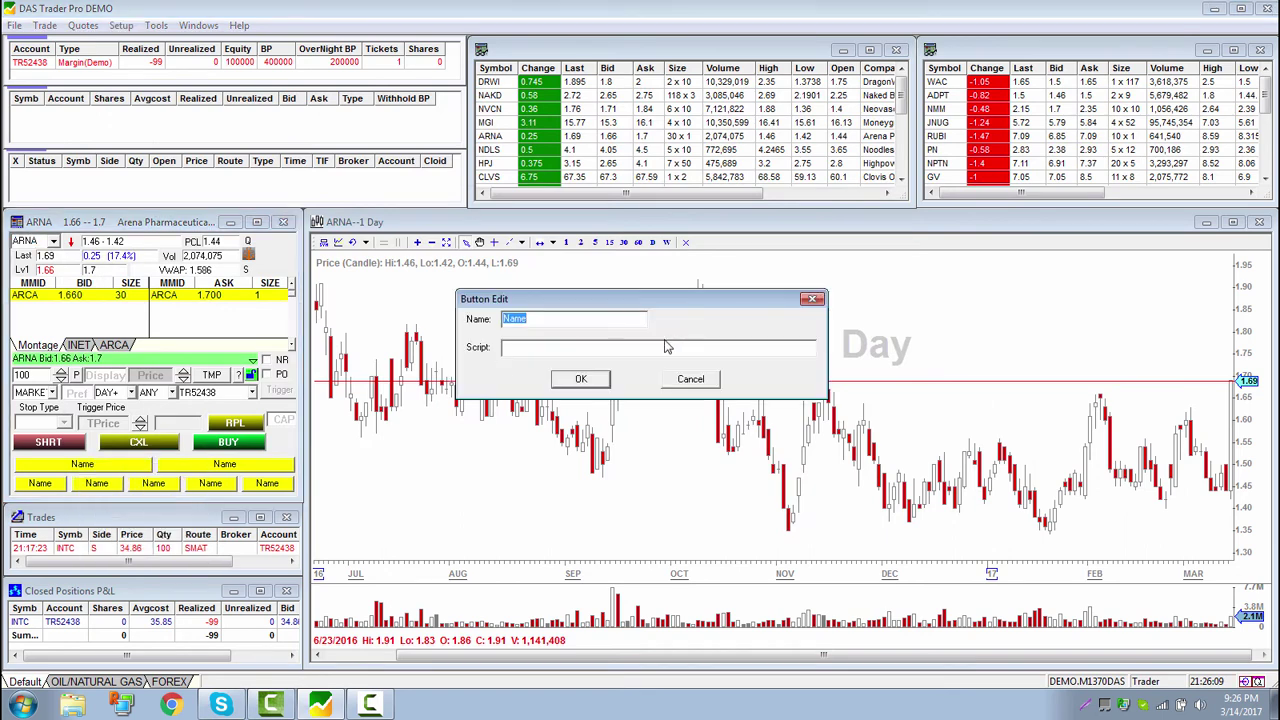
key(BackSpace)
text(B)
text(10 cent)
click(741, 348)
key(ctrl+v)
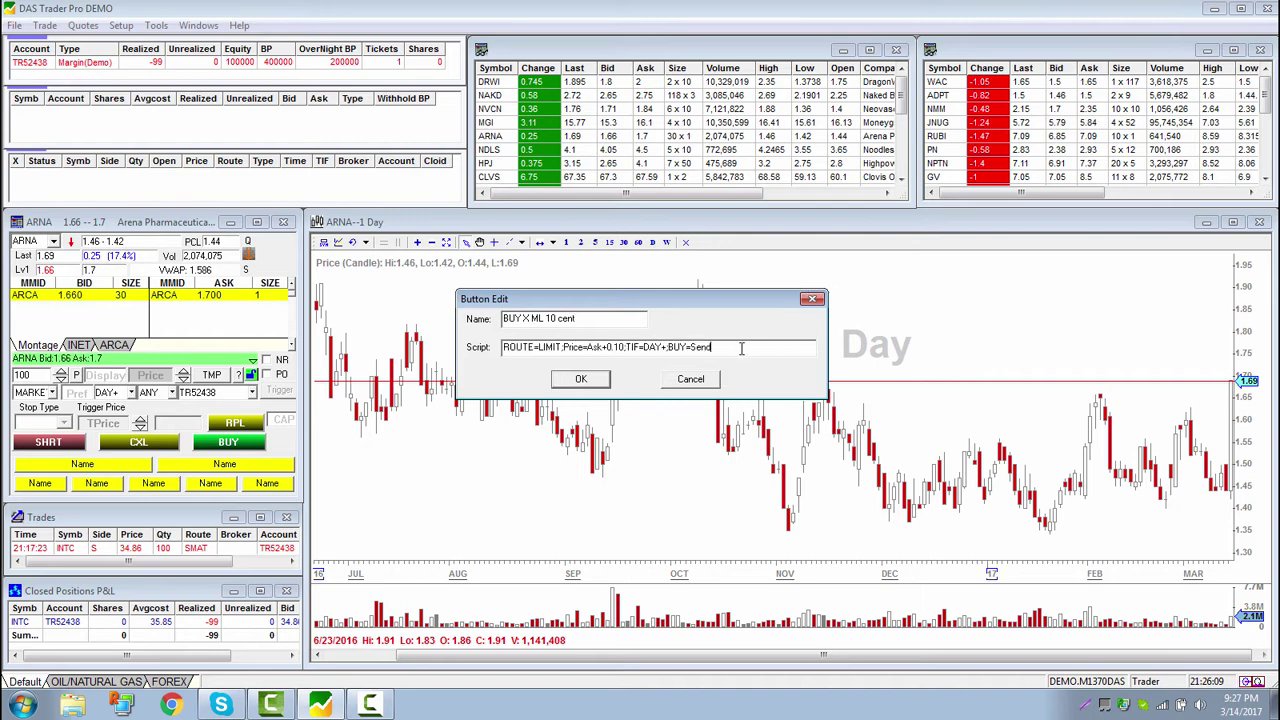
click(581, 379)
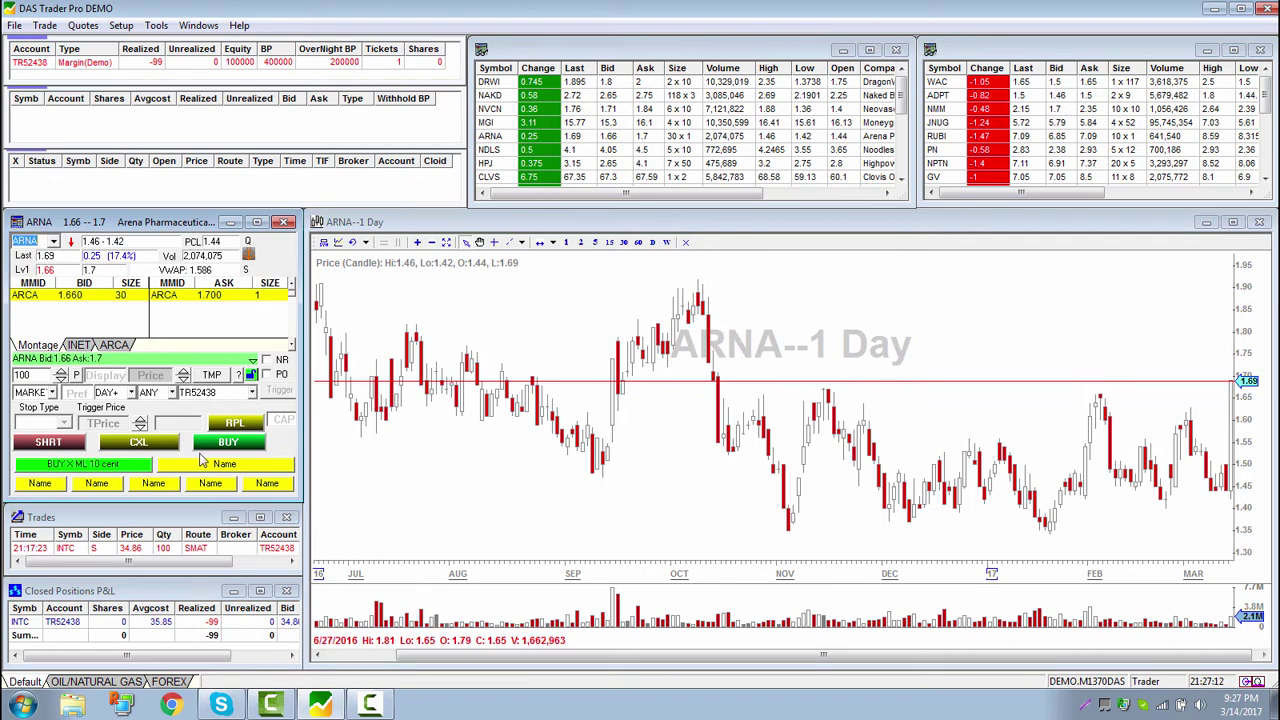
Open the sell marketable limit order hotkey from the Setup hotkey list for editing
click(150, 27)
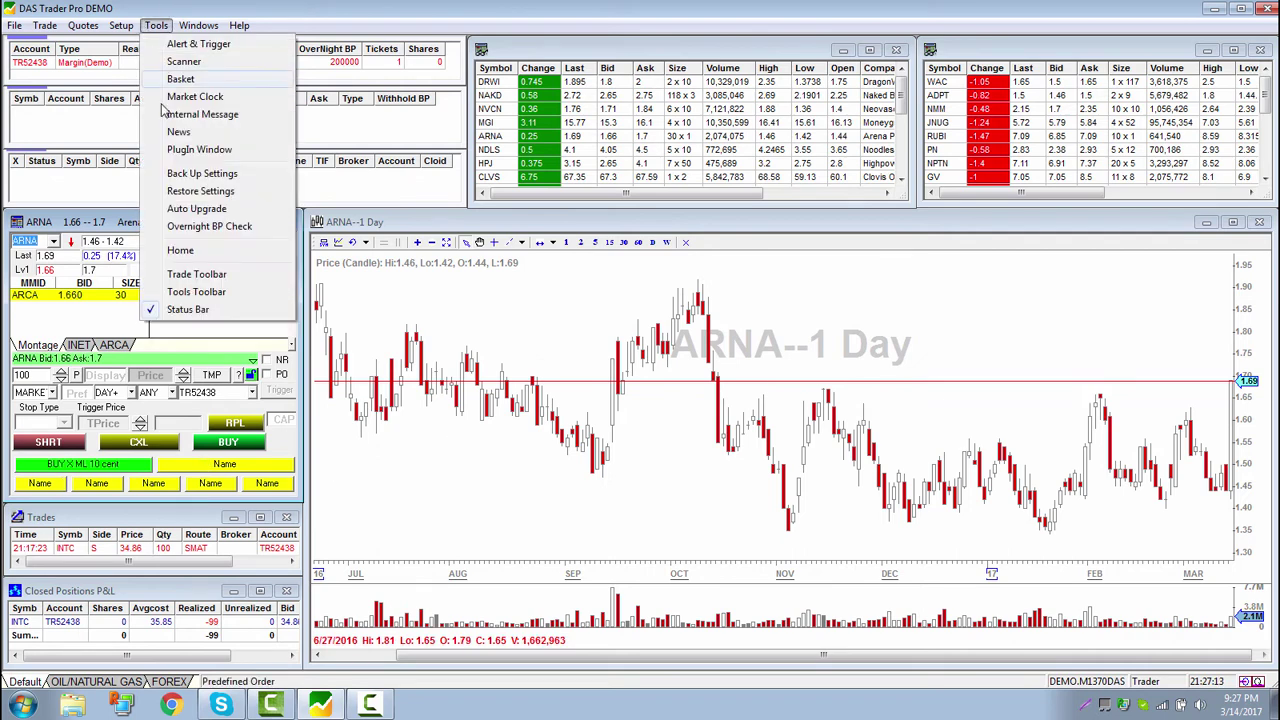
mouse_move(123, 26)
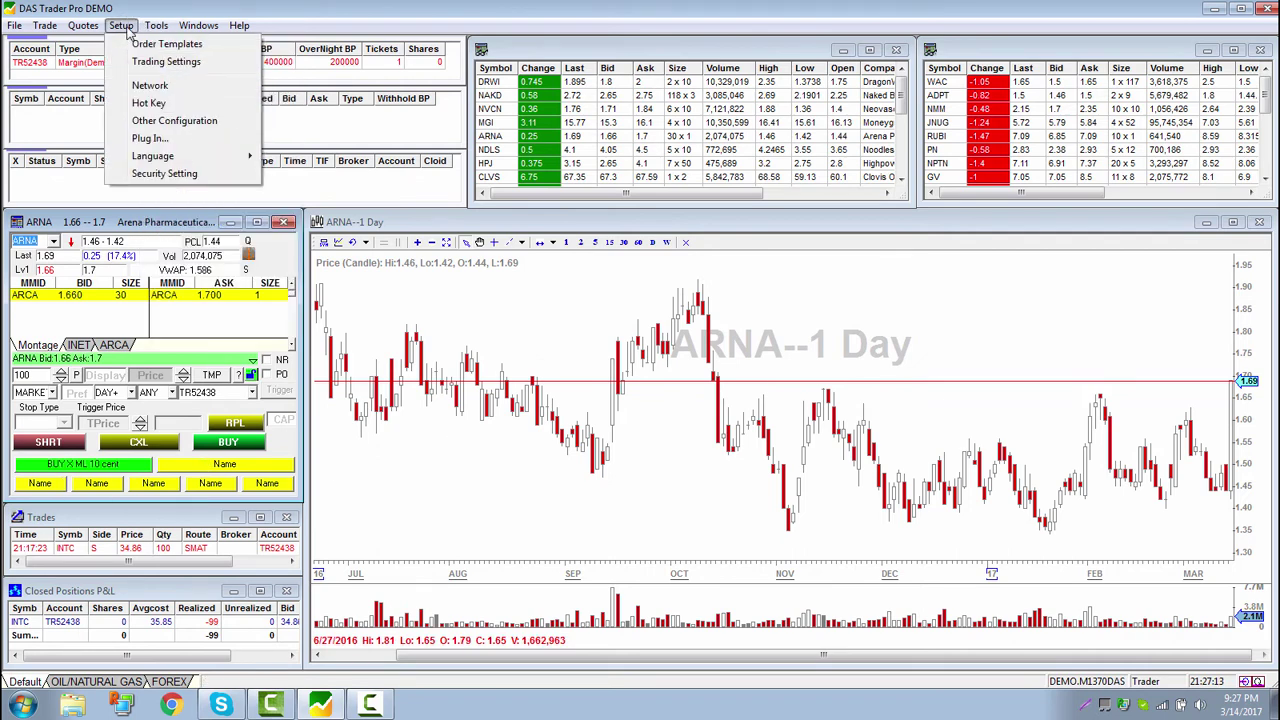
click(148, 103)
drag(1078, 268, 1078, 402)
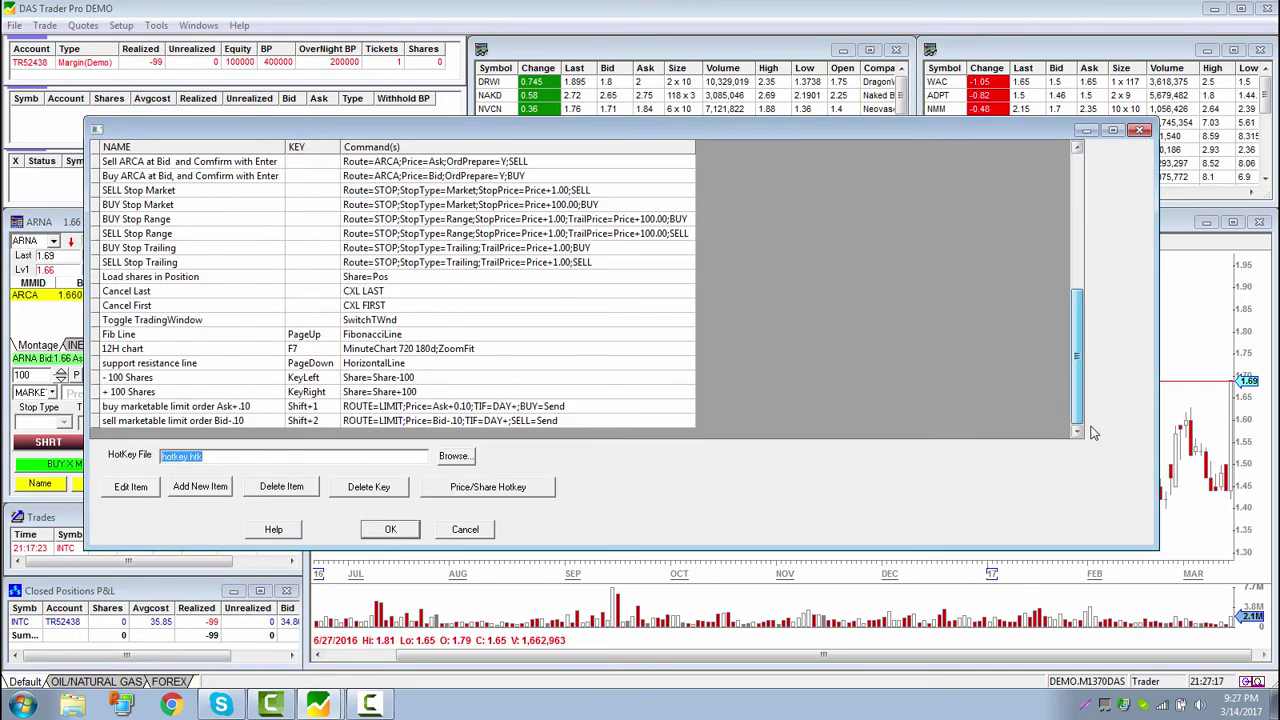
click(373, 422)
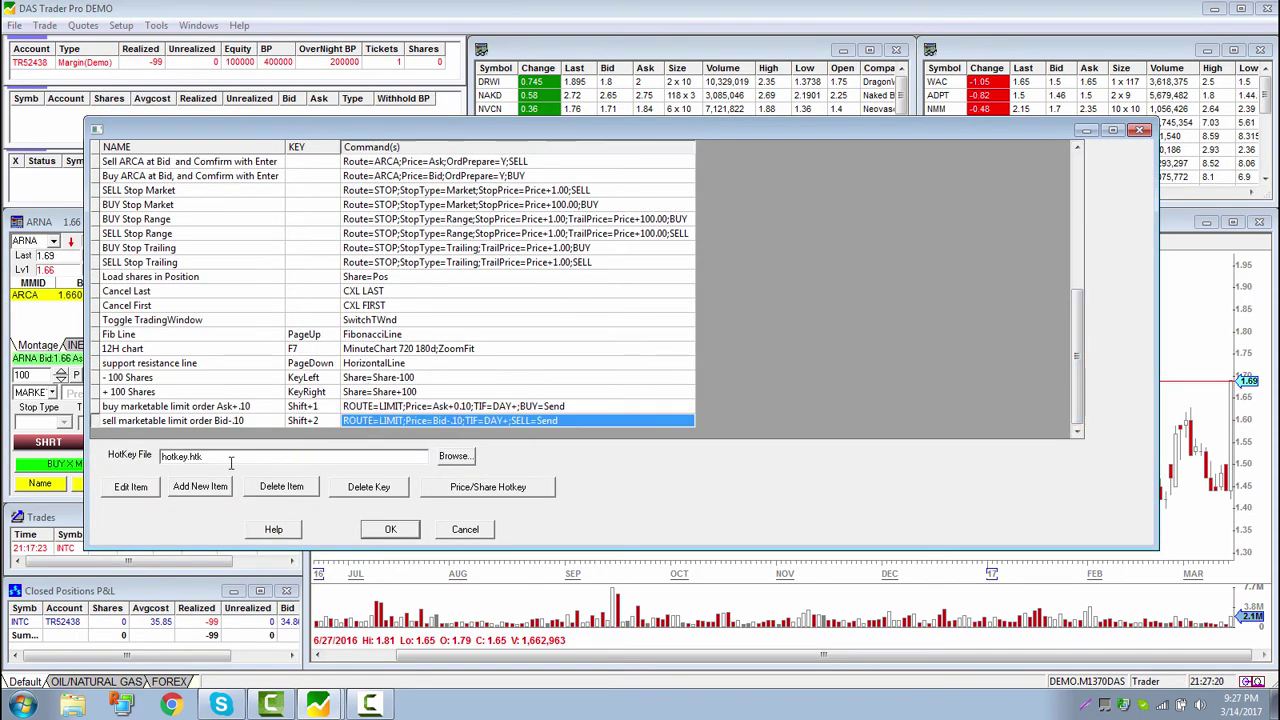
click(150, 490)
Rebuild the Bid-0.10 sell limit script in the wizard, copy it, commit and close the list
double_click(628, 182)
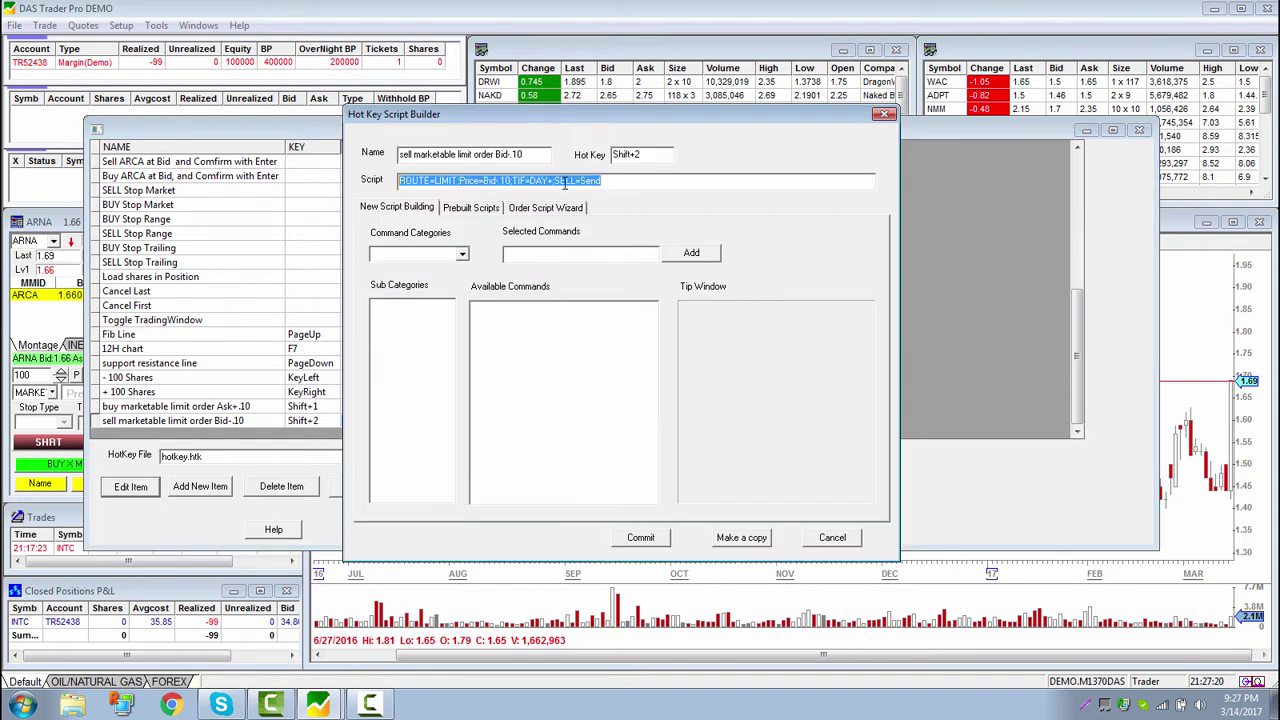
click(570, 210)
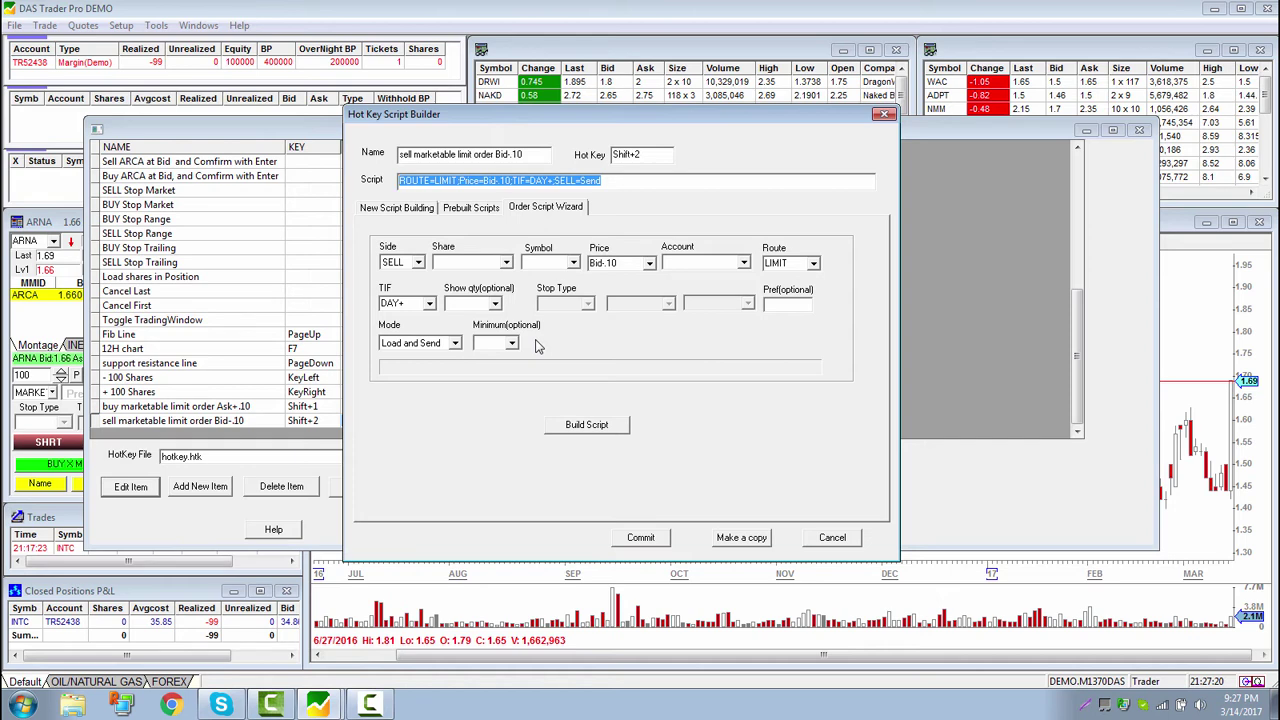
click(586, 428)
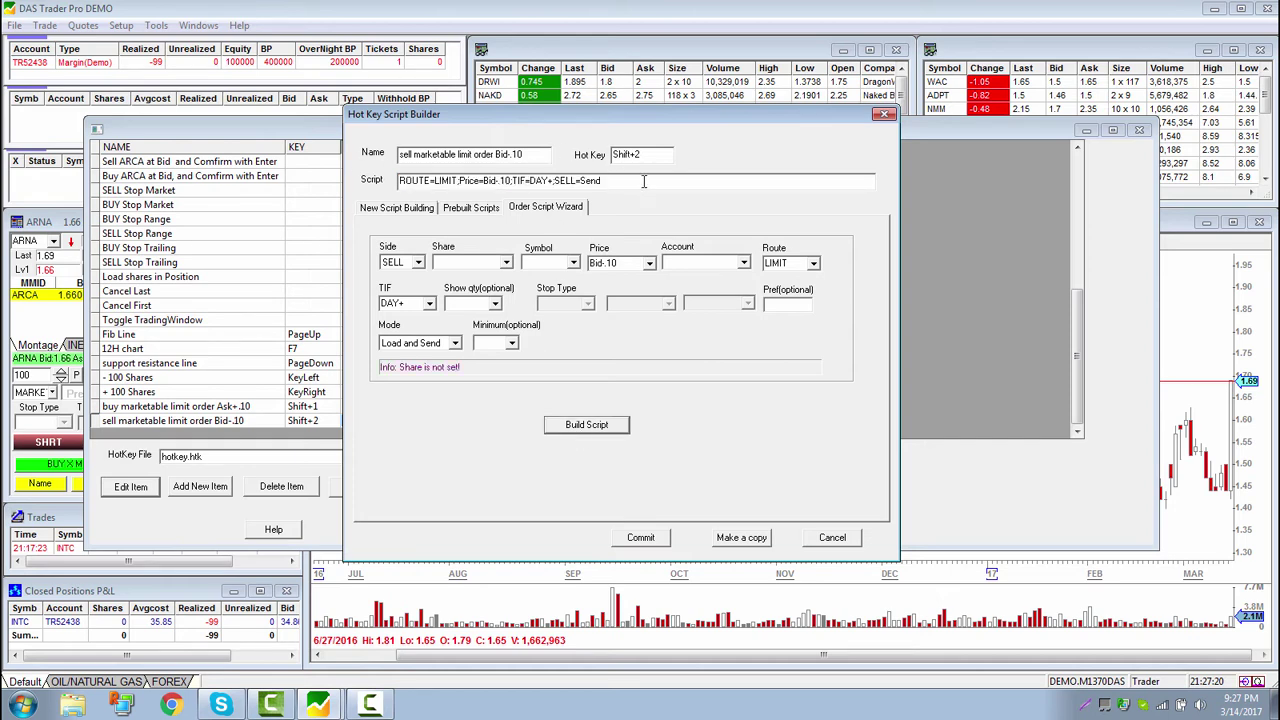
double_click(644, 180)
key(ctrl+c)
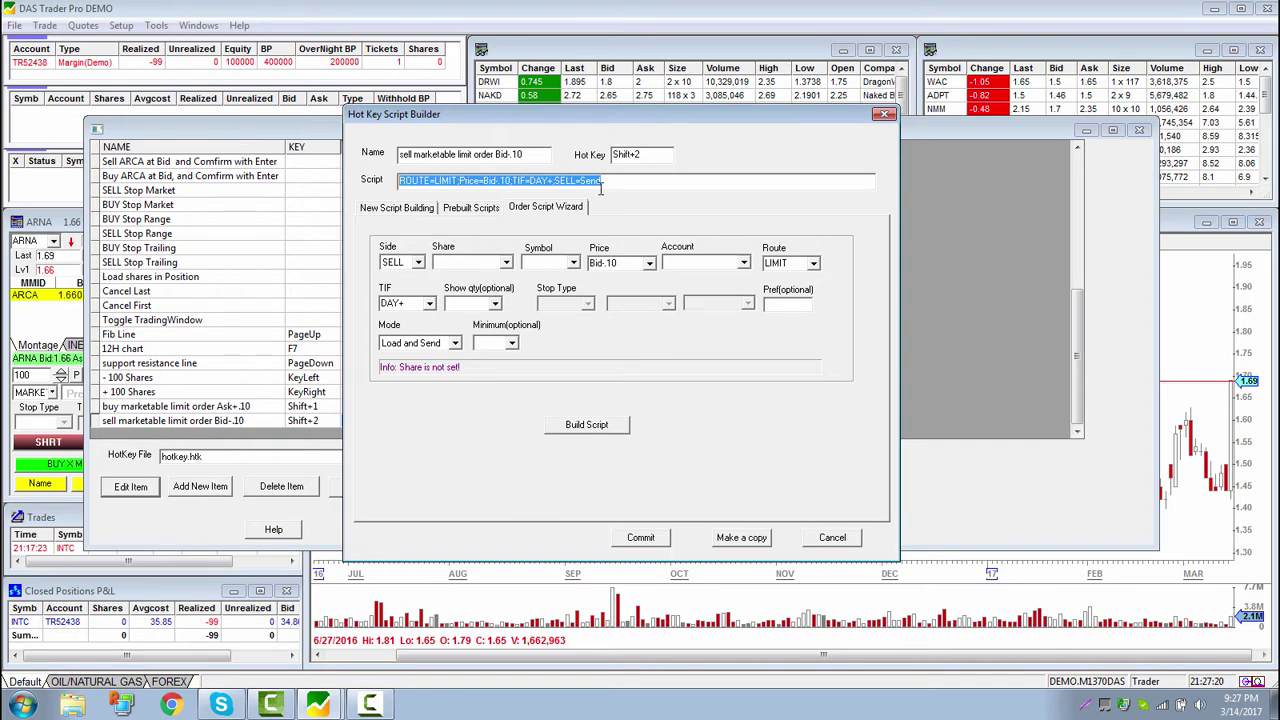
click(641, 537)
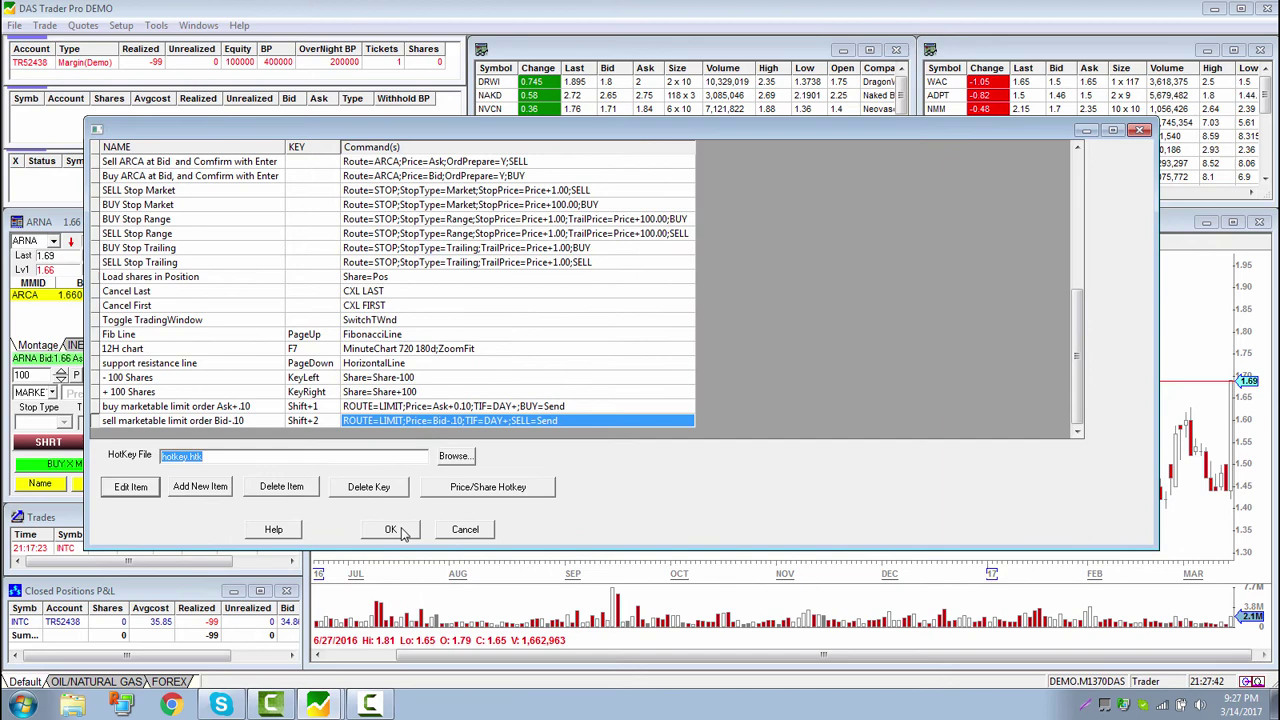
click(391, 530)
Paste the sell script into the second montage button and name it 'SELL X ML 10 cent'
right_click(201, 466)
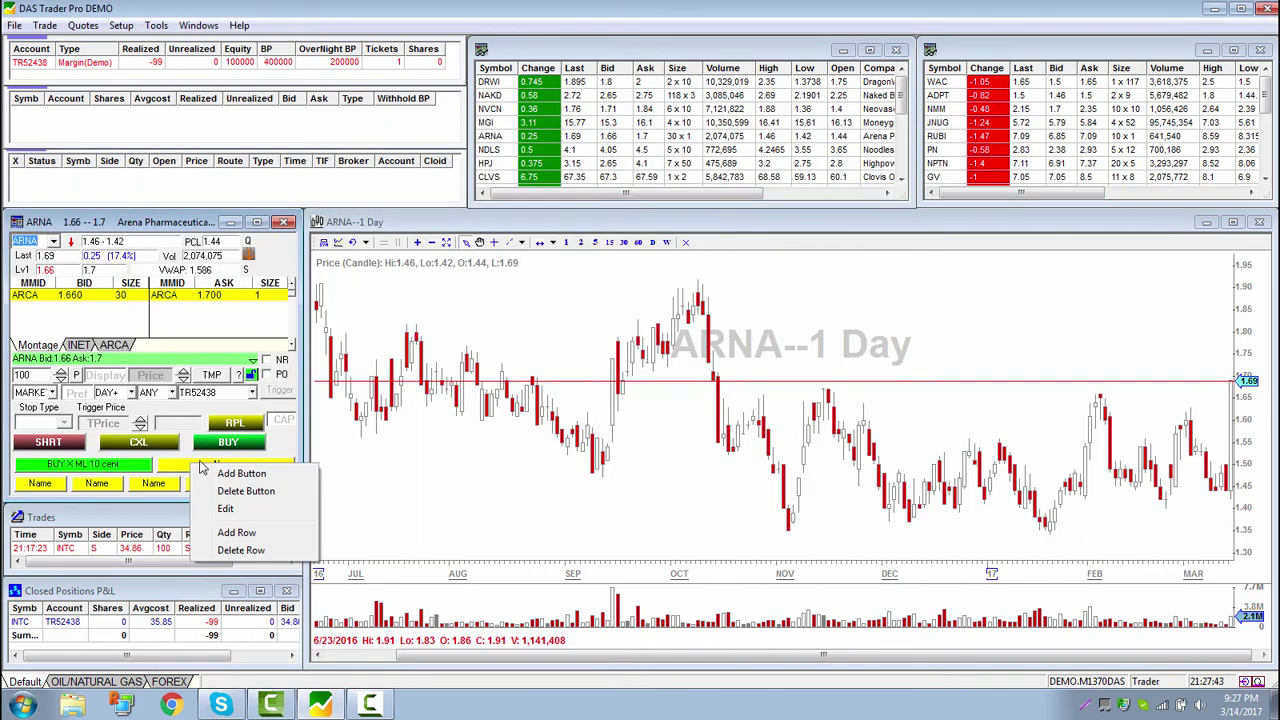
click(226, 508)
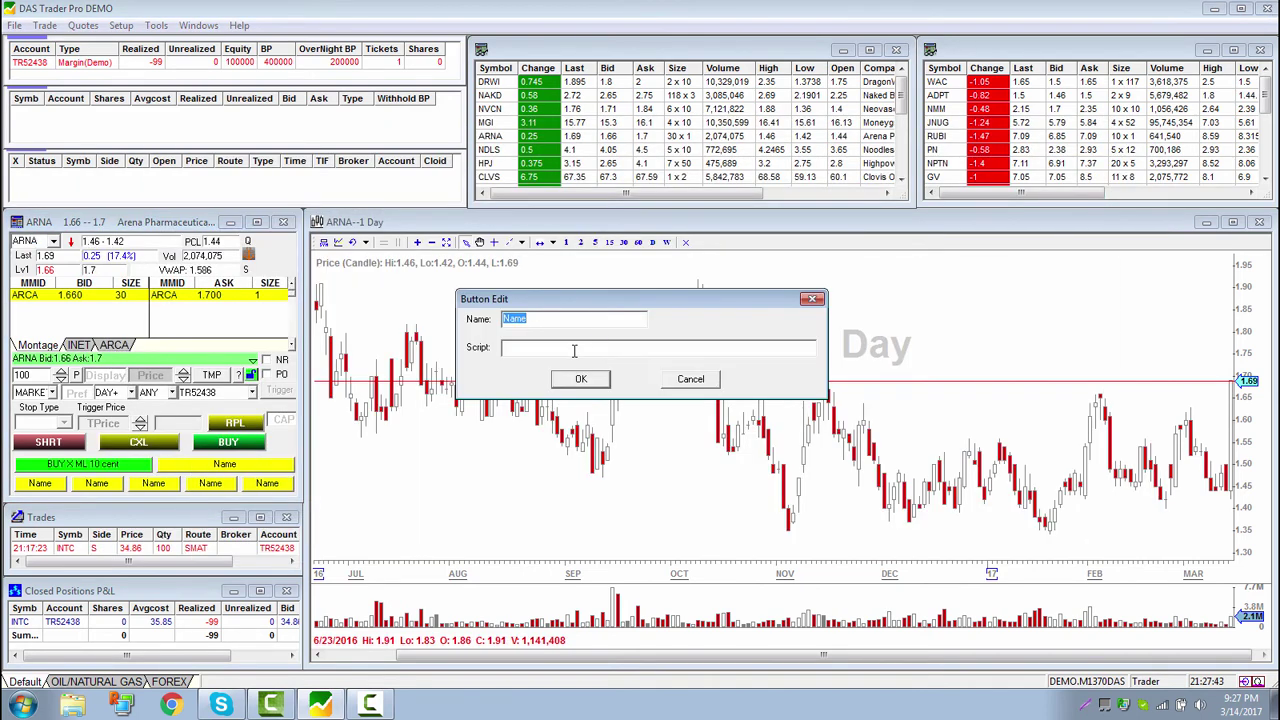
click(574, 350)
key(ctrl+v)
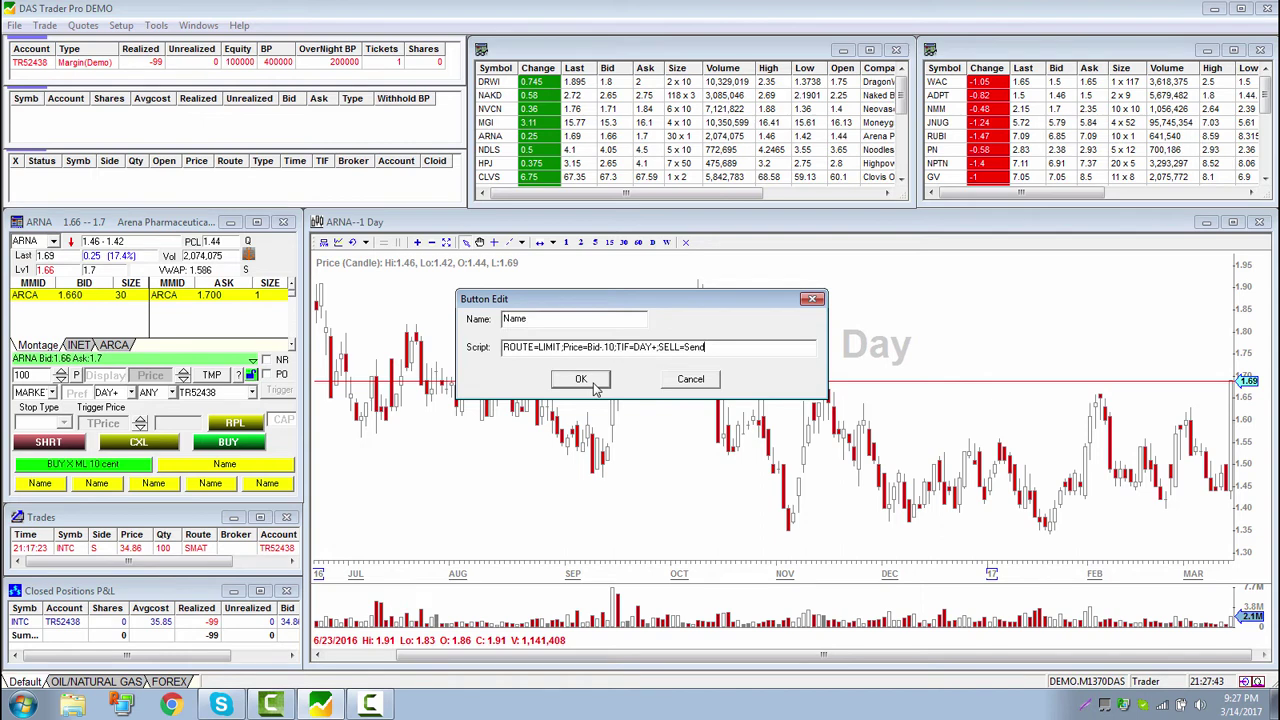
double_click(556, 320)
text(SELL X ML 10 cent)
click(581, 381)
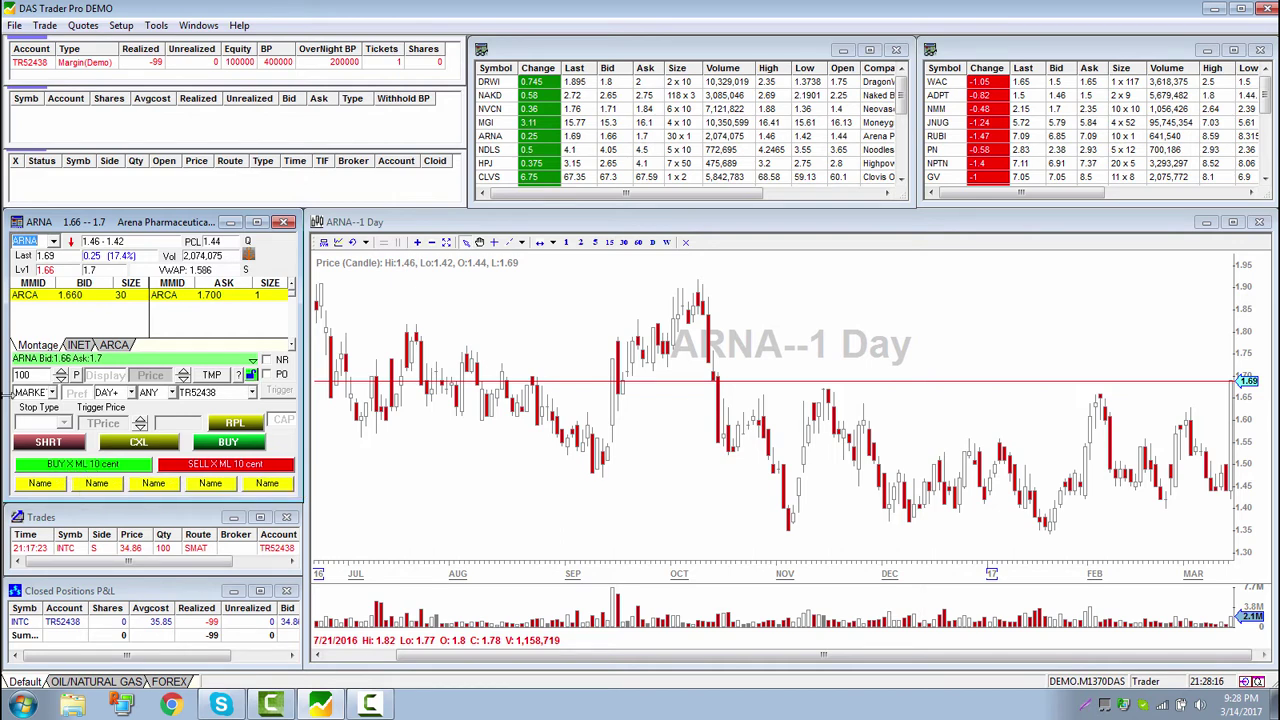
Open the Setup menu to reach the Hot Key settings
click(18, 375)
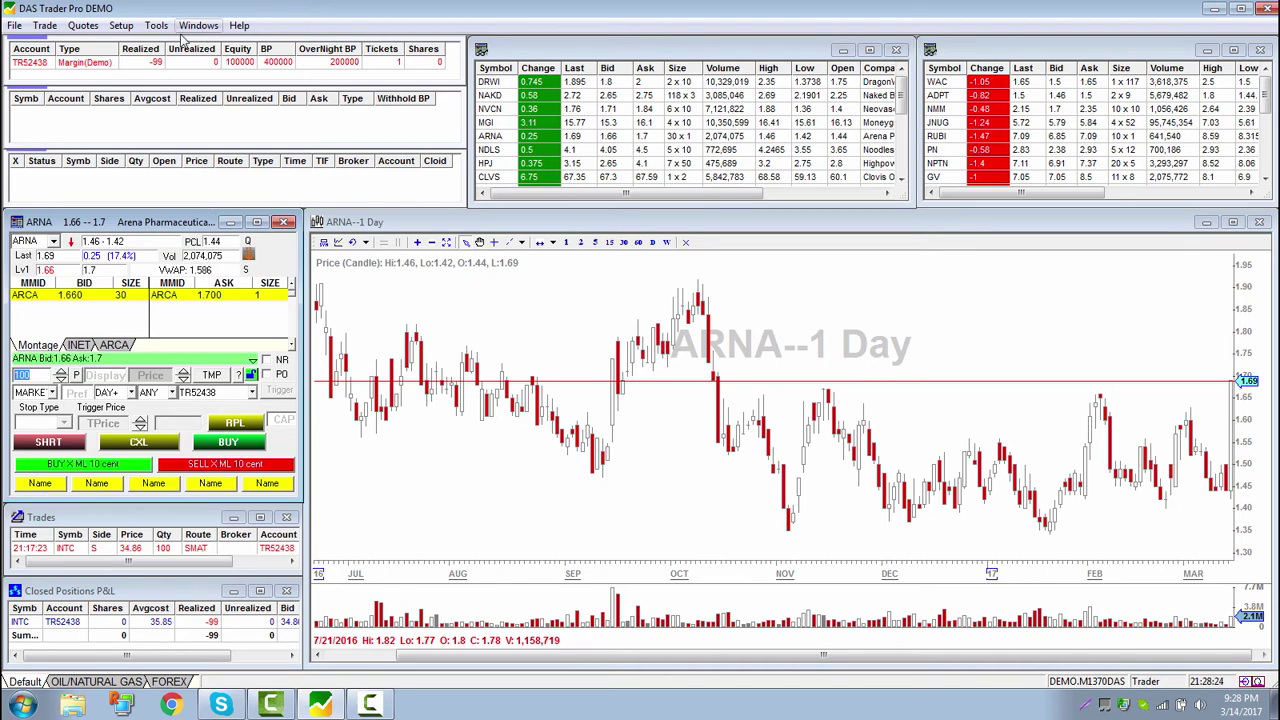
click(121, 26)
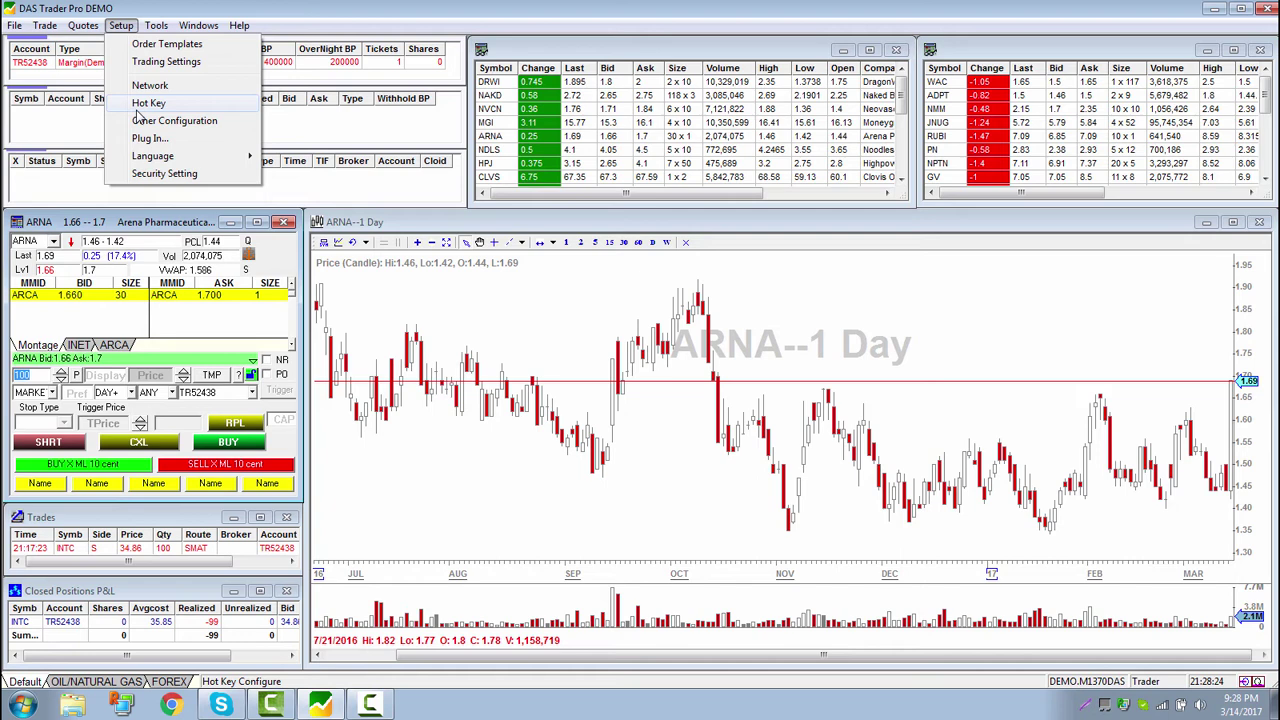
Build and copy a Share=100; script in a new hotkey's wizard, then cancel both windows
click(145, 105)
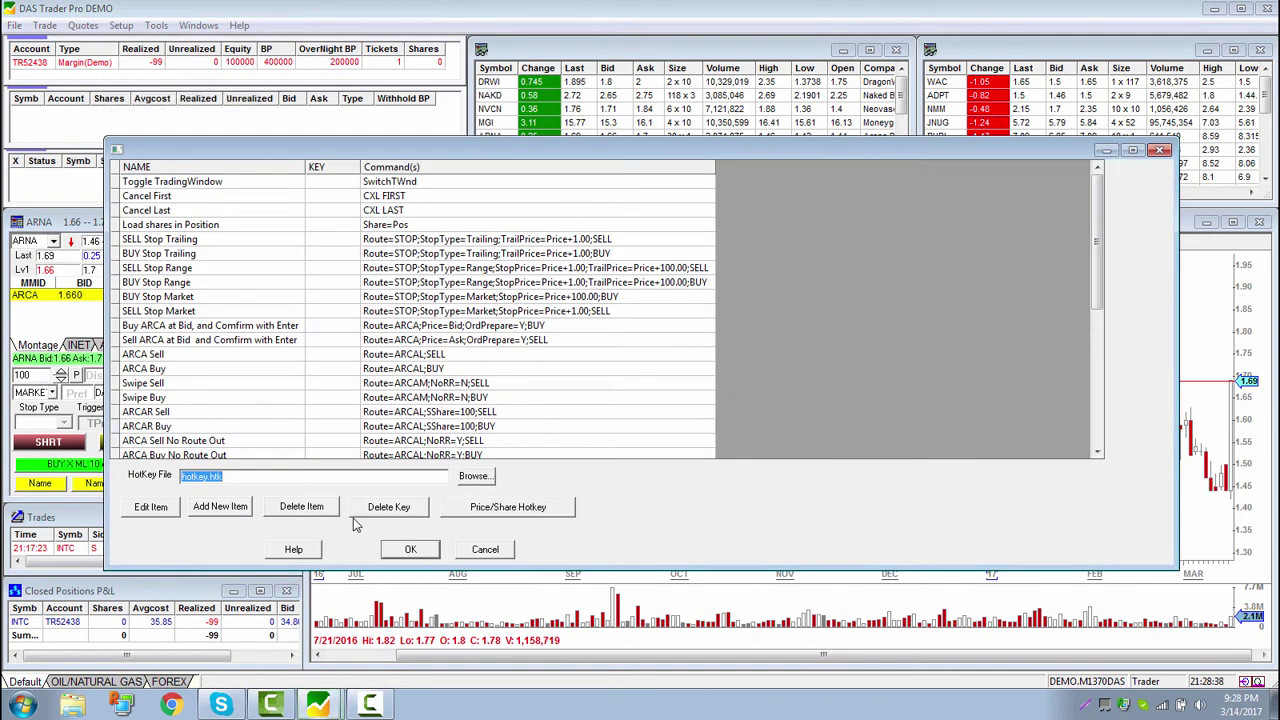
click(228, 513)
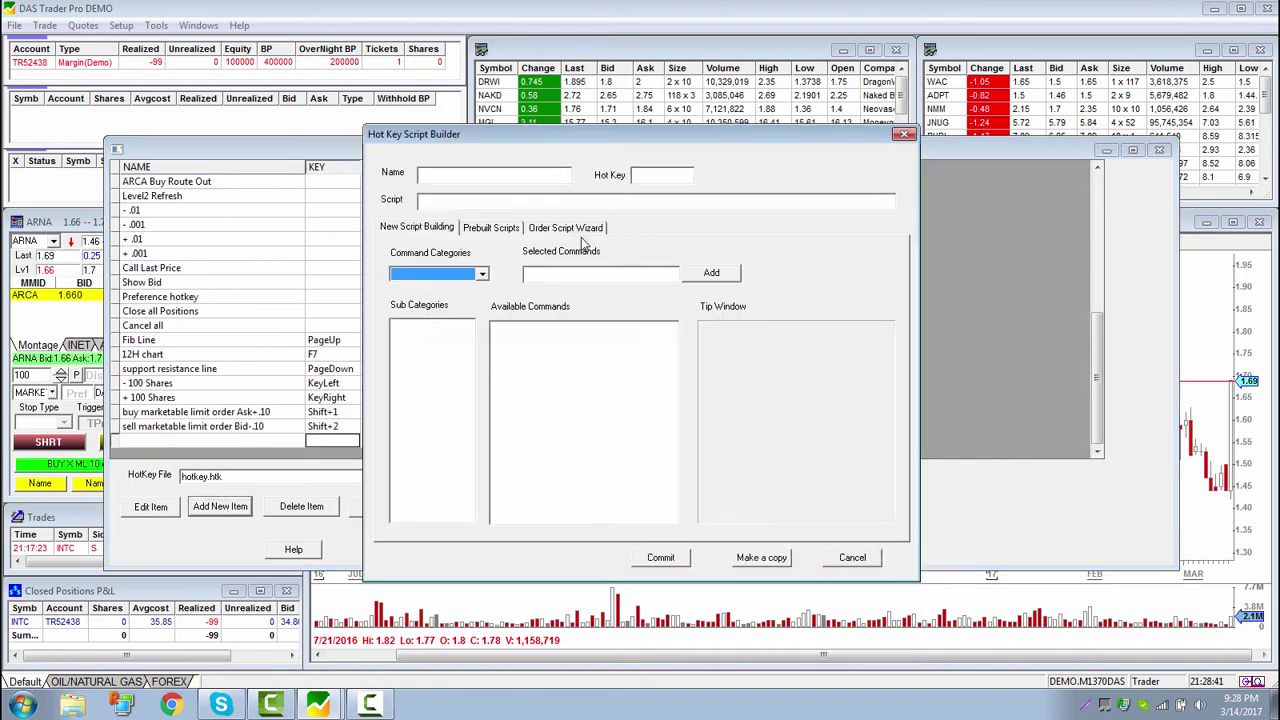
click(573, 226)
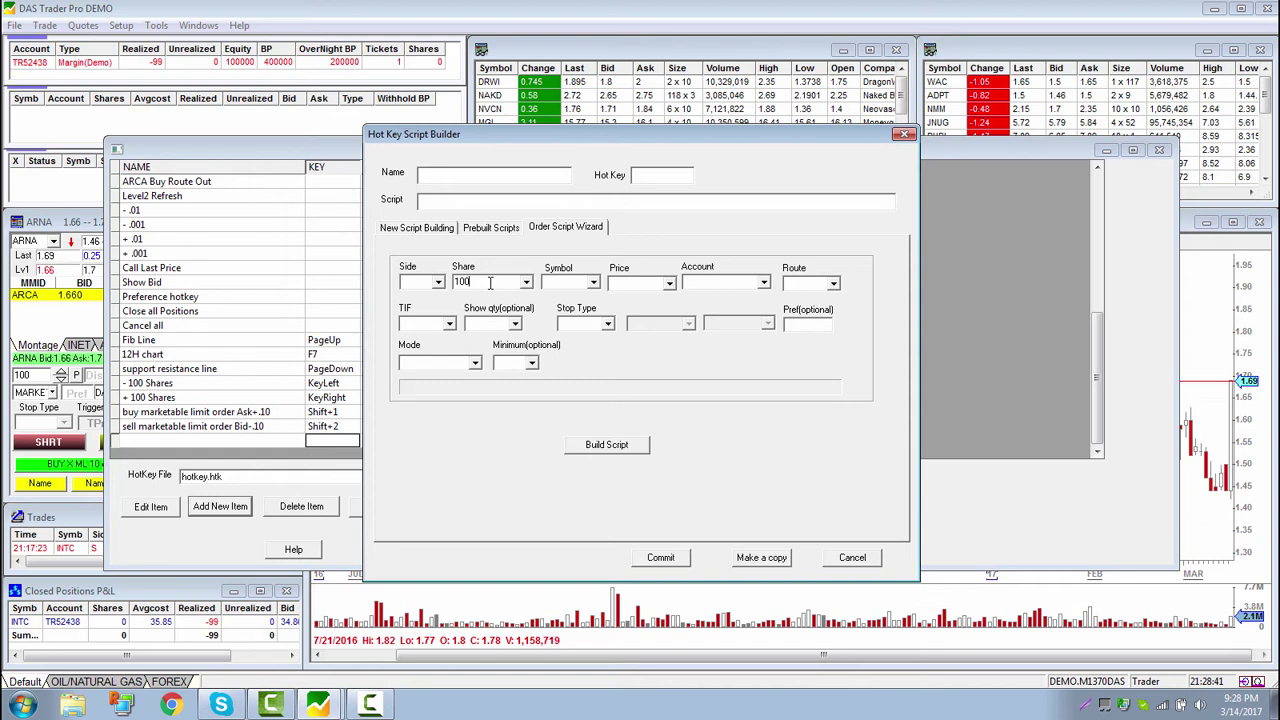
click(617, 447)
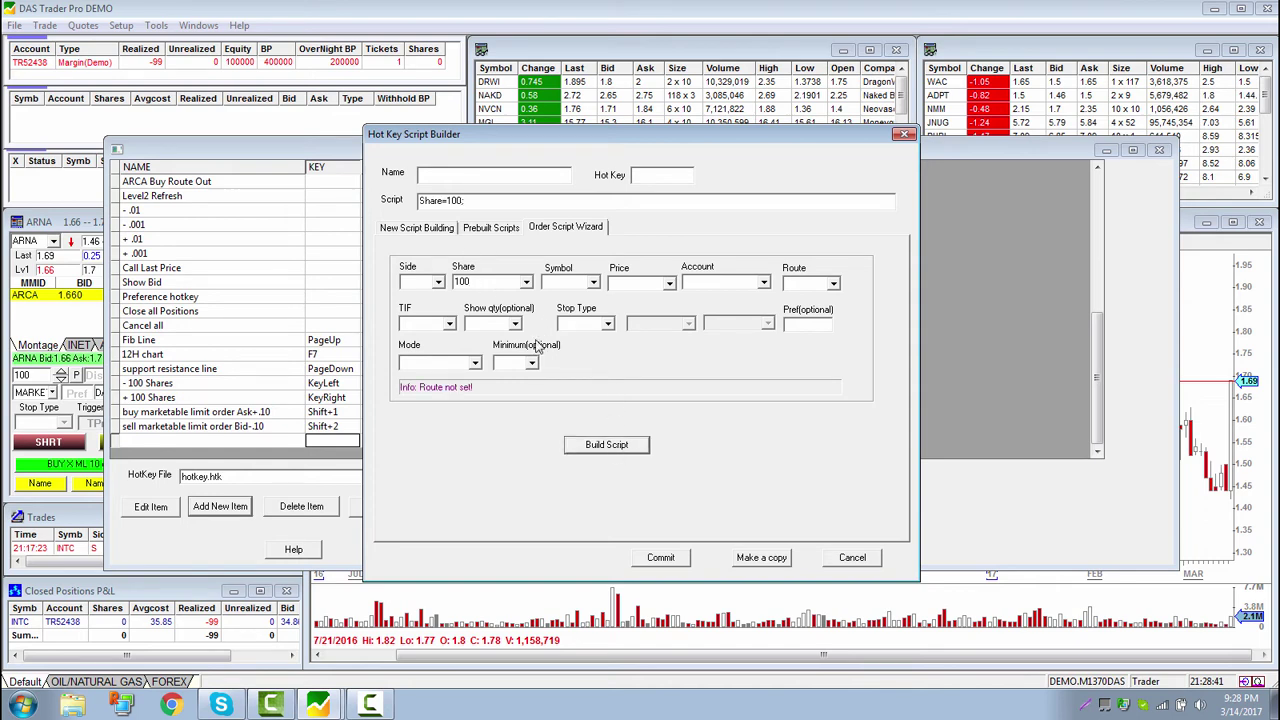
drag(480, 201, 340, 178)
key(ctrl+c)
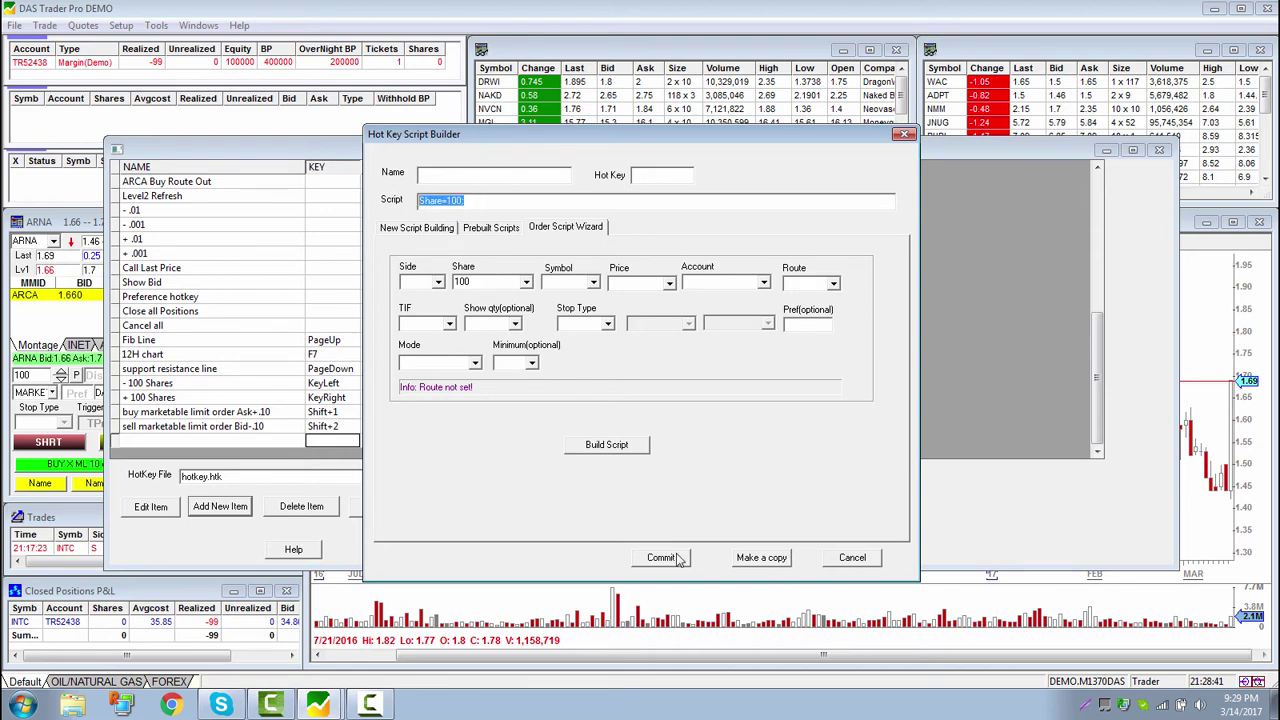
click(853, 559)
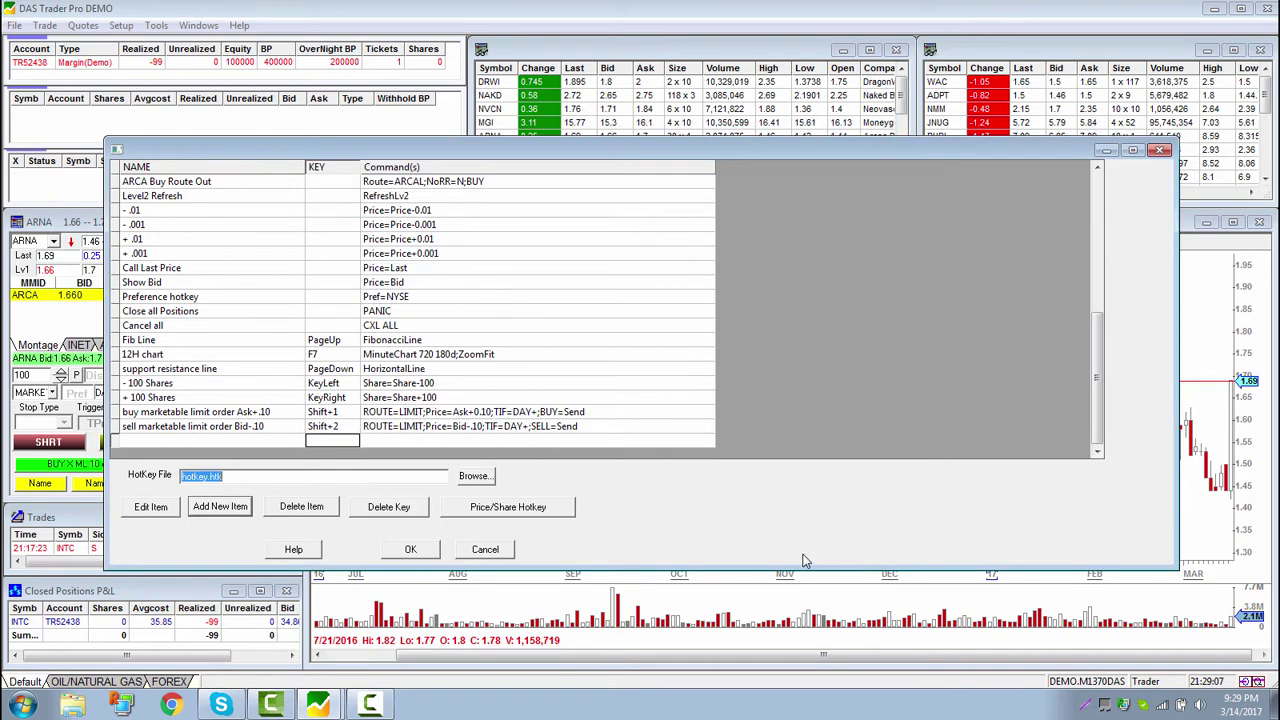
click(485, 550)
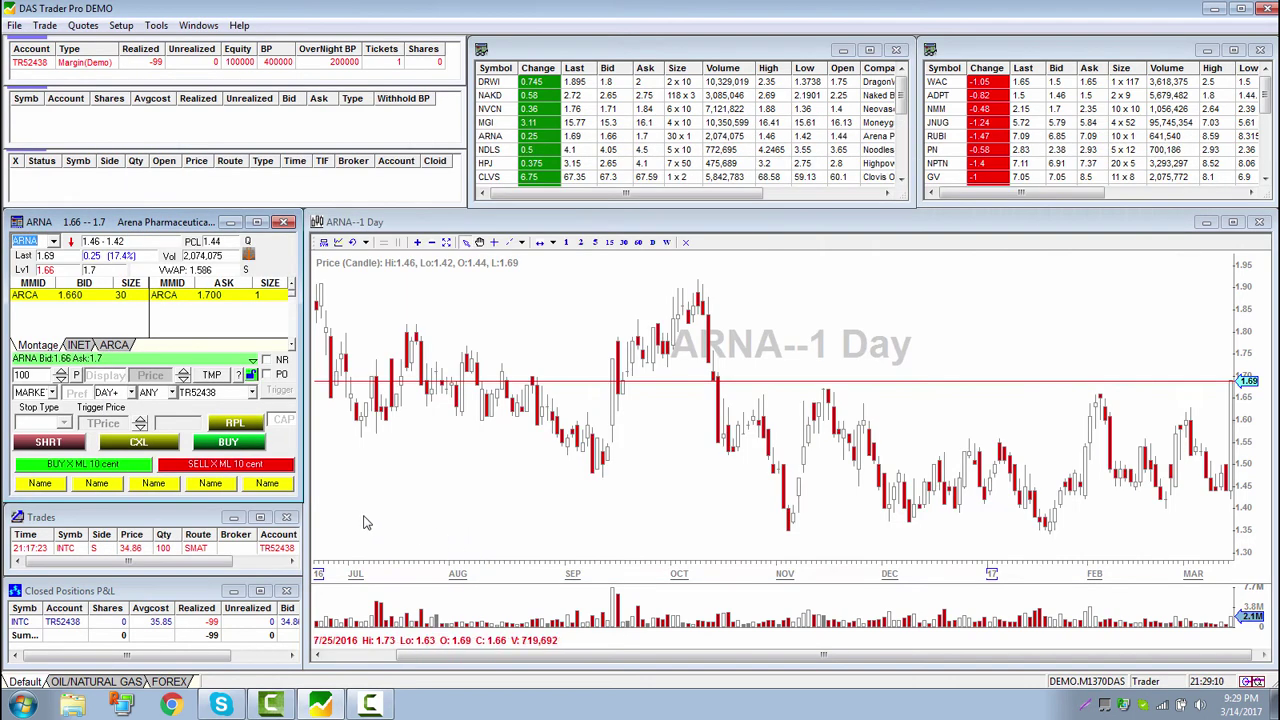
Make the first bottom-row button '100 Shares' with the pasted Share=100; script
right_click(40, 487)
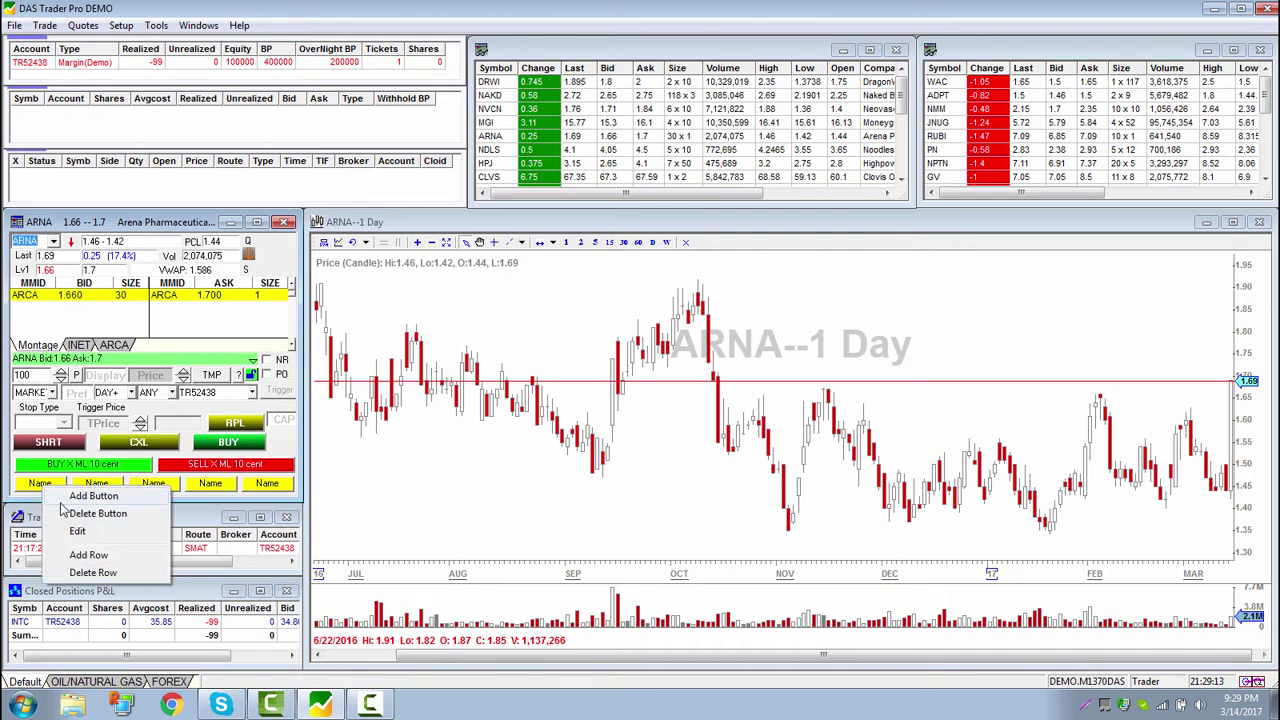
click(82, 530)
click(592, 347)
key(ctrl+v)
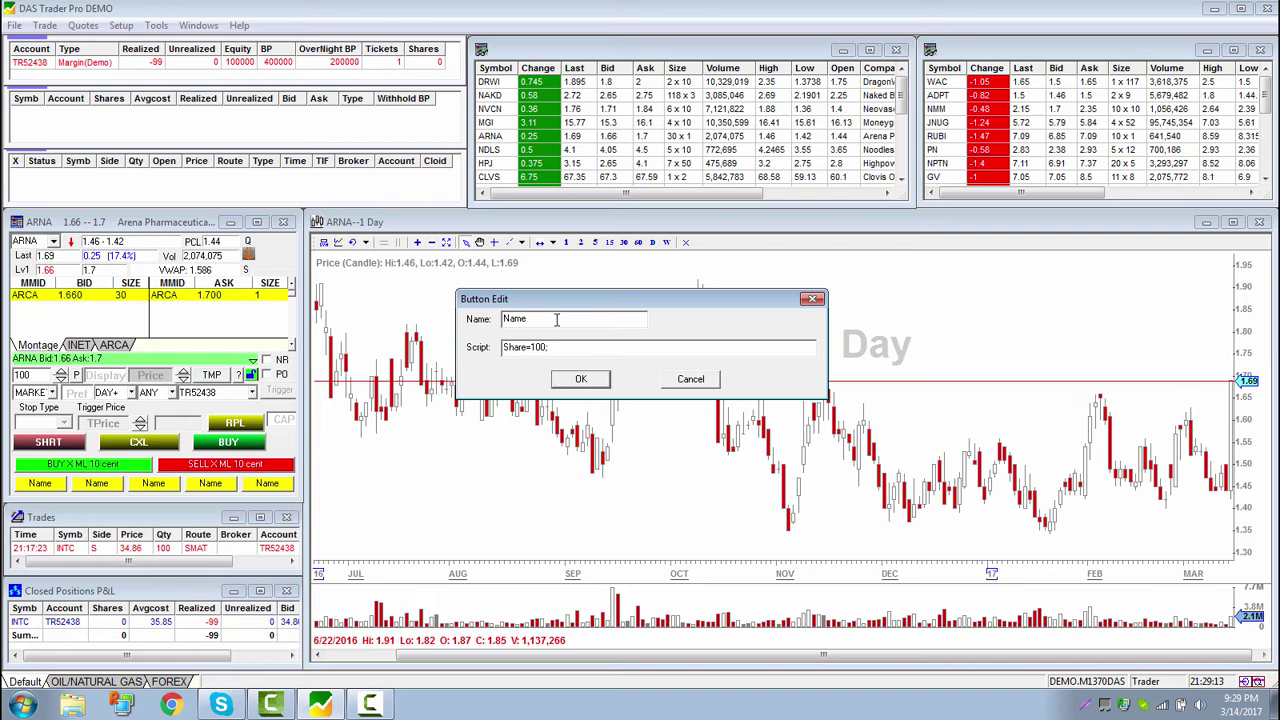
double_click(556, 318)
text(100)
text(Shares)
click(581, 380)
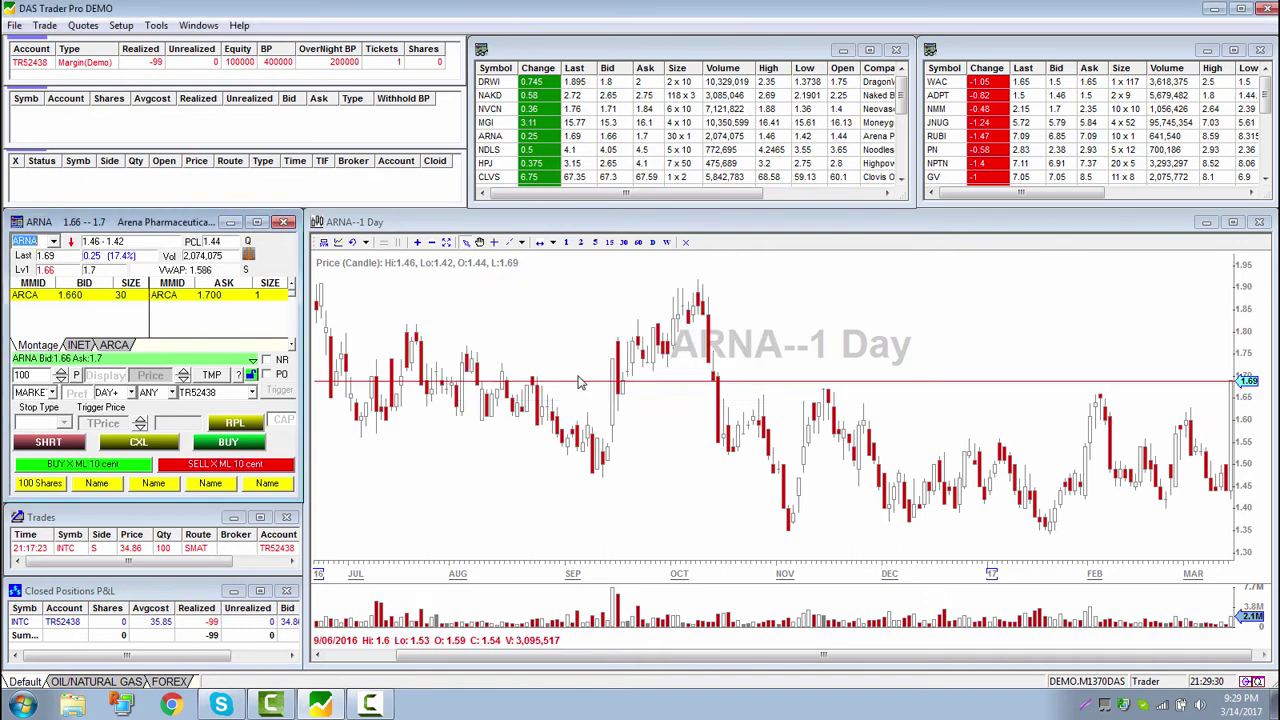
Set the second bottom-row button to '200 Shares' with a Share=200; script
right_click(96, 484)
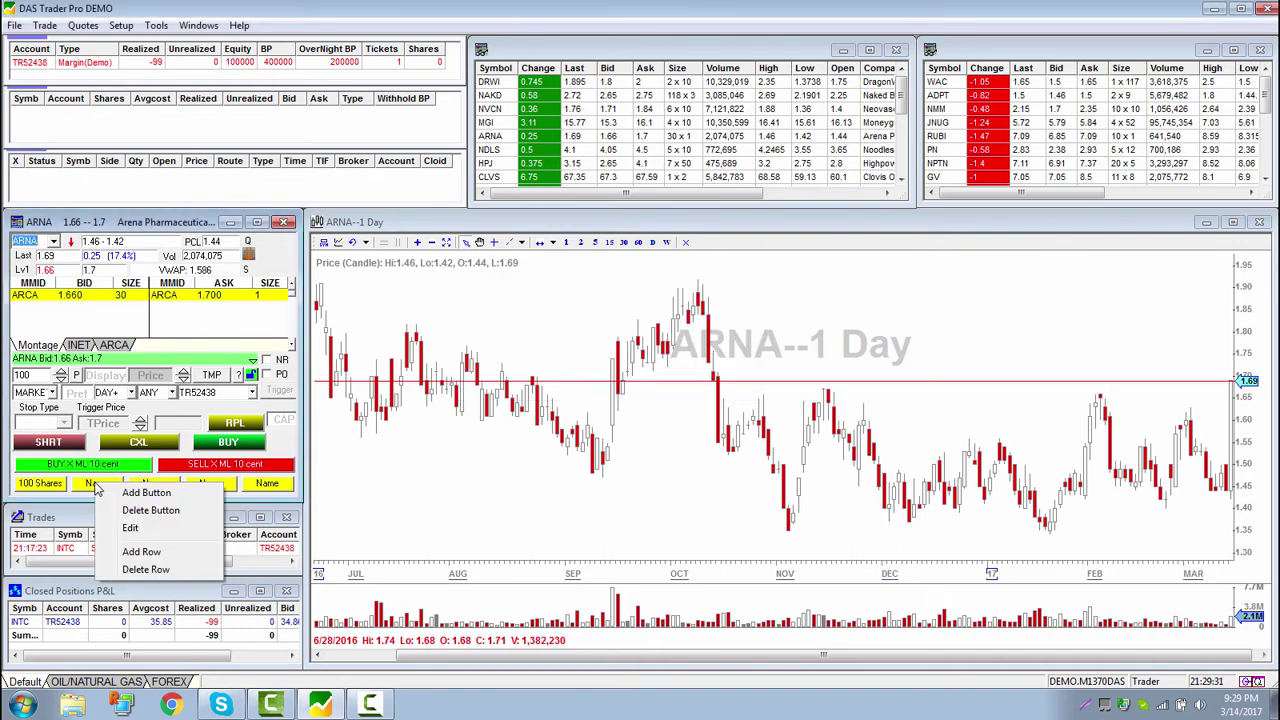
click(125, 528)
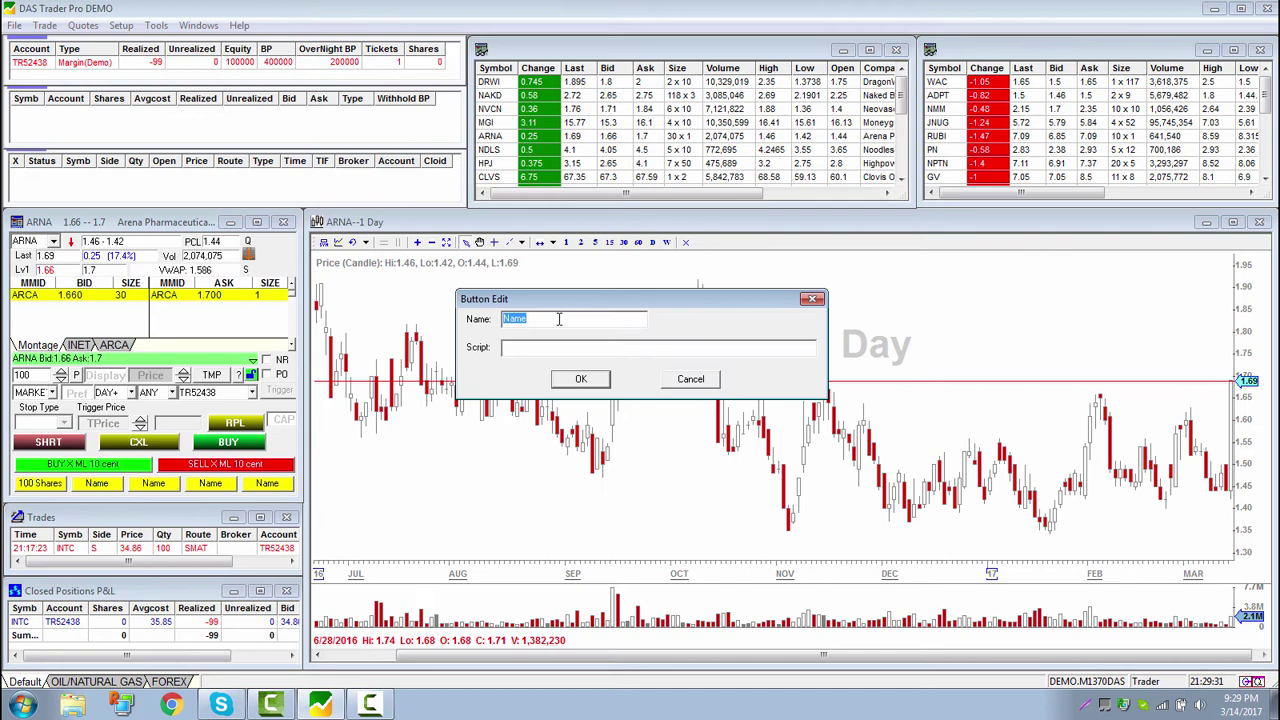
click(536, 347)
text(Share=100;)
key(shift+Tab)
text(2)
click(546, 316)
text(Shar)
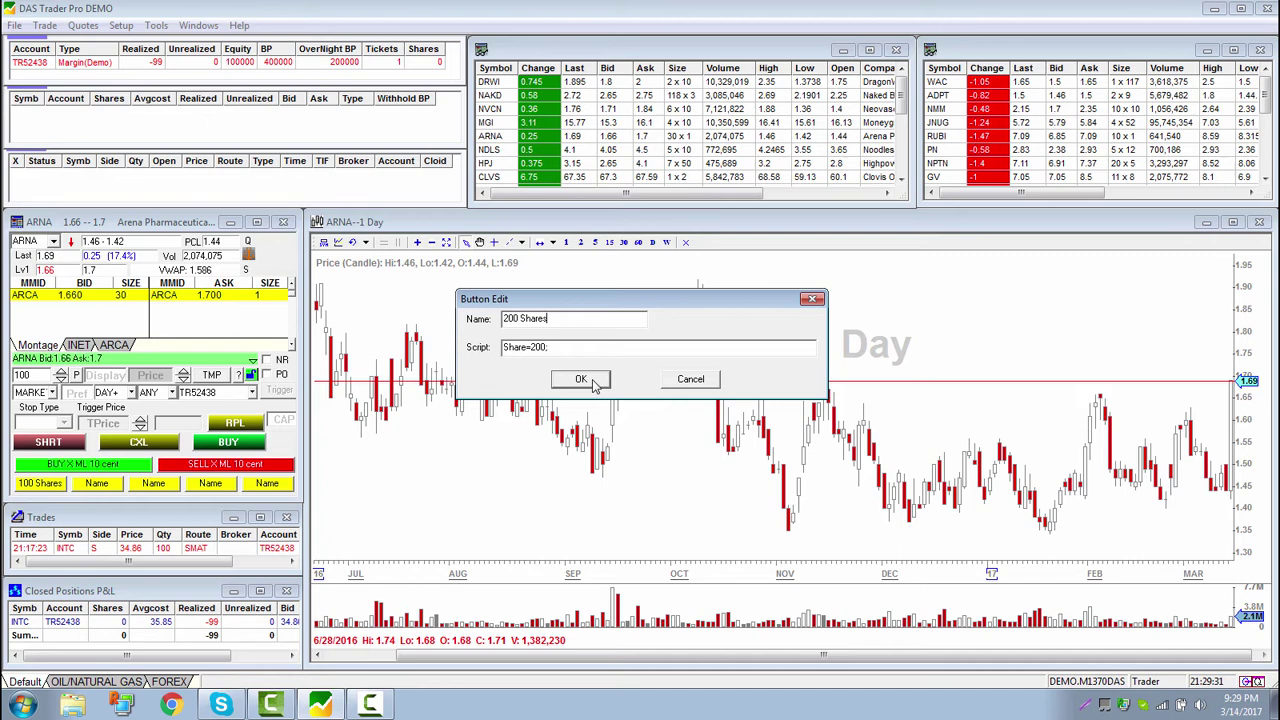
click(595, 384)
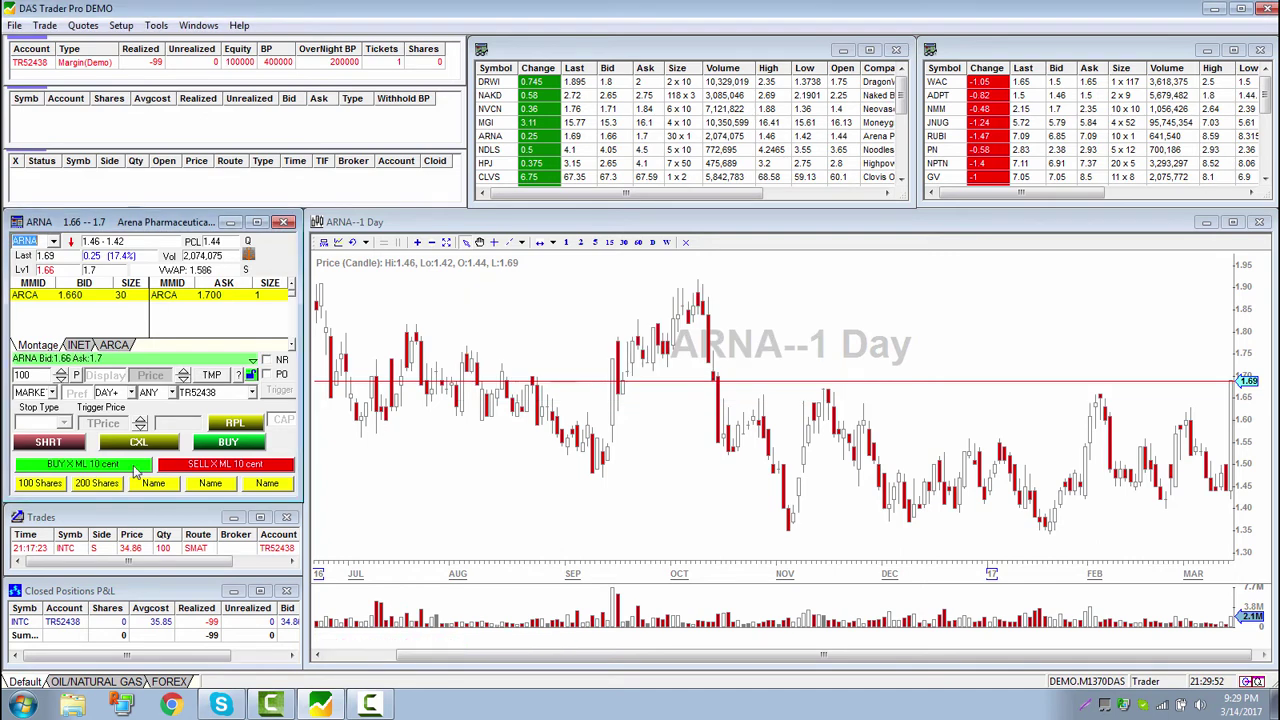
Name the third bottom-row button '300 Shares' and start its Share=300; script
right_click(153, 485)
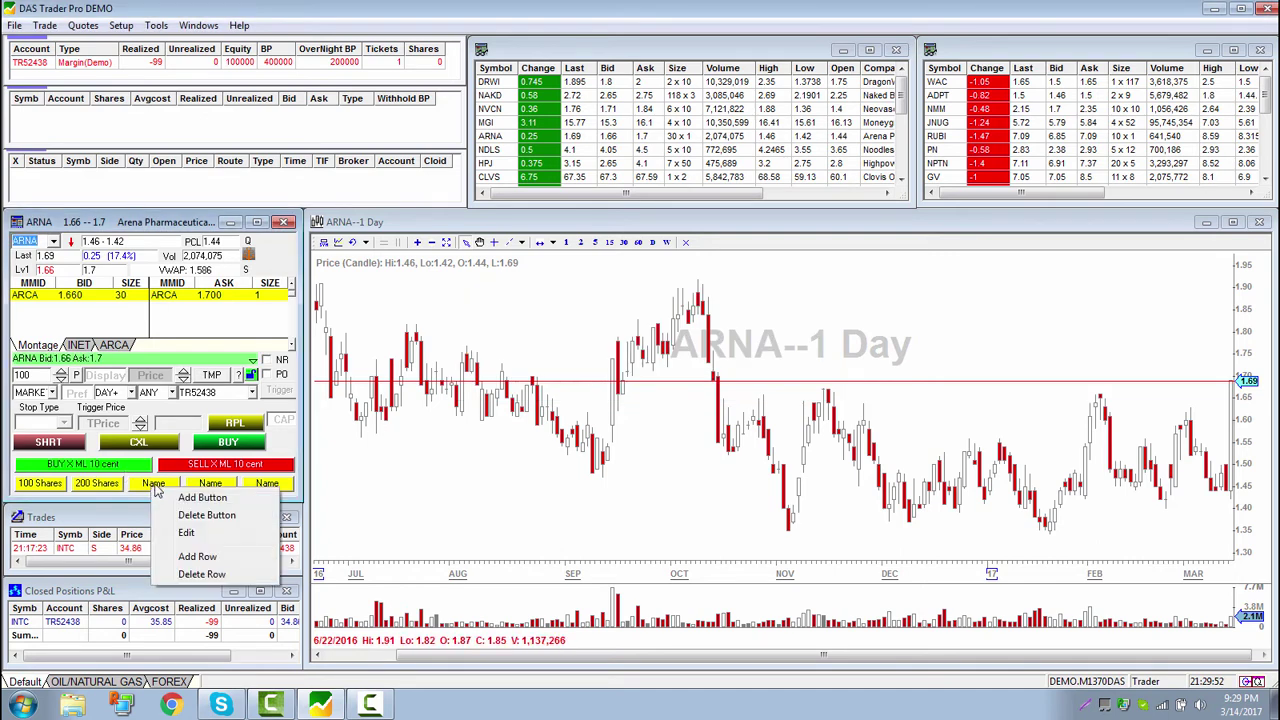
click(195, 533)
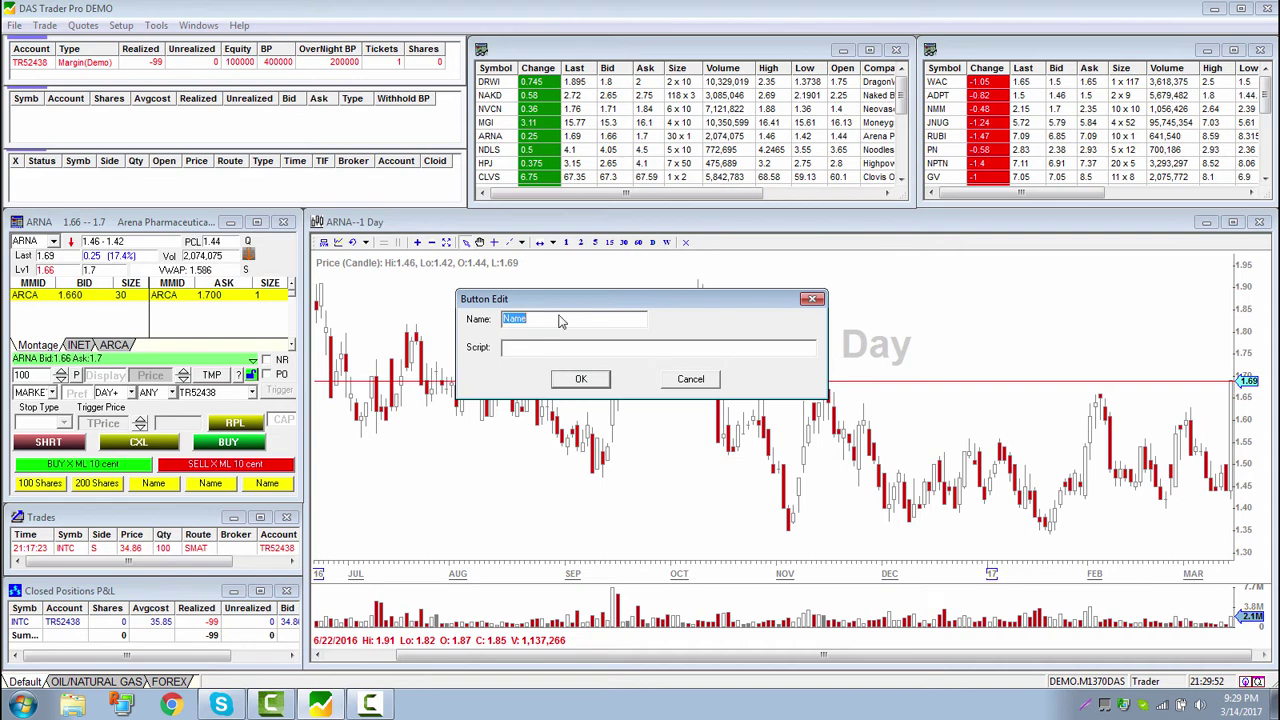
text(300 Shares)
text(Share=100)
key(Delete)
Finish the 300 shares button, then make the fourth button '400 shares' with a Share=400 script
text(3)
click(565, 381)
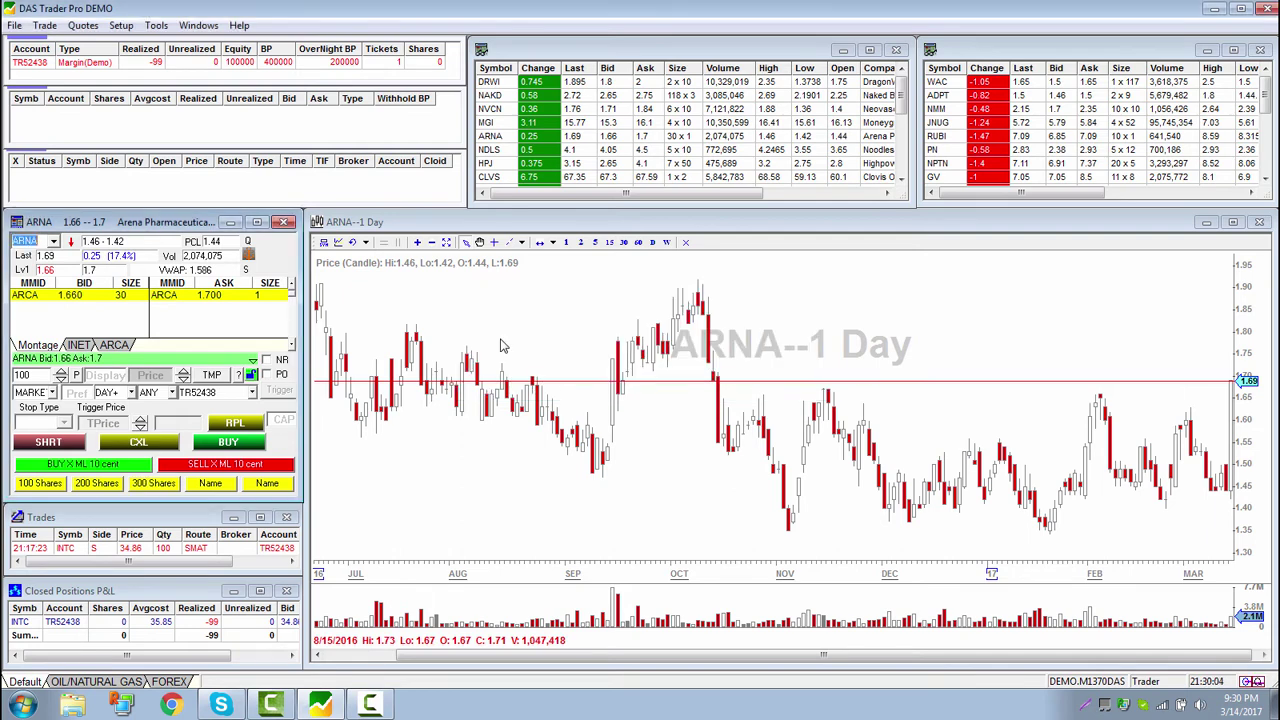
right_click(226, 485)
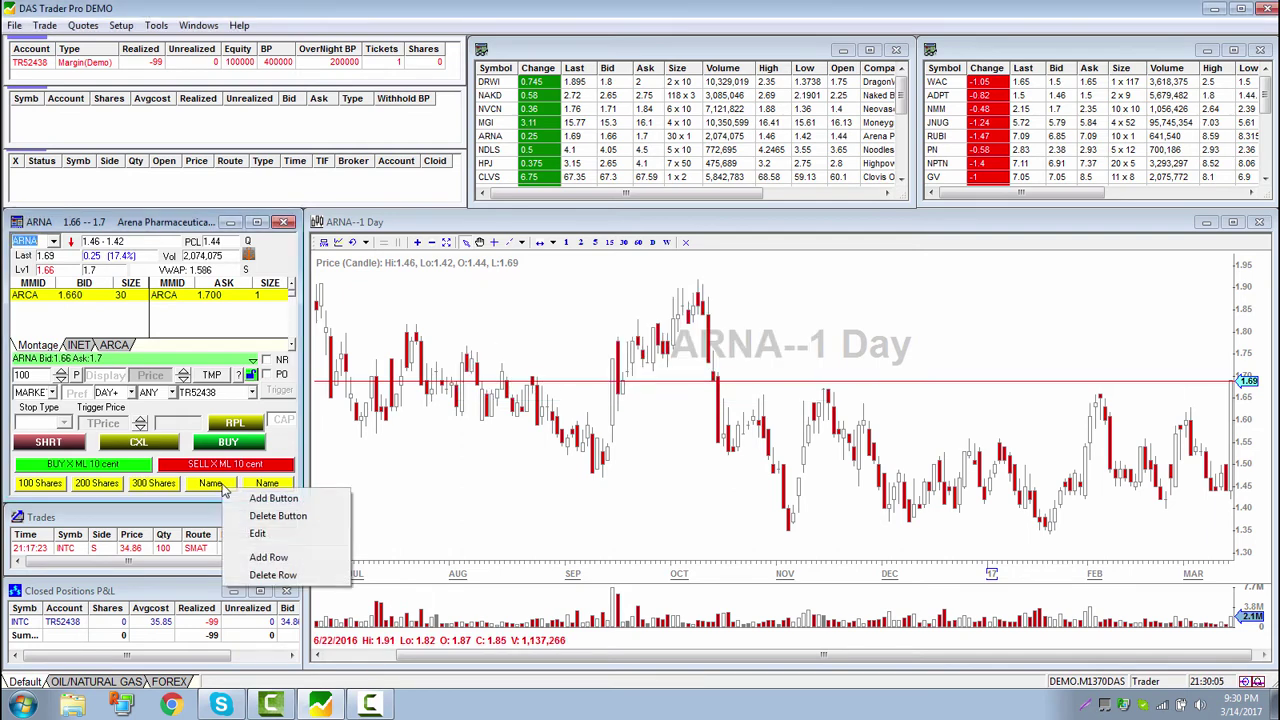
click(250, 532)
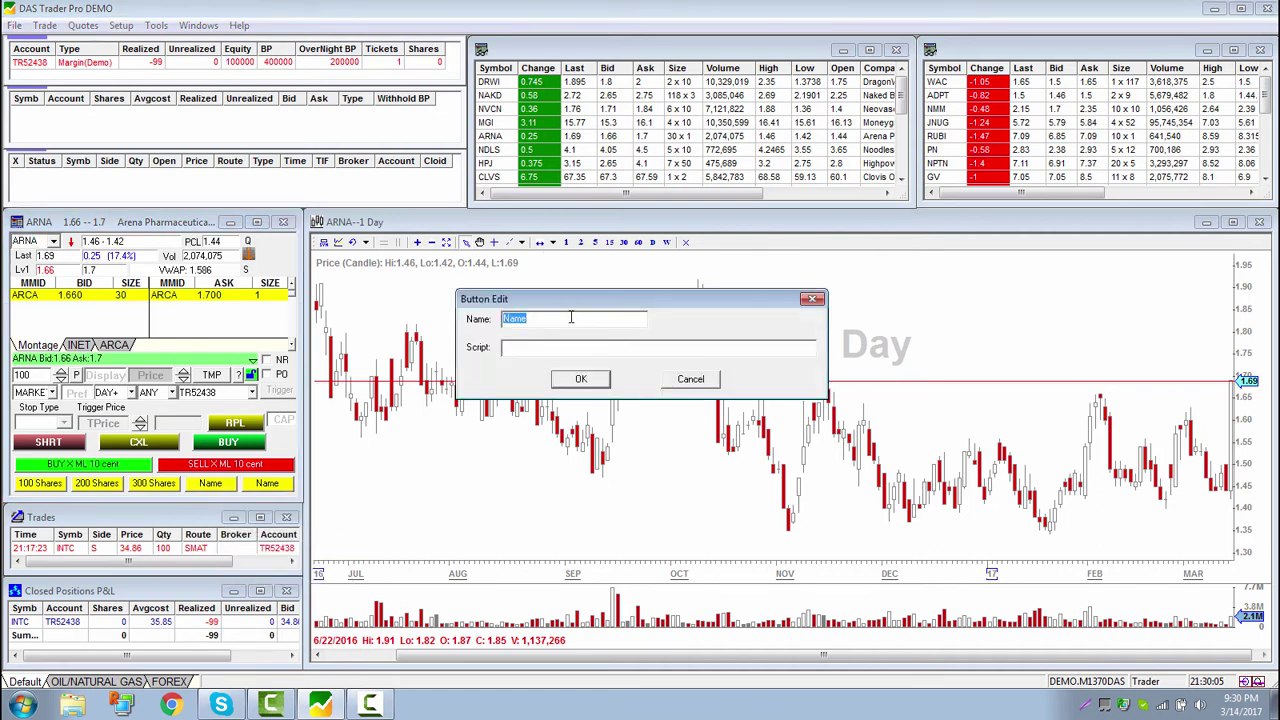
text(400 shares)
key(Tab)
text(Share=100;)
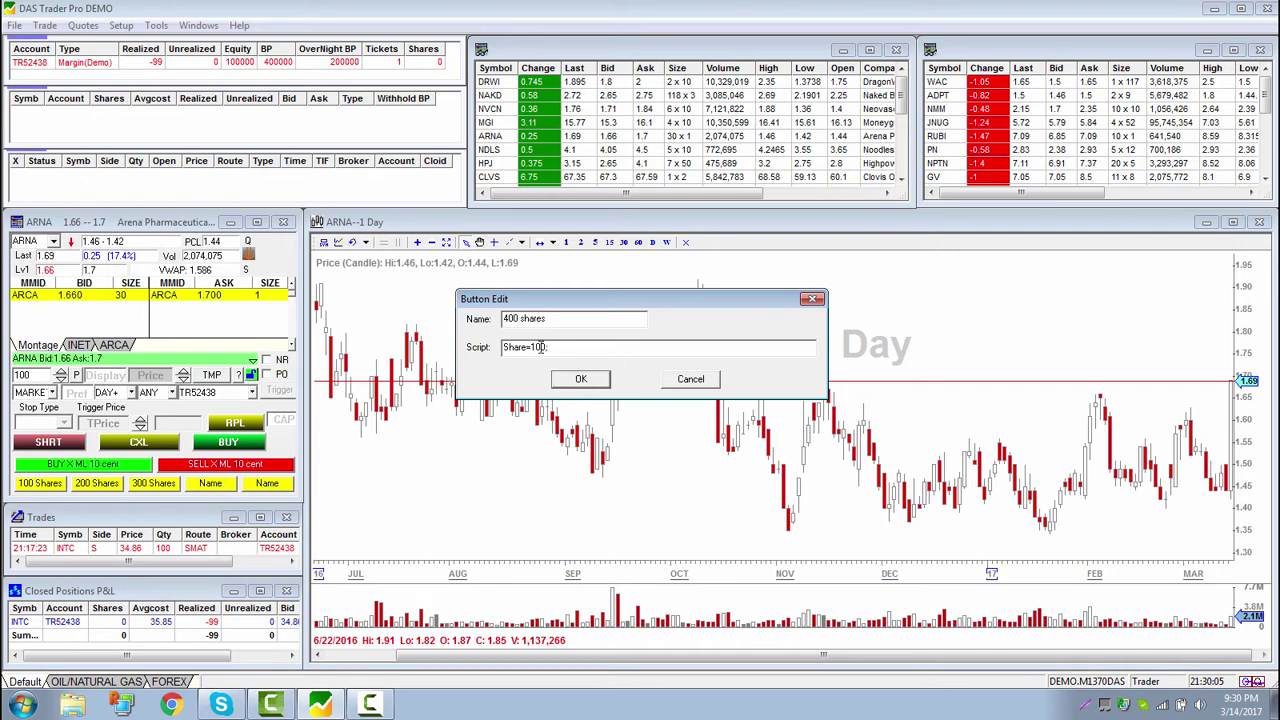
key(Left)
key(Left)
key(Left)
key(BackSpace)
text(4)
click(581, 378)
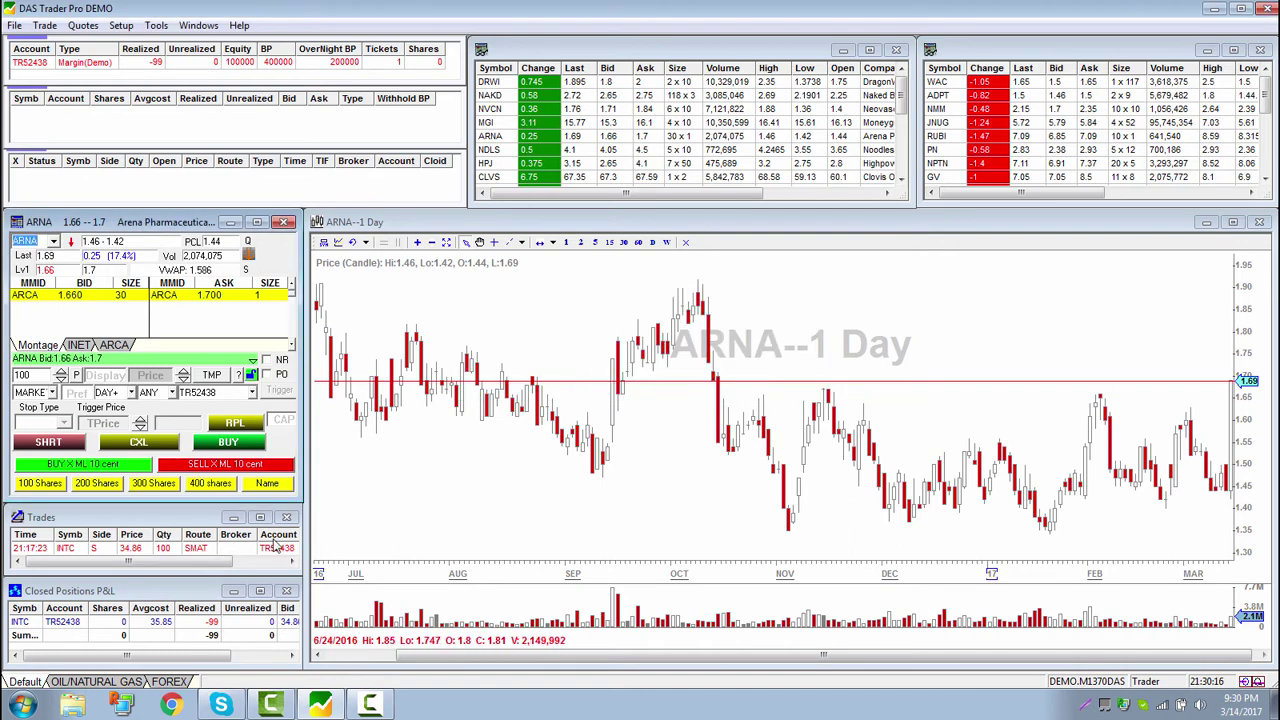
Make the last yellow button '500 shares' with a Share=500 size script
right_click(282, 484)
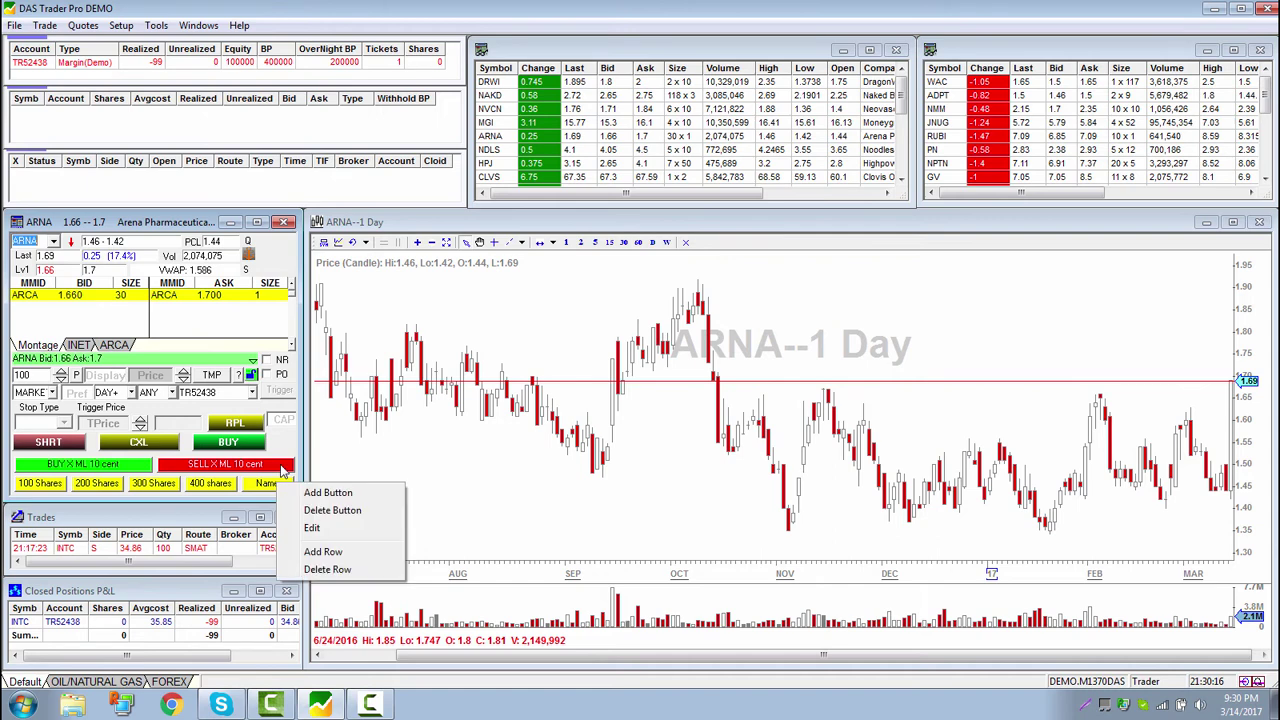
click(316, 528)
text(50)
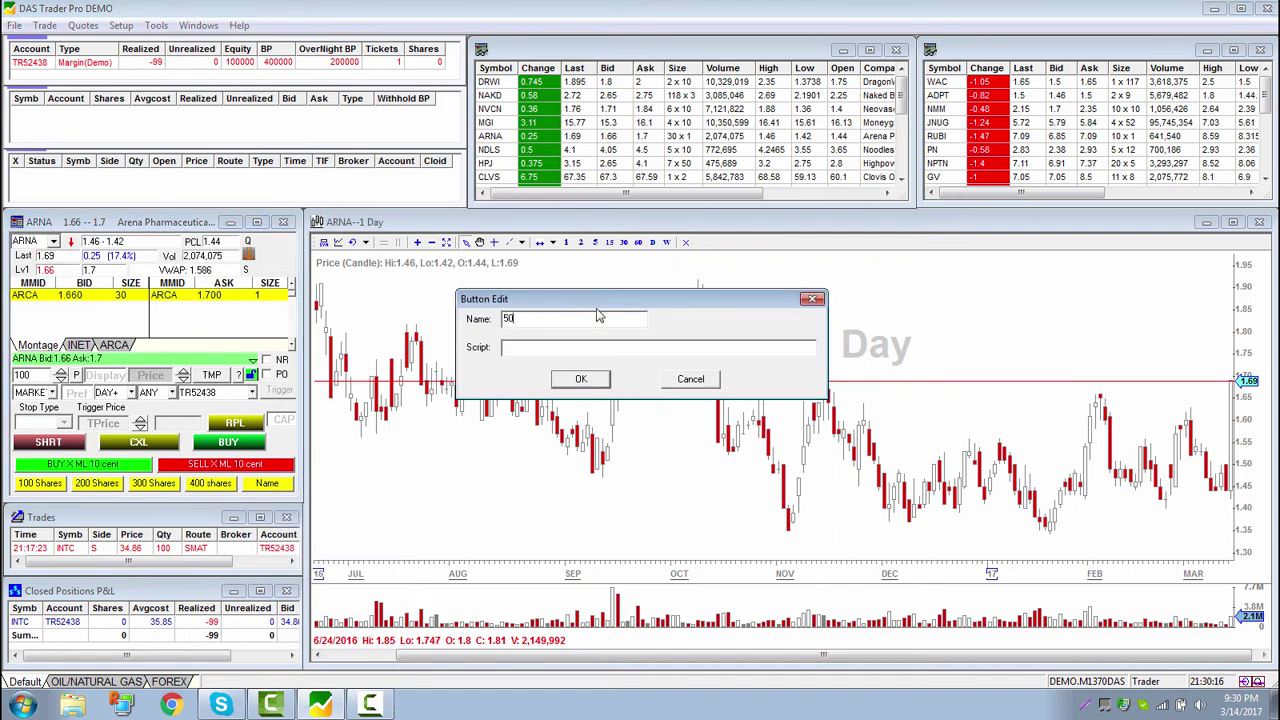
text(0 shares)
text(Share=100;)
drag(530, 347, 541, 347)
click(540, 346)
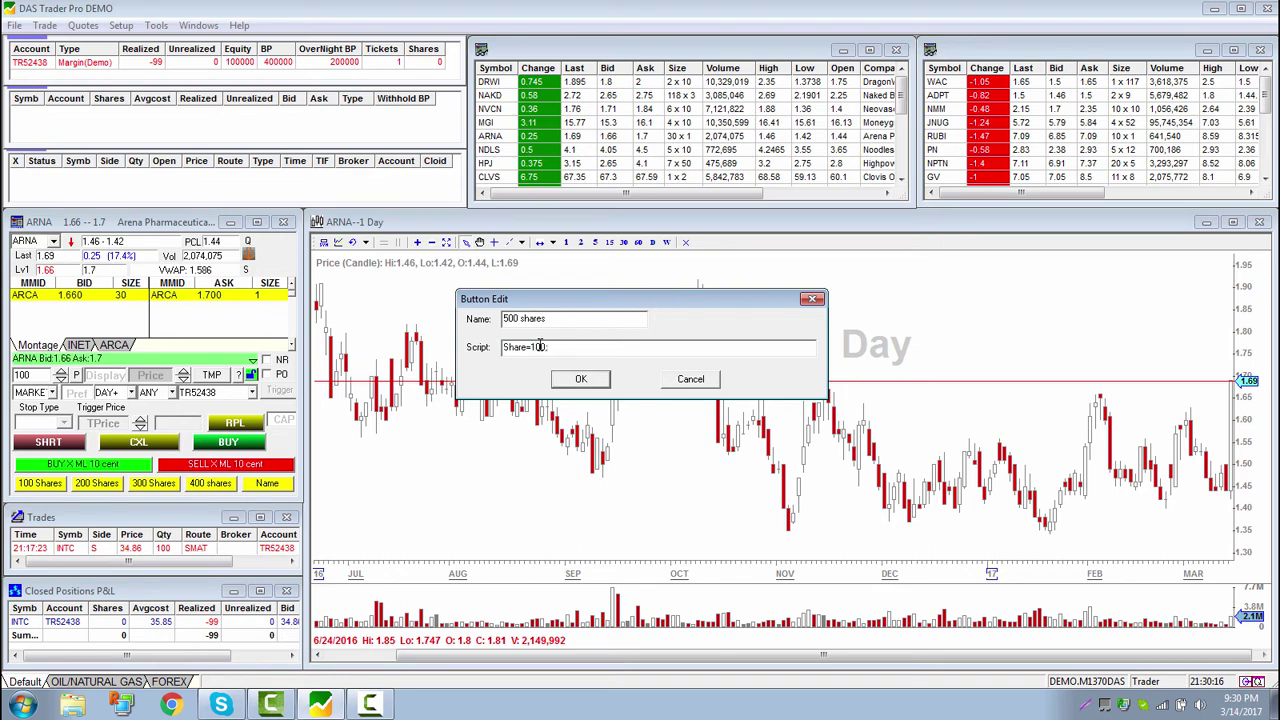
click(581, 379)
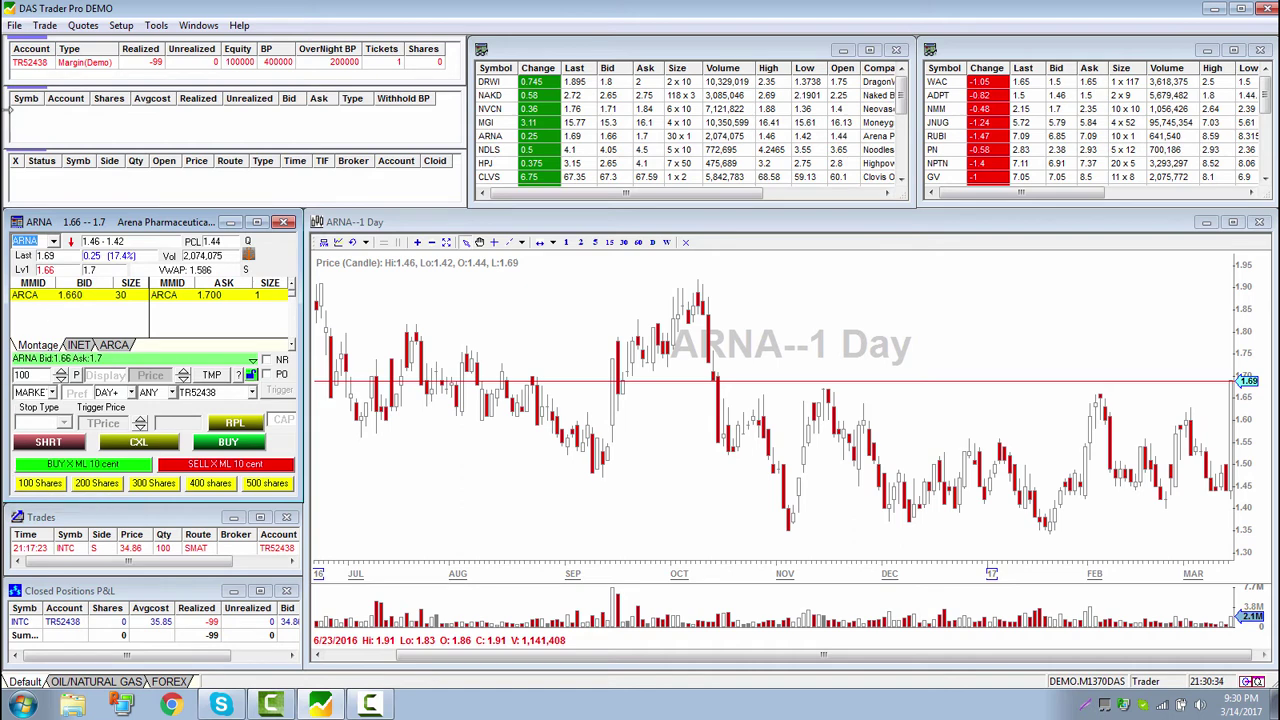
click(14, 26)
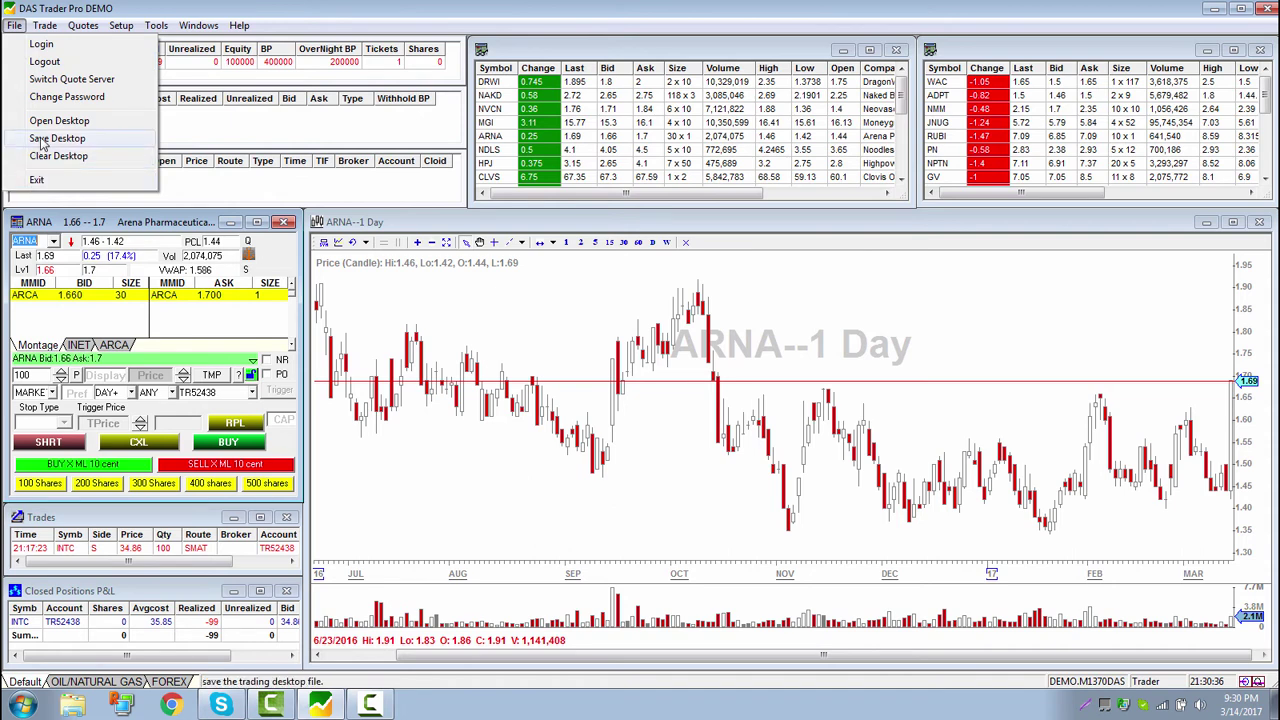
right_click(224, 466)
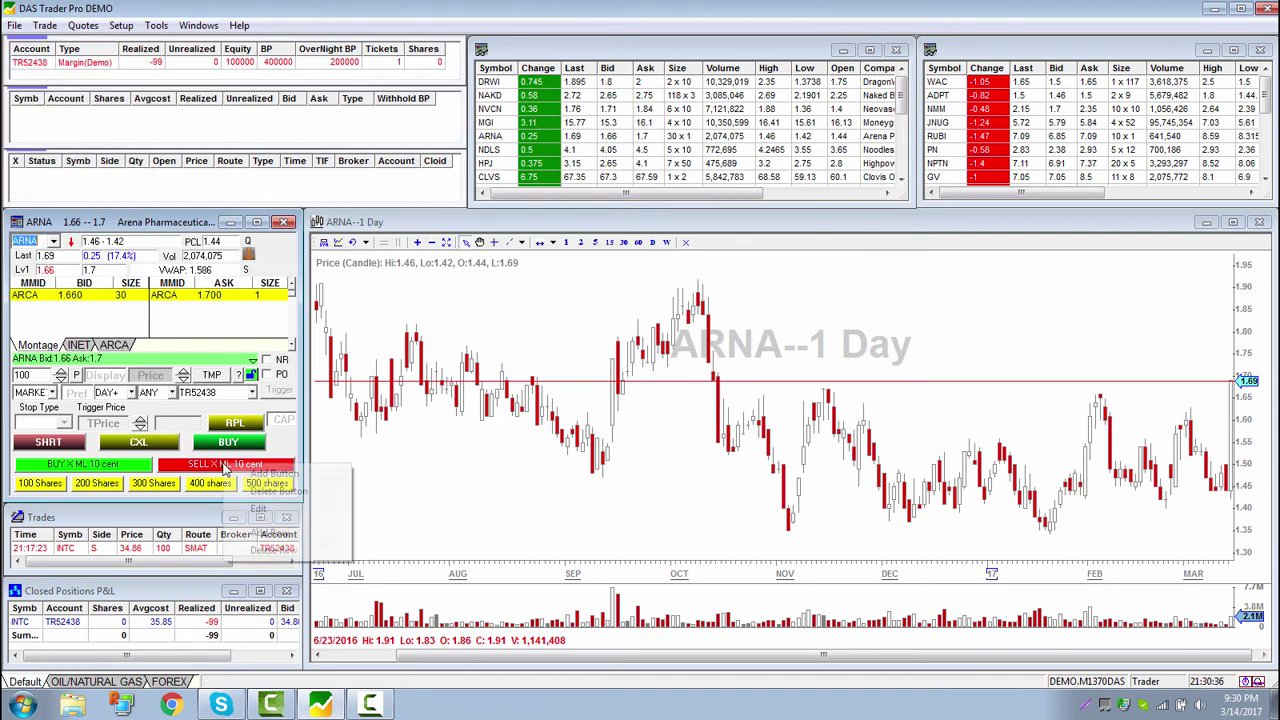
click(290, 453)
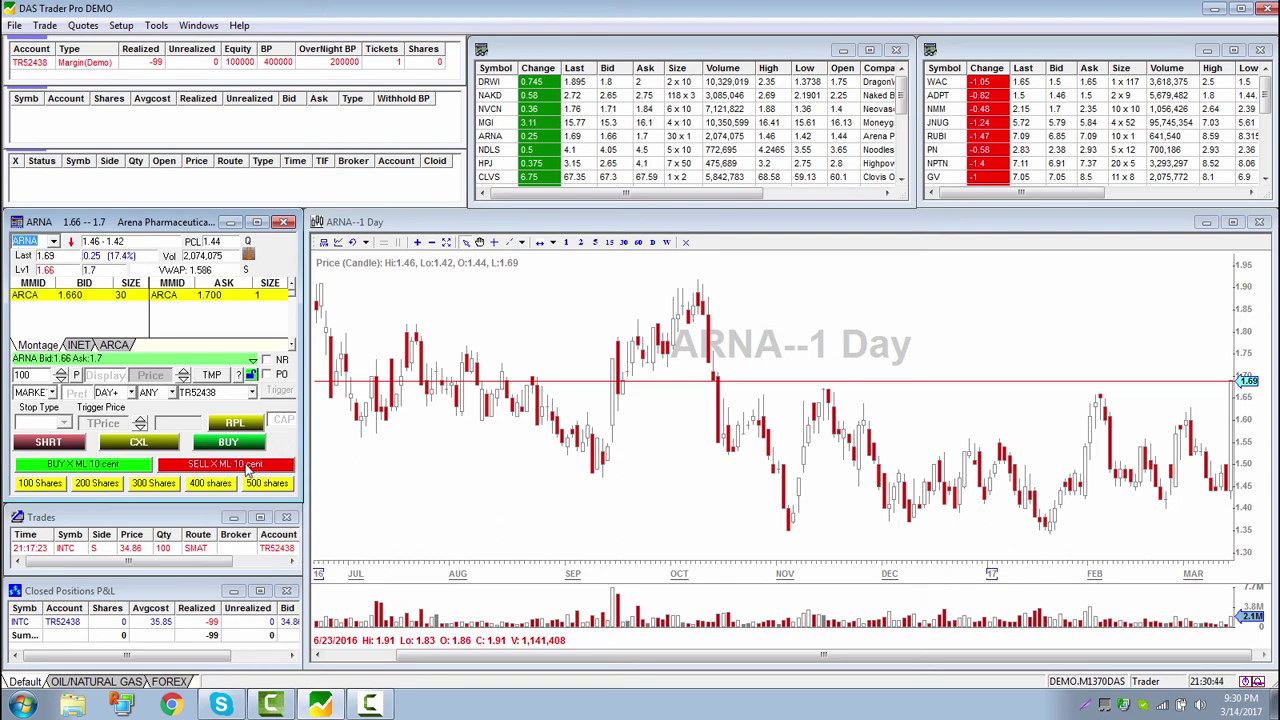
right_click(247, 467)
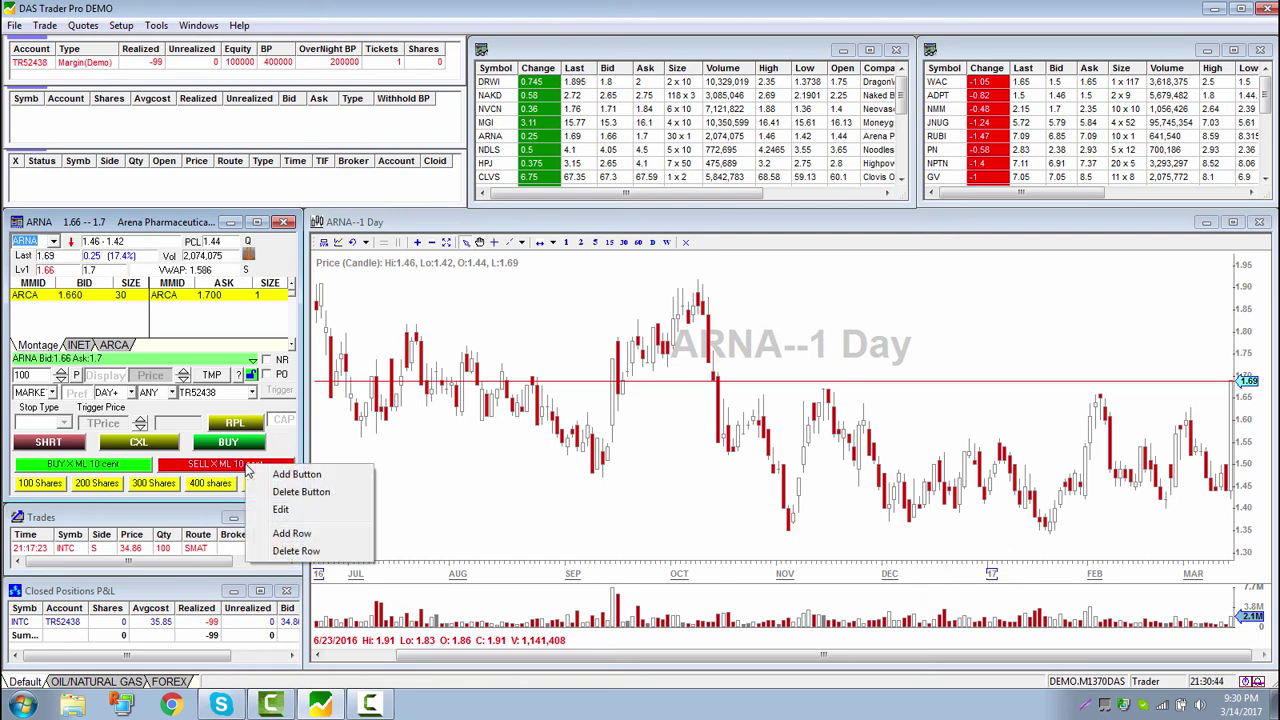
click(280, 510)
click(529, 318)
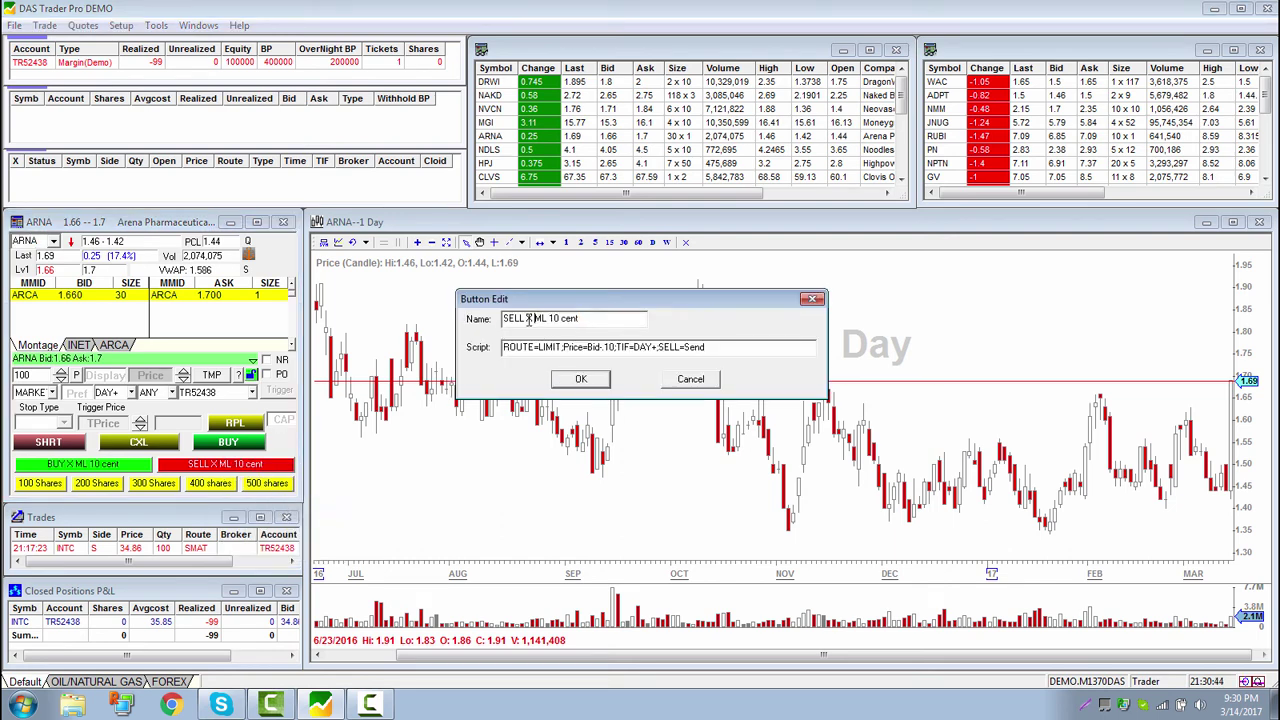
drag(529, 318, 691, 343)
key(BackSpace)
text(X)
Discard the SELL rename and save the desktop as Default, replacing default.dsk
click(687, 385)
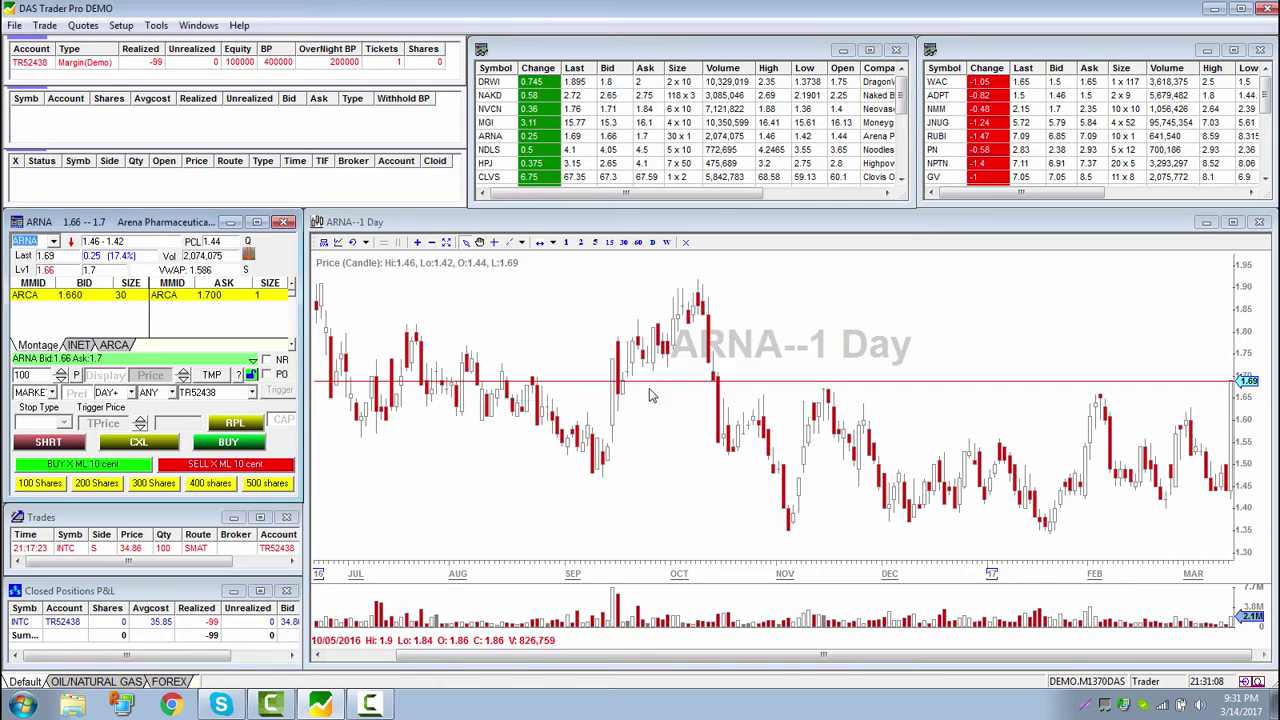
click(14, 25)
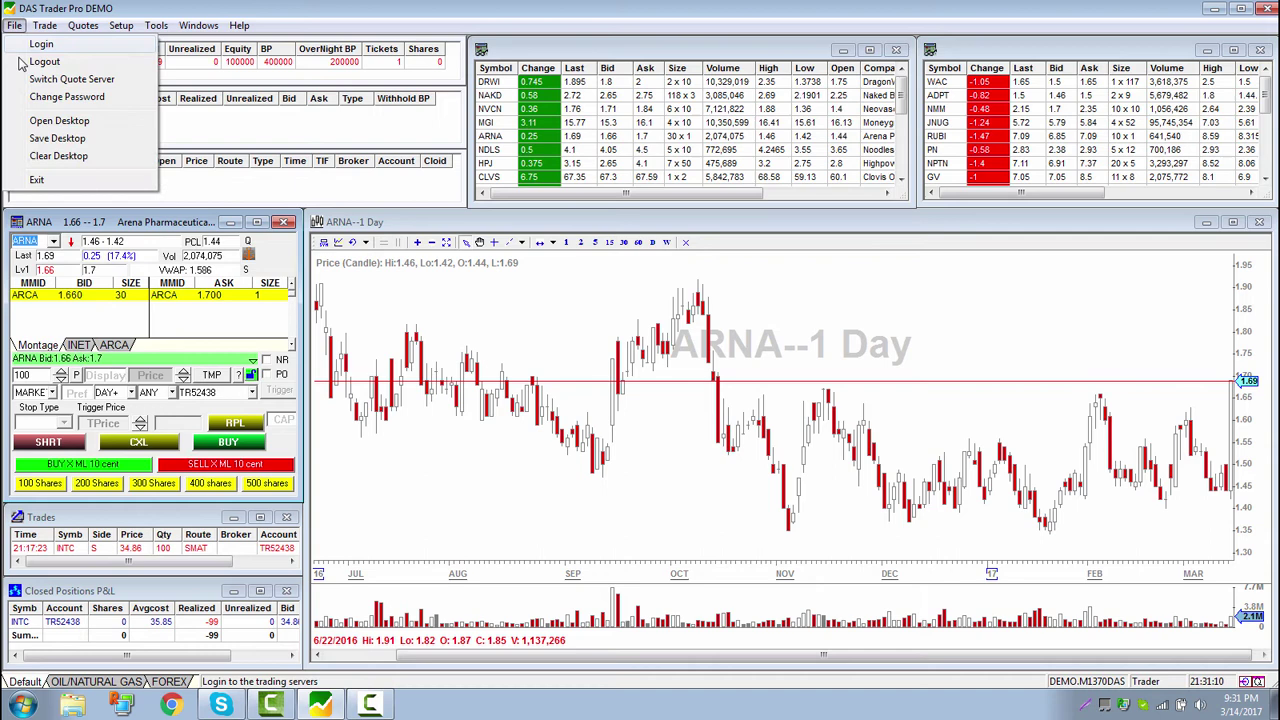
click(60, 150)
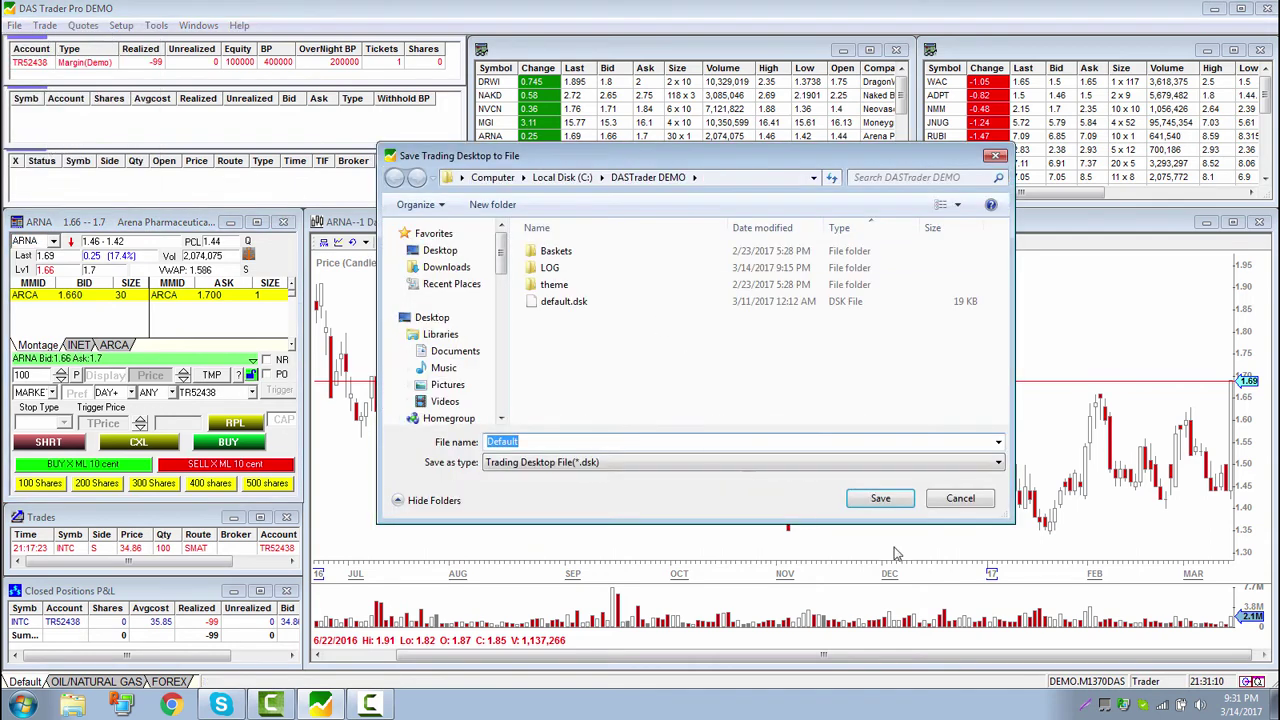
click(880, 498)
click(677, 366)
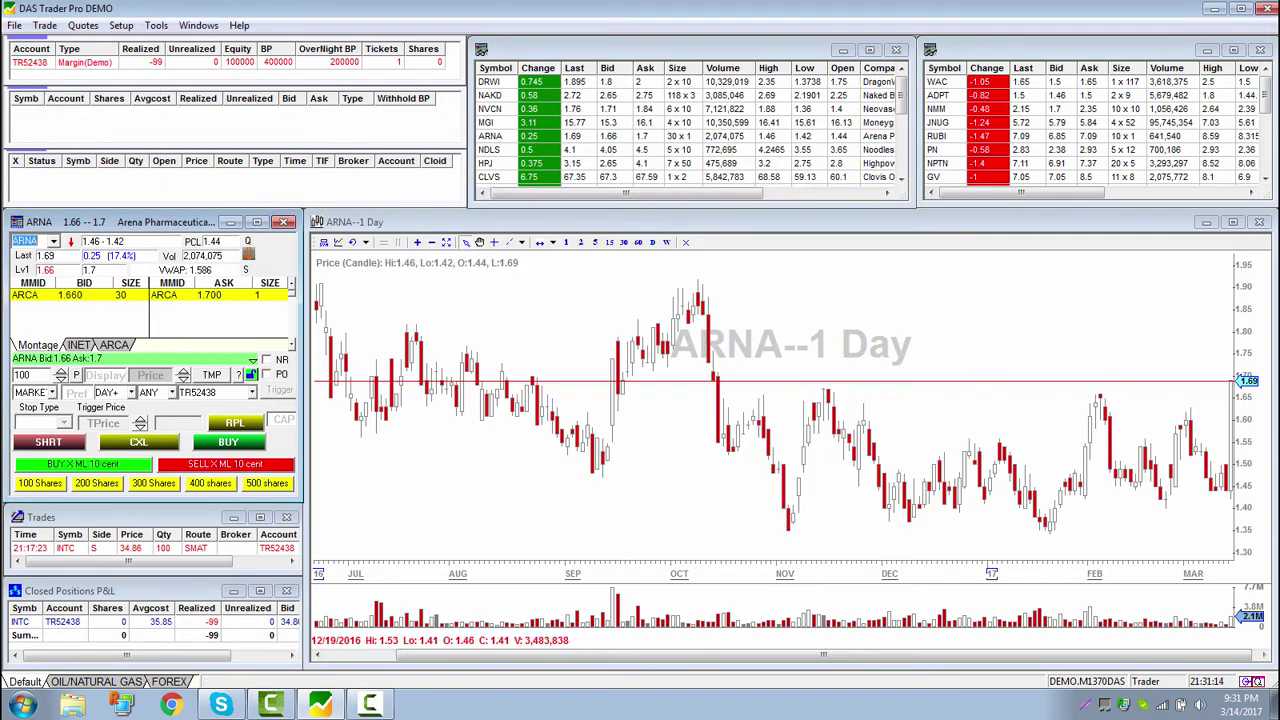
Quit and relaunch DAS Trader Pro, log in skipping the password change, and set size 100
click(1265, 9)
click(613, 385)
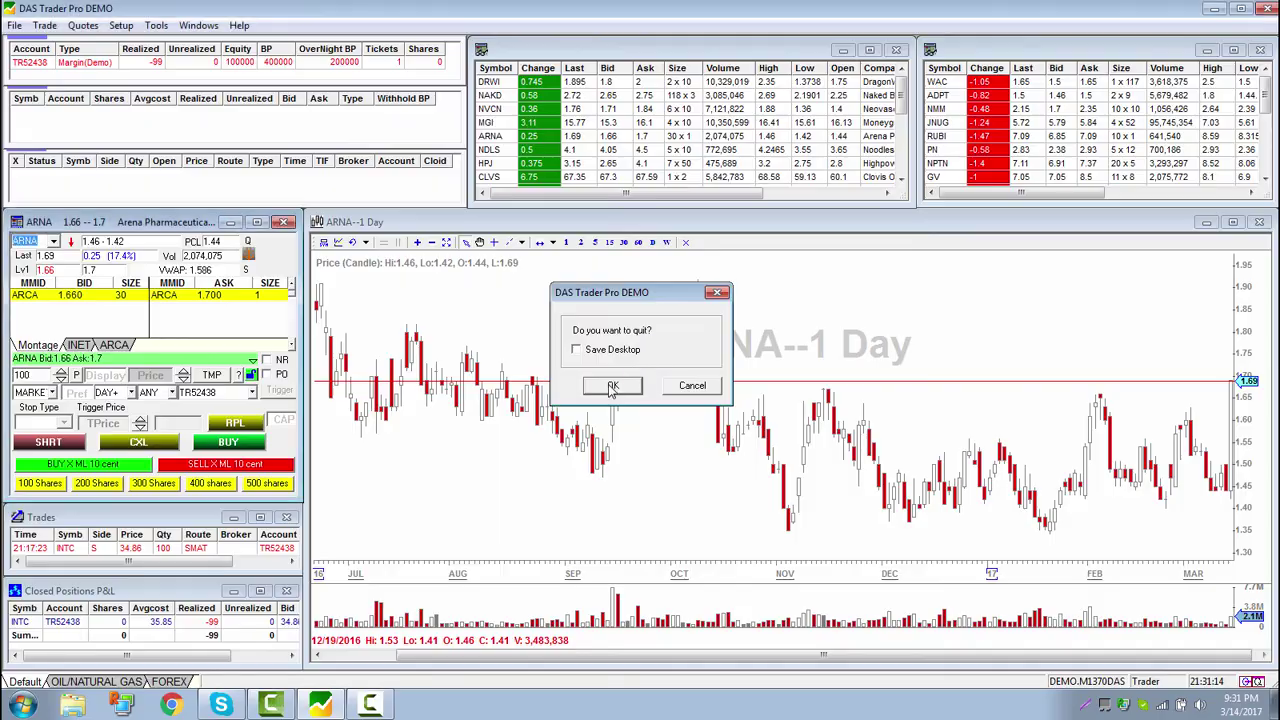
double_click(40, 382)
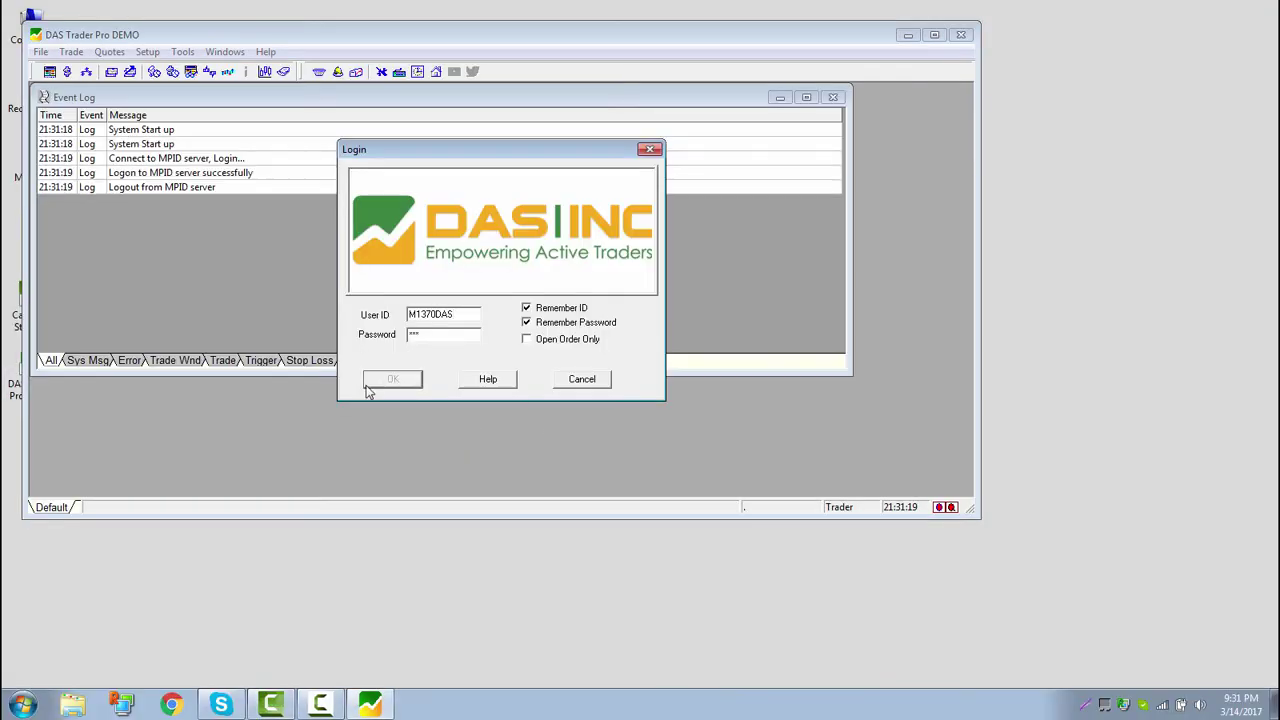
click(392, 380)
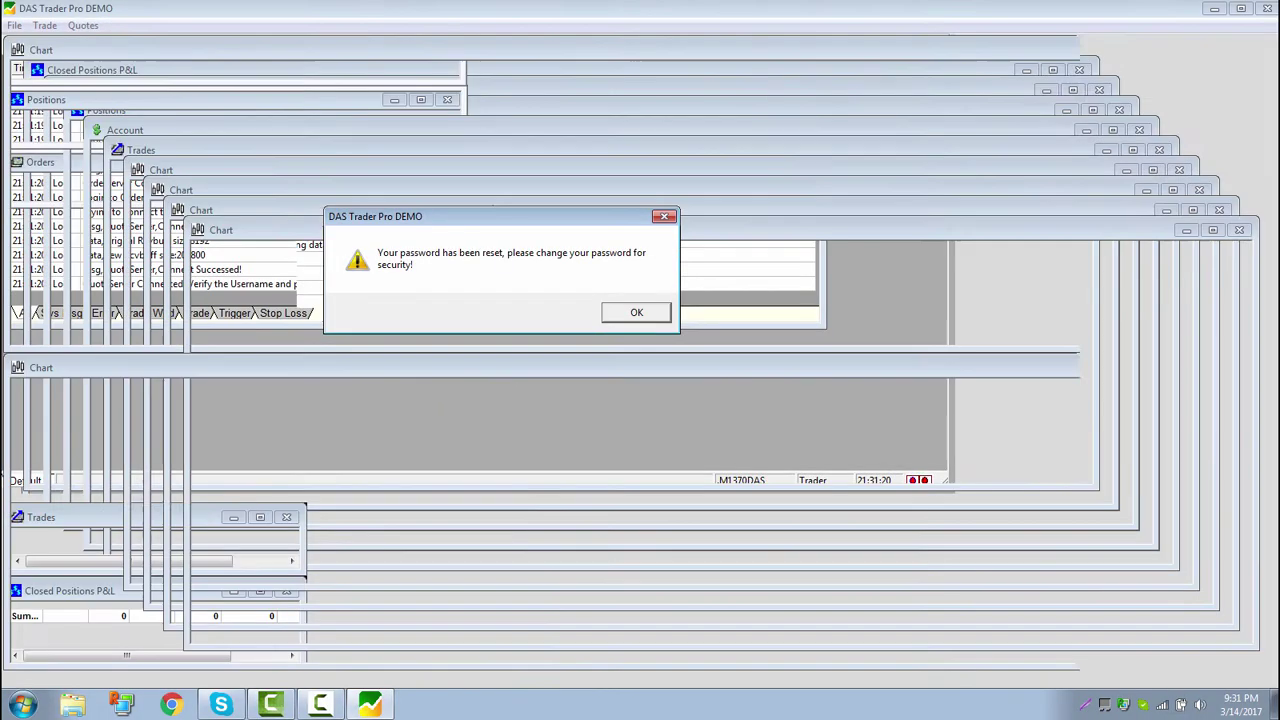
key(Return)
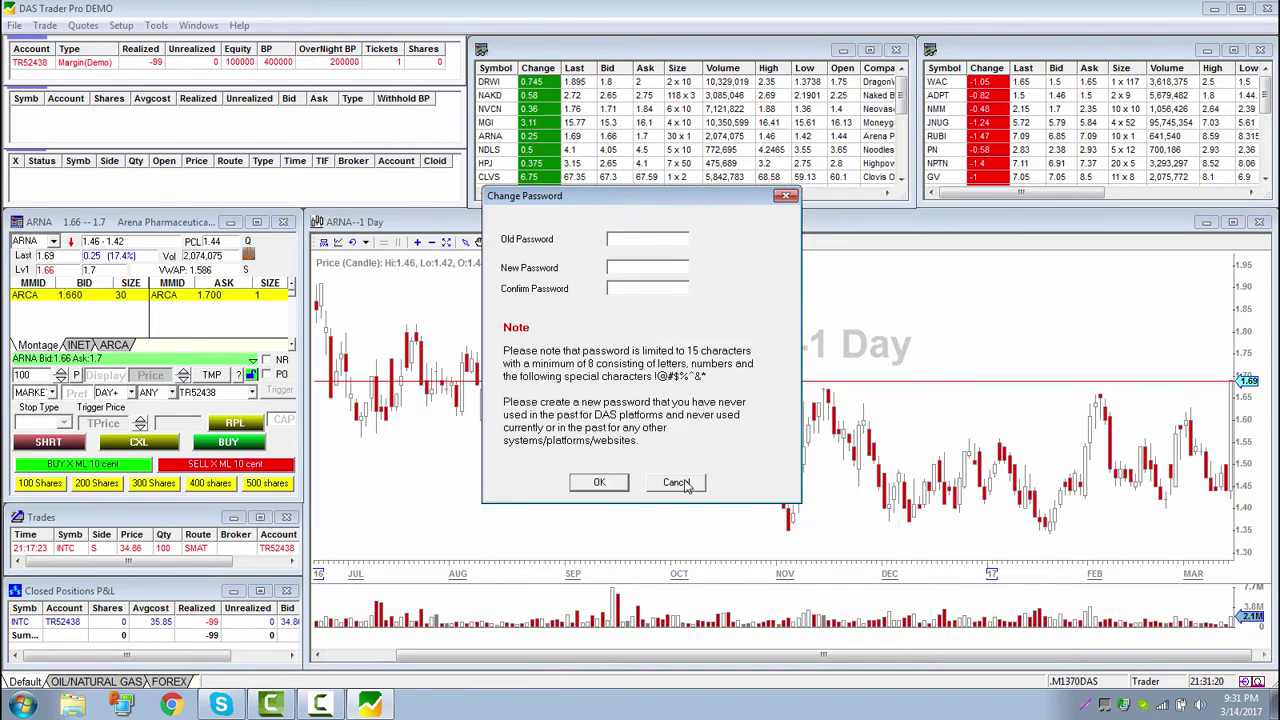
click(676, 482)
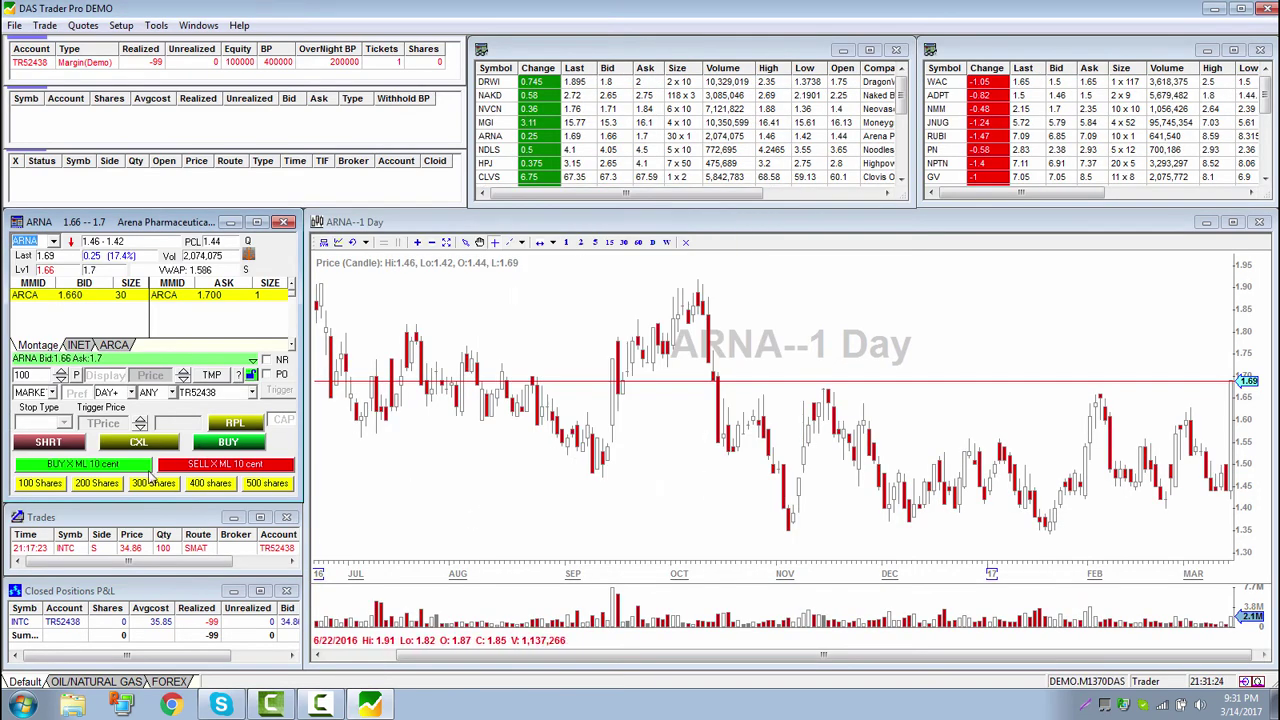
click(37, 484)
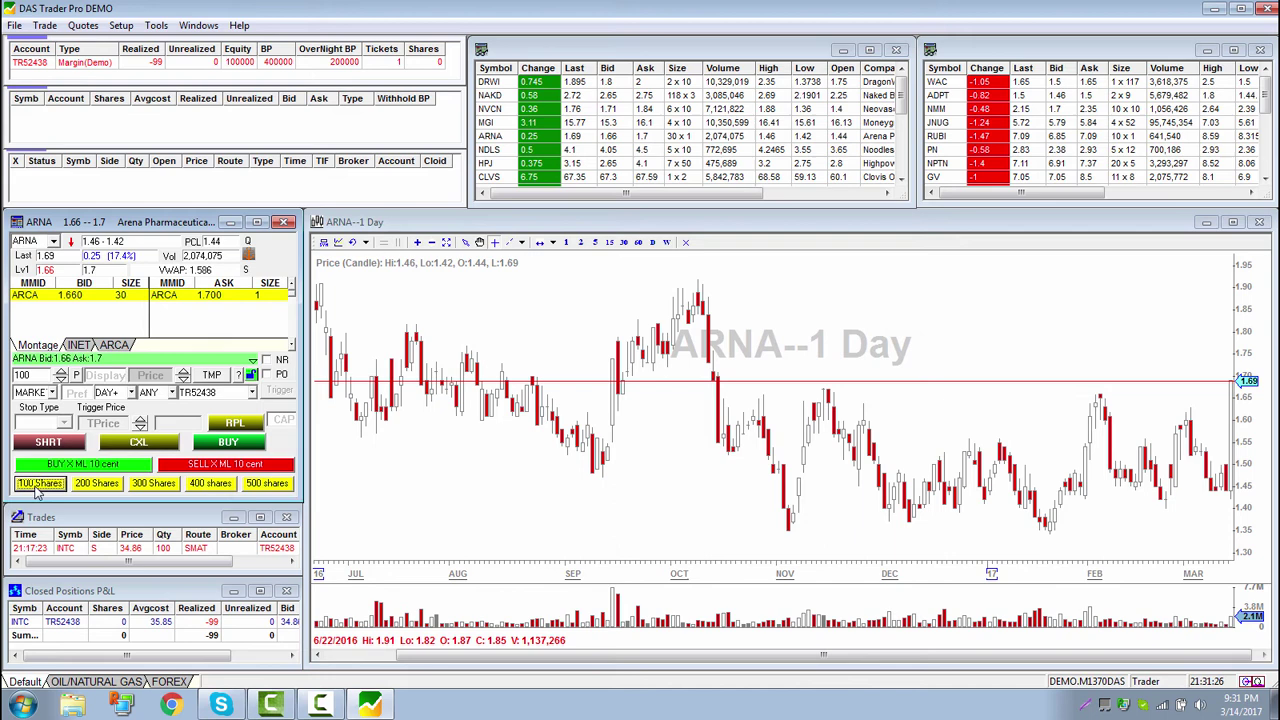
Try the 100, 200, 300, 400 and 500 share buttons on the order quantity field
double_click(28, 375)
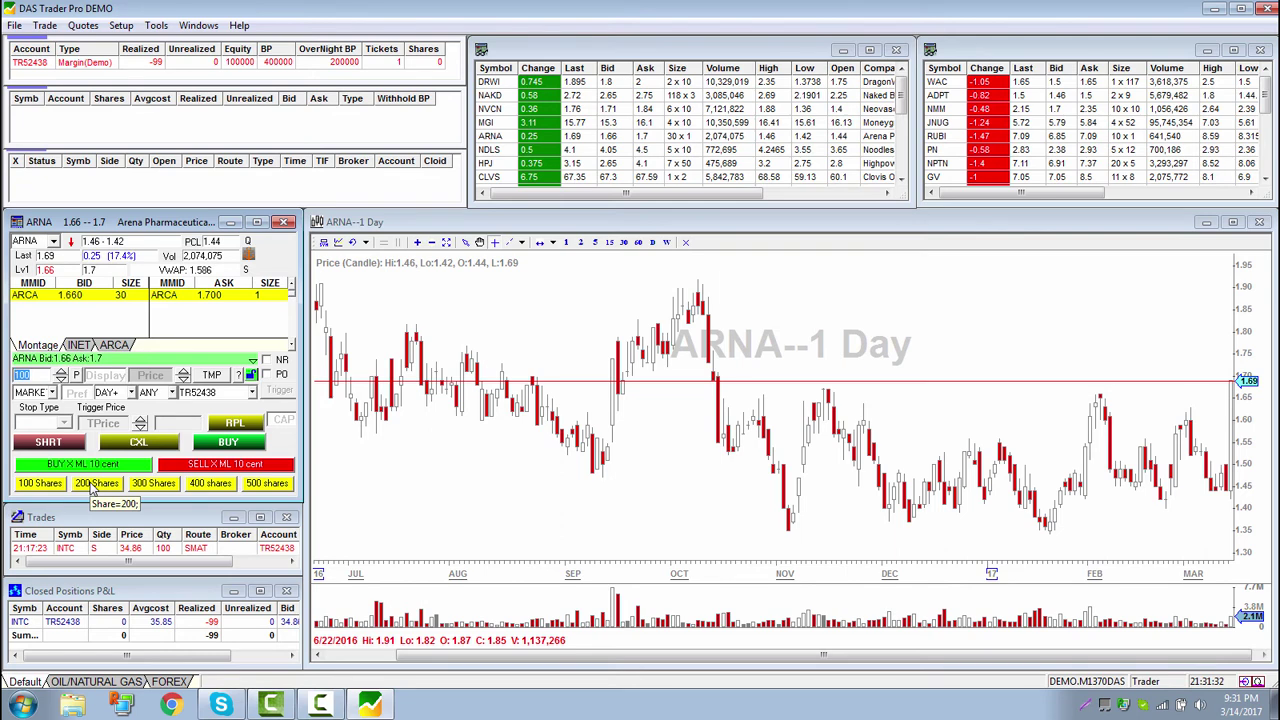
click(95, 484)
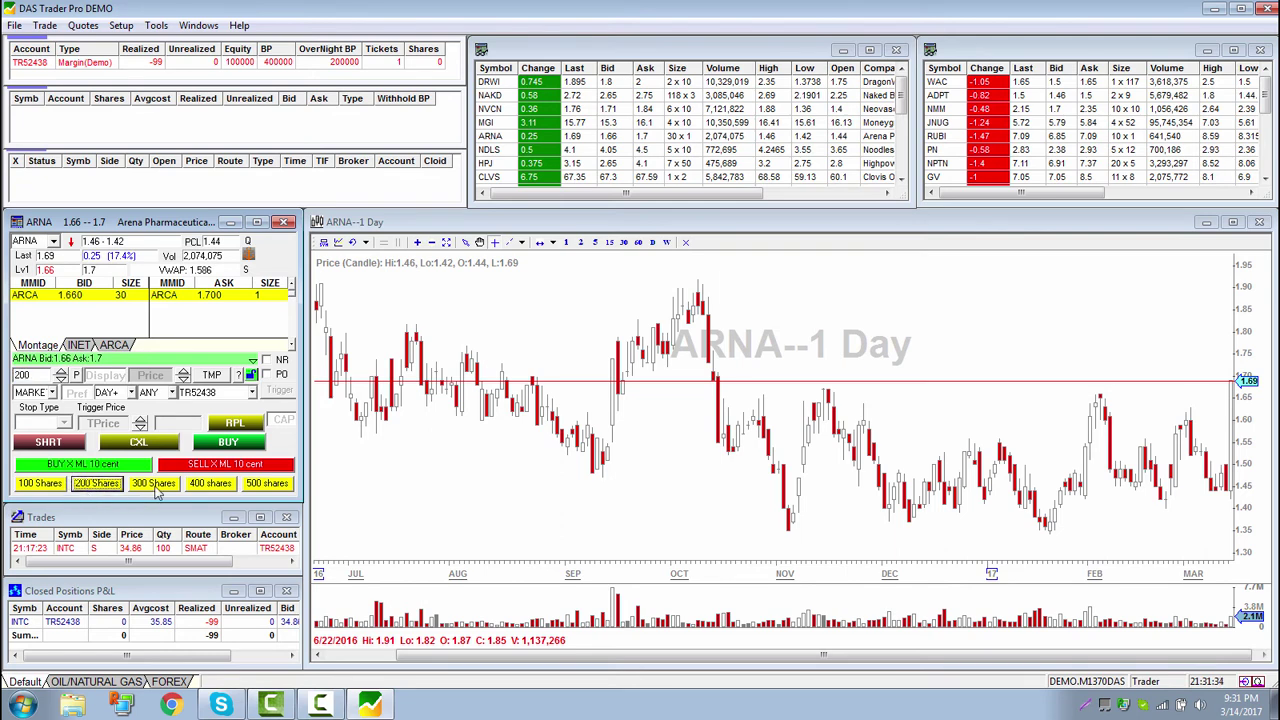
click(158, 486)
click(210, 486)
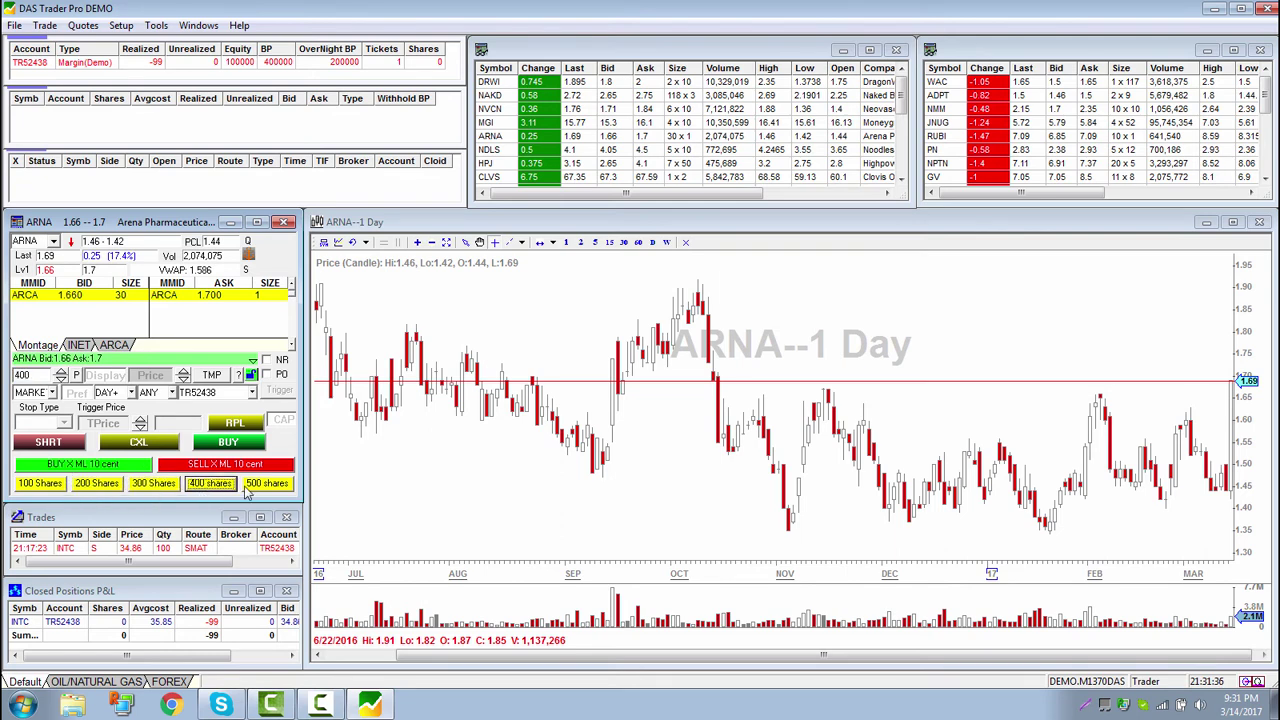
click(258, 486)
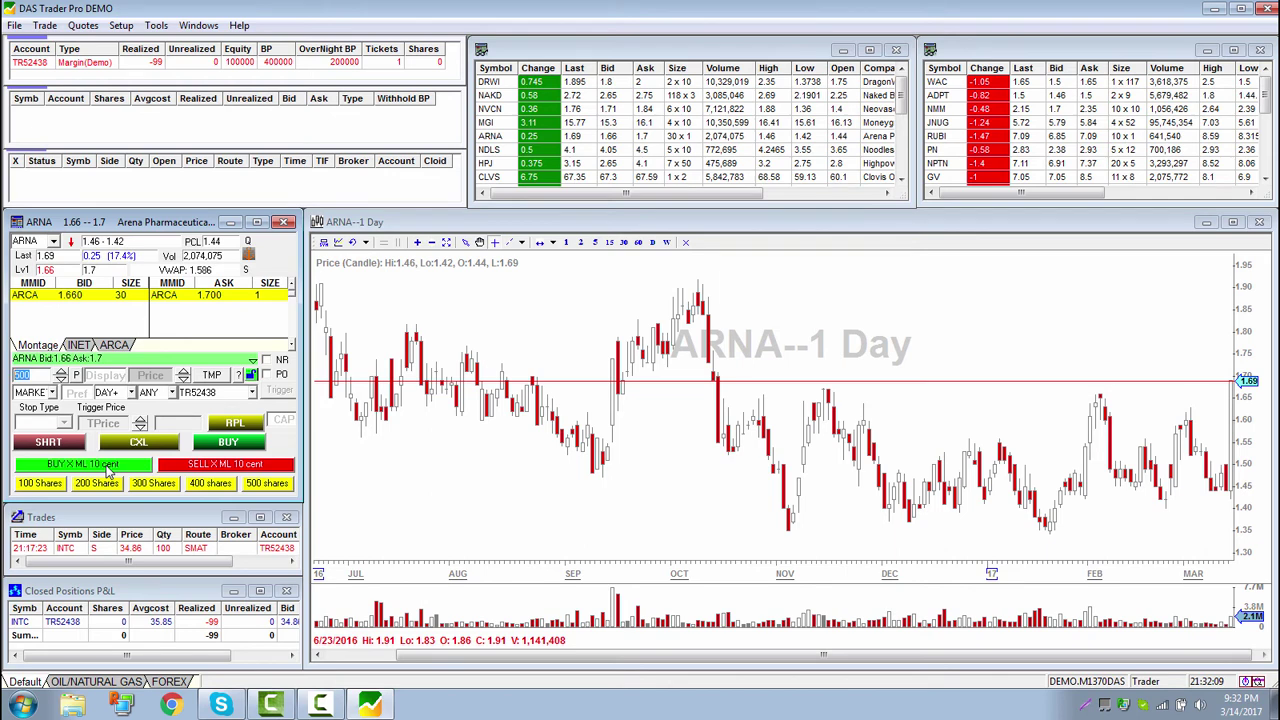
Buy 500 ARNA at a marketable limit, then set the size to 200, 100, 300 and 400
click(108, 466)
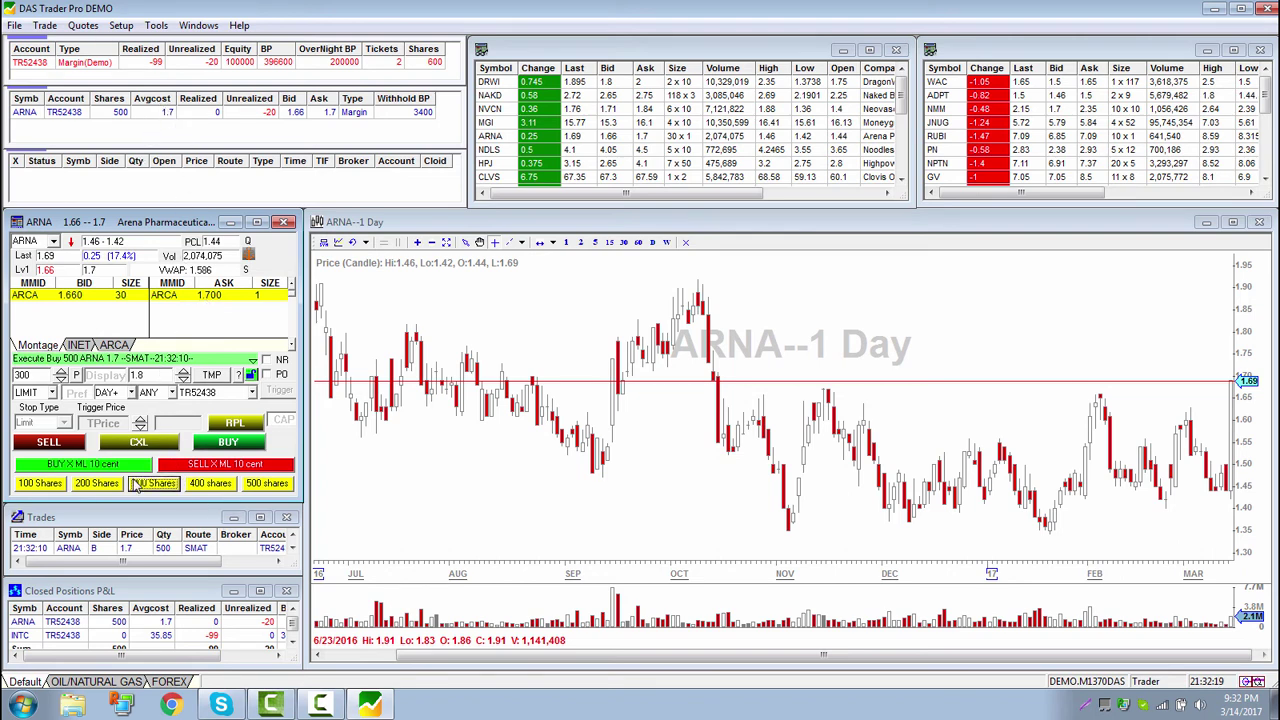
click(97, 484)
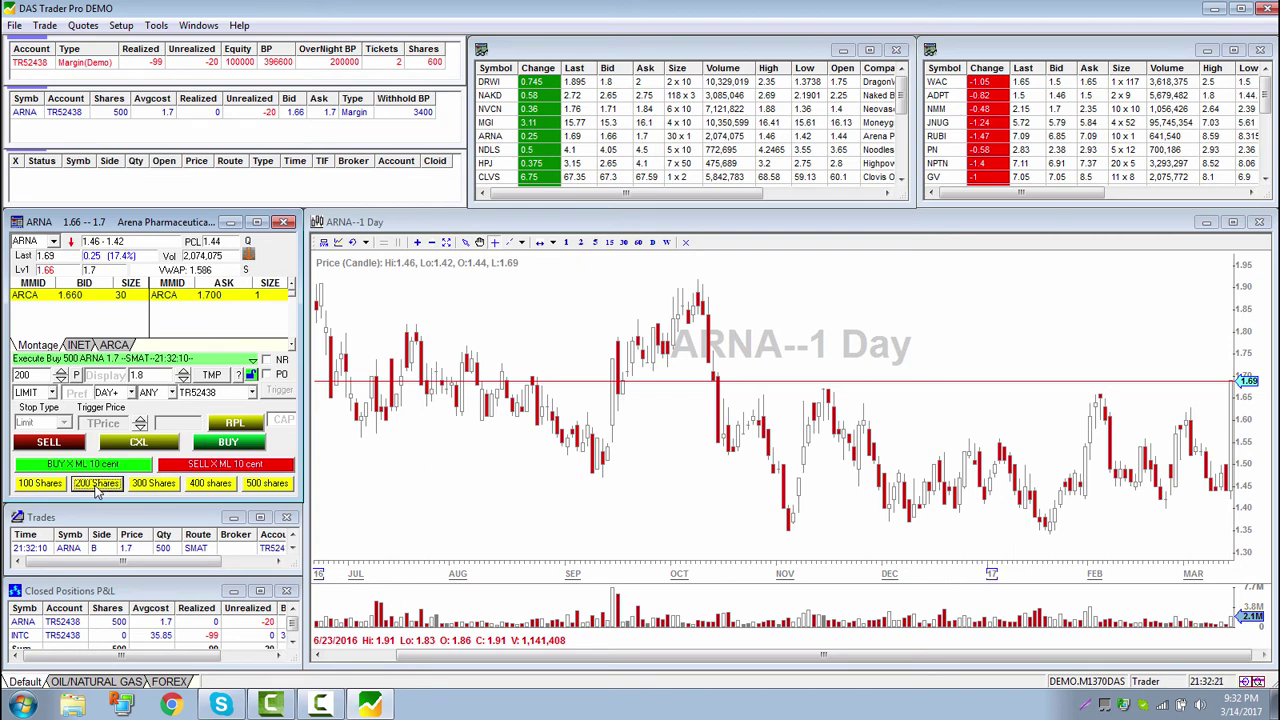
click(40, 484)
click(155, 485)
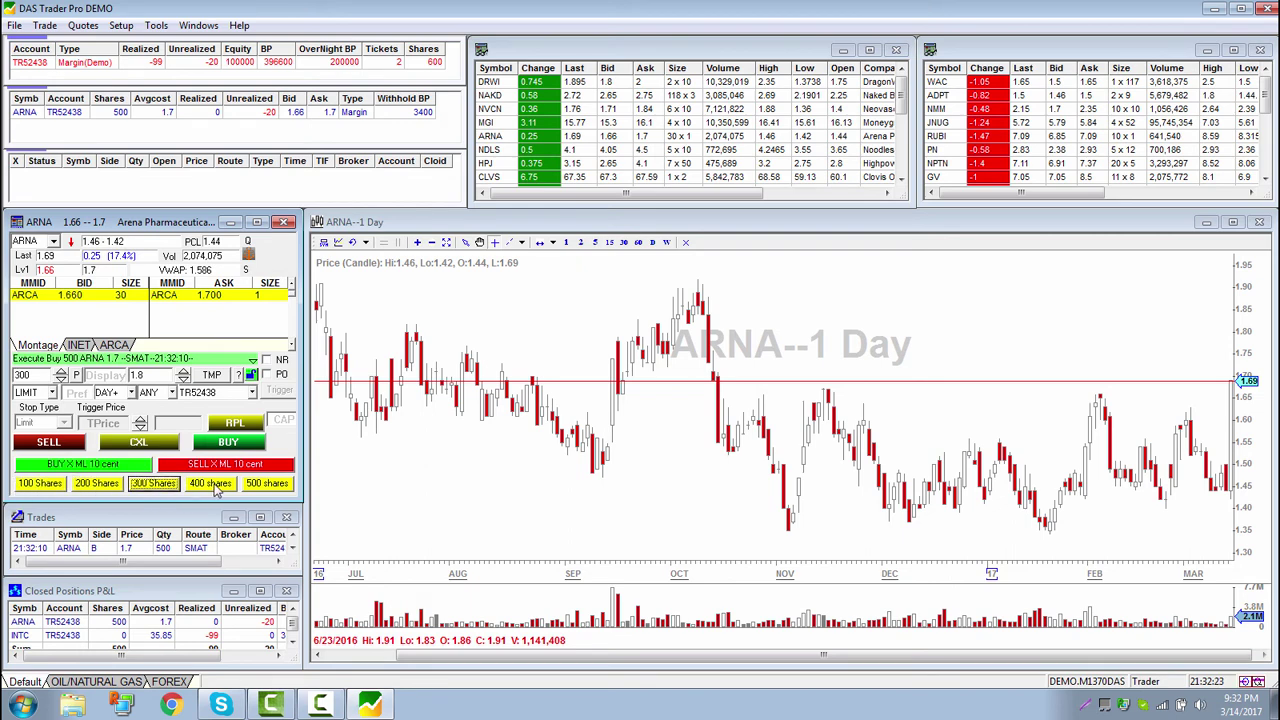
click(187, 485)
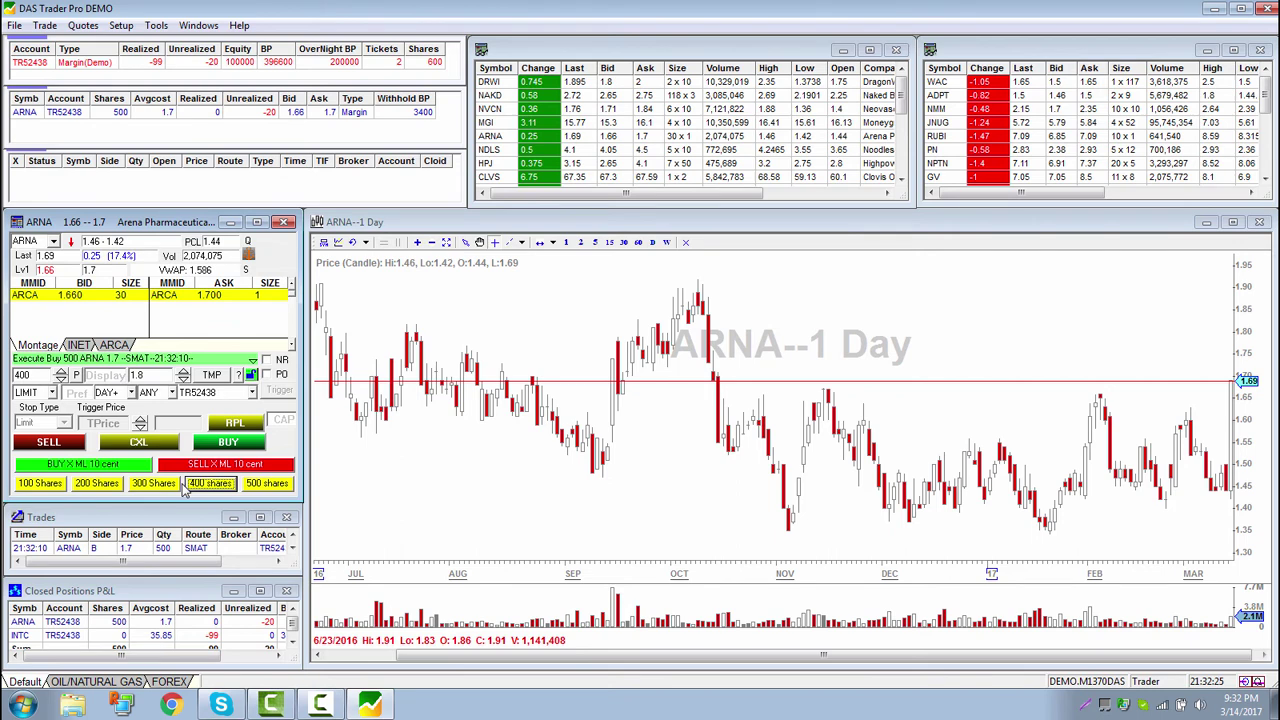
Add a new montage row of 2 buttons below the share-size buttons
right_click(184, 485)
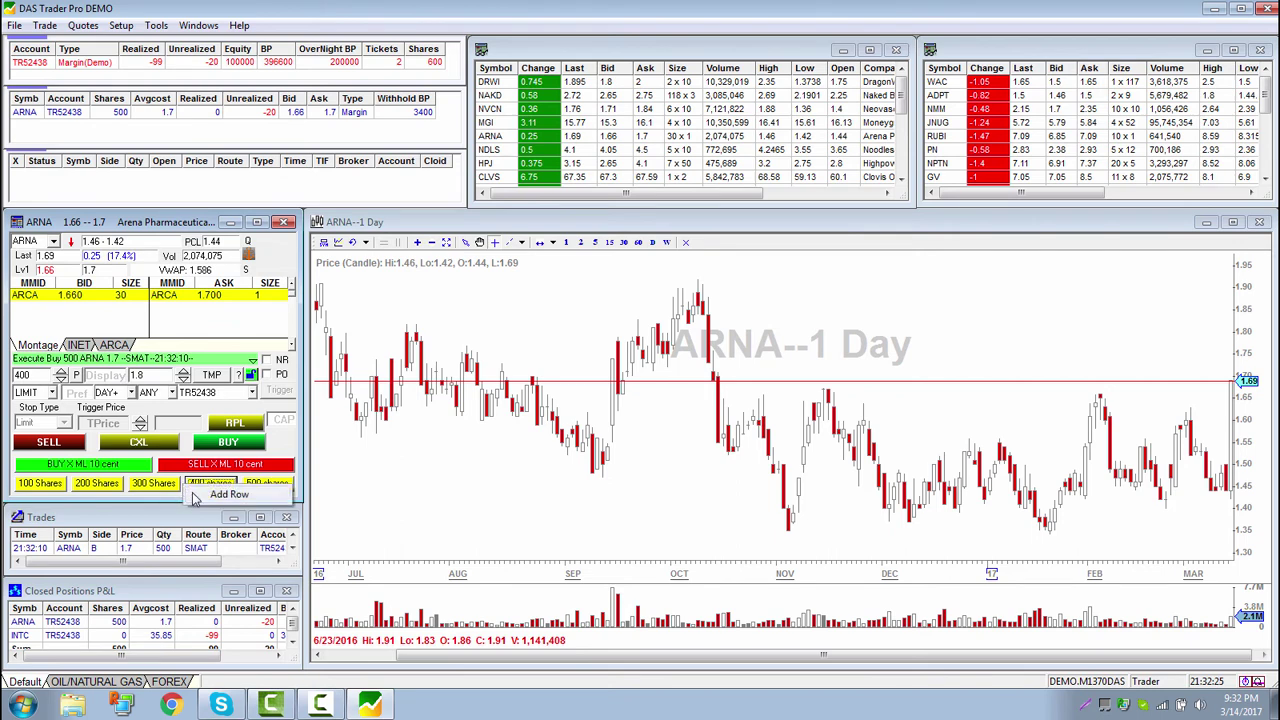
click(228, 494)
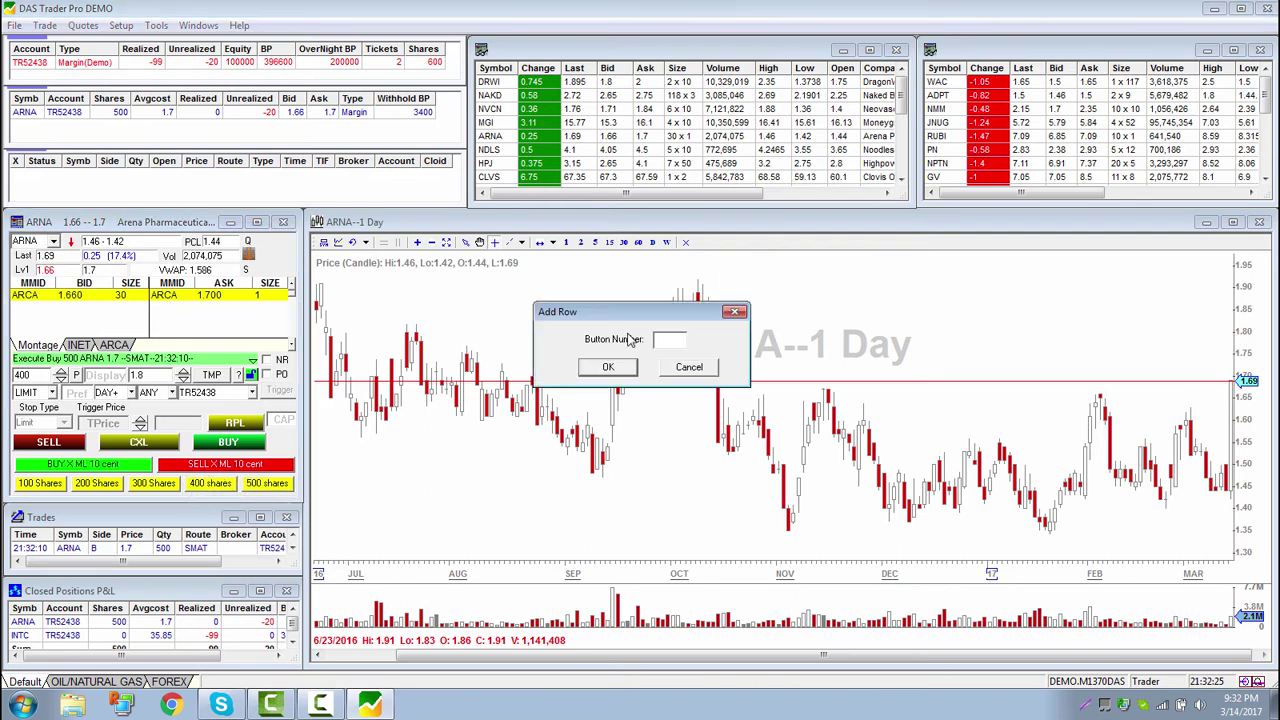
text(2)
click(609, 370)
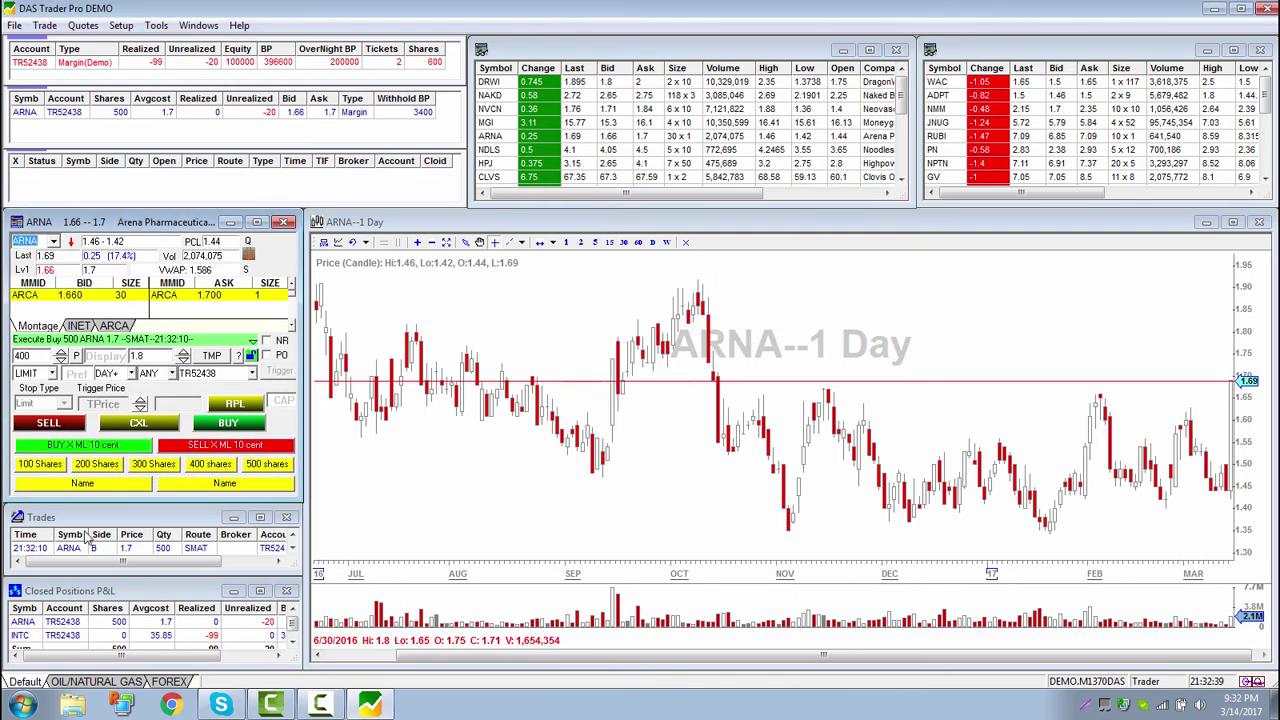
Open the Hot Key list from Setup and add a new hotkey item
click(120, 25)
click(150, 103)
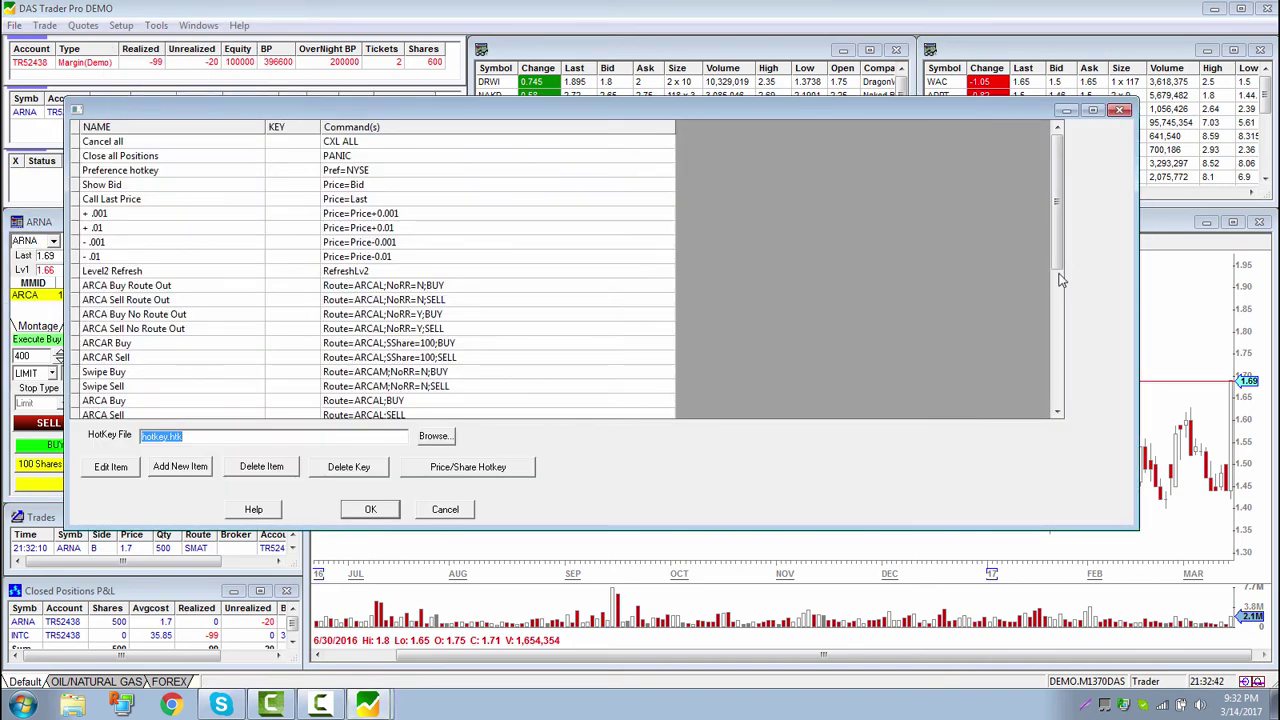
drag(1061, 248, 1061, 398)
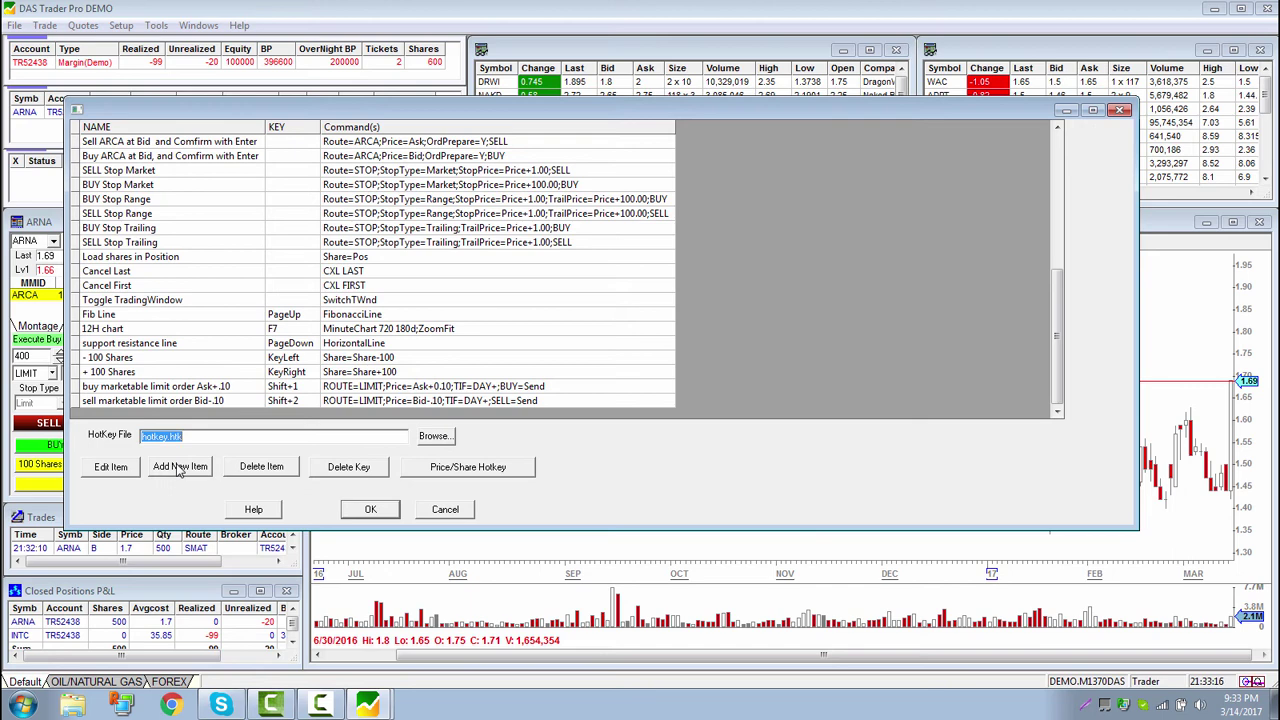
click(180, 467)
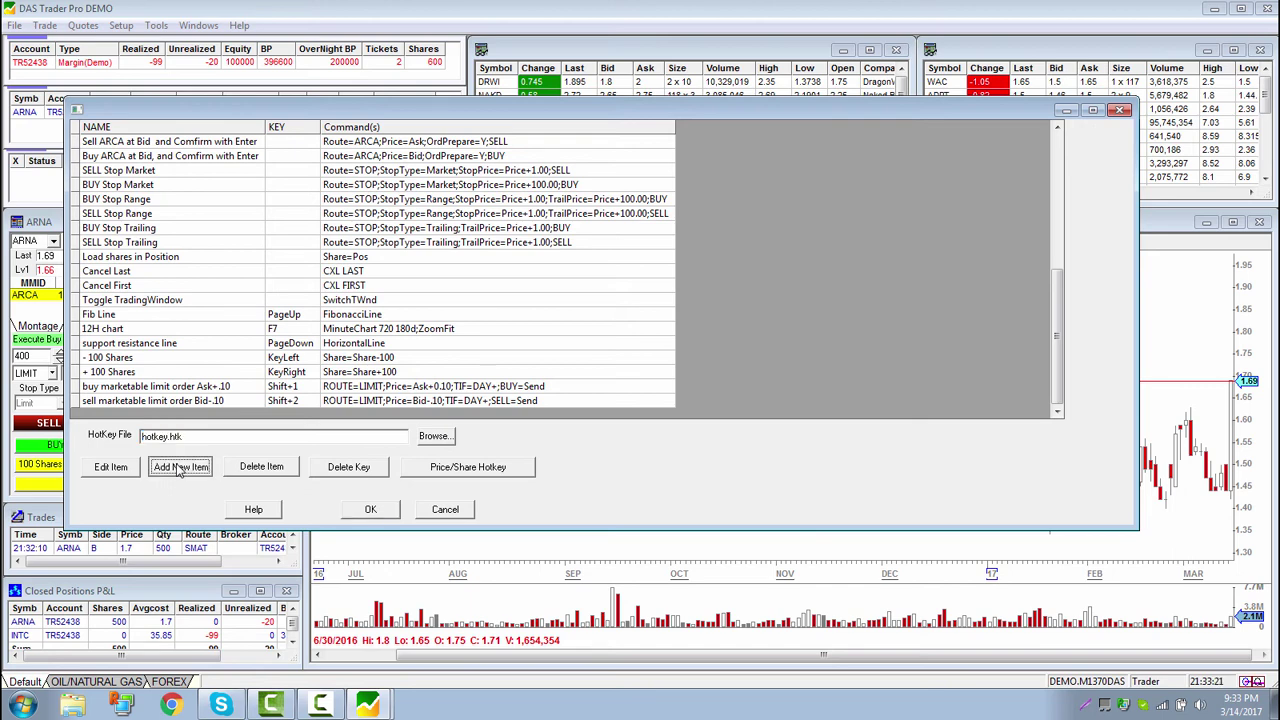
Configure a SELL DAY+ load-and-send STOP order with a trailing stop of .05
click(527, 188)
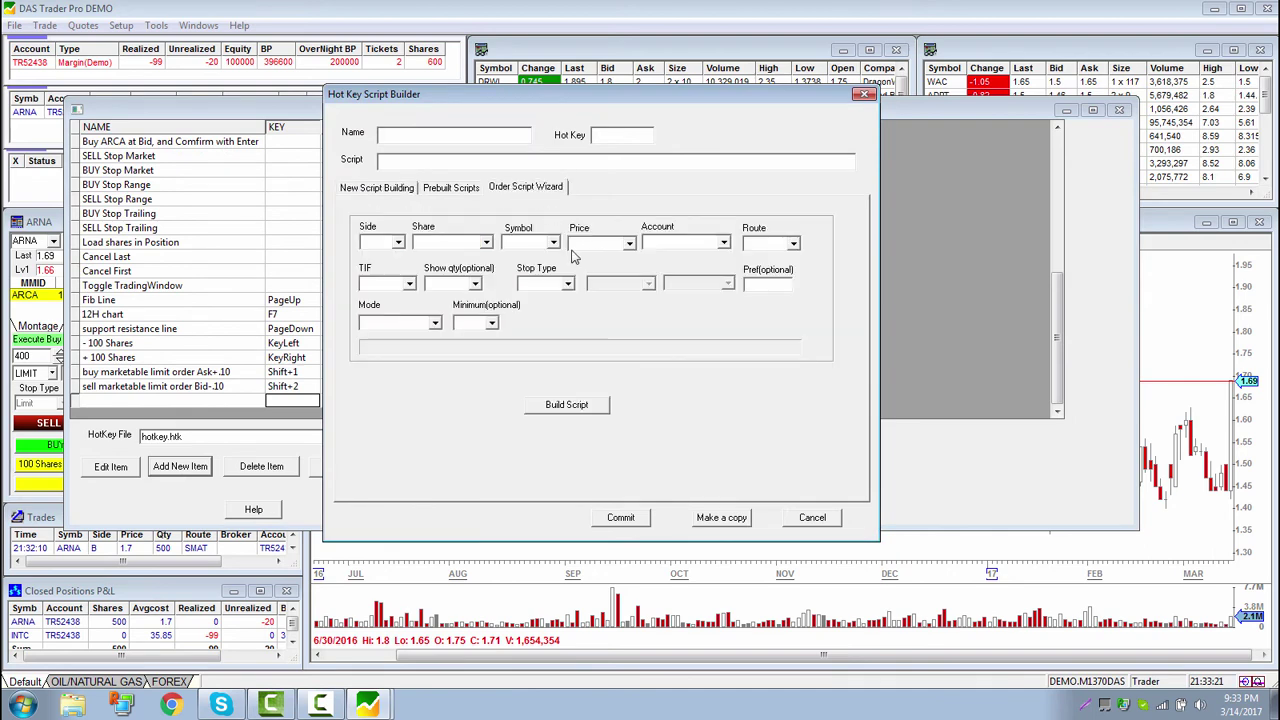
click(372, 266)
click(409, 284)
click(372, 298)
click(433, 323)
click(418, 348)
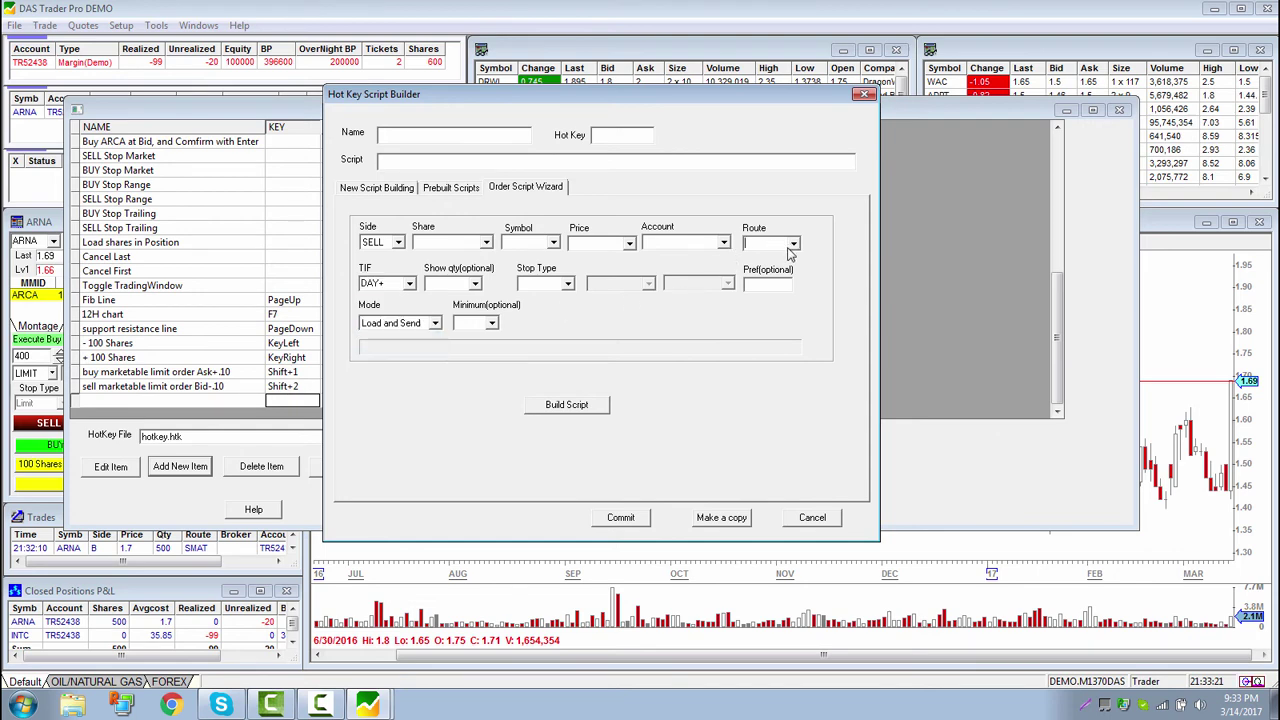
click(793, 243)
click(757, 279)
click(567, 283)
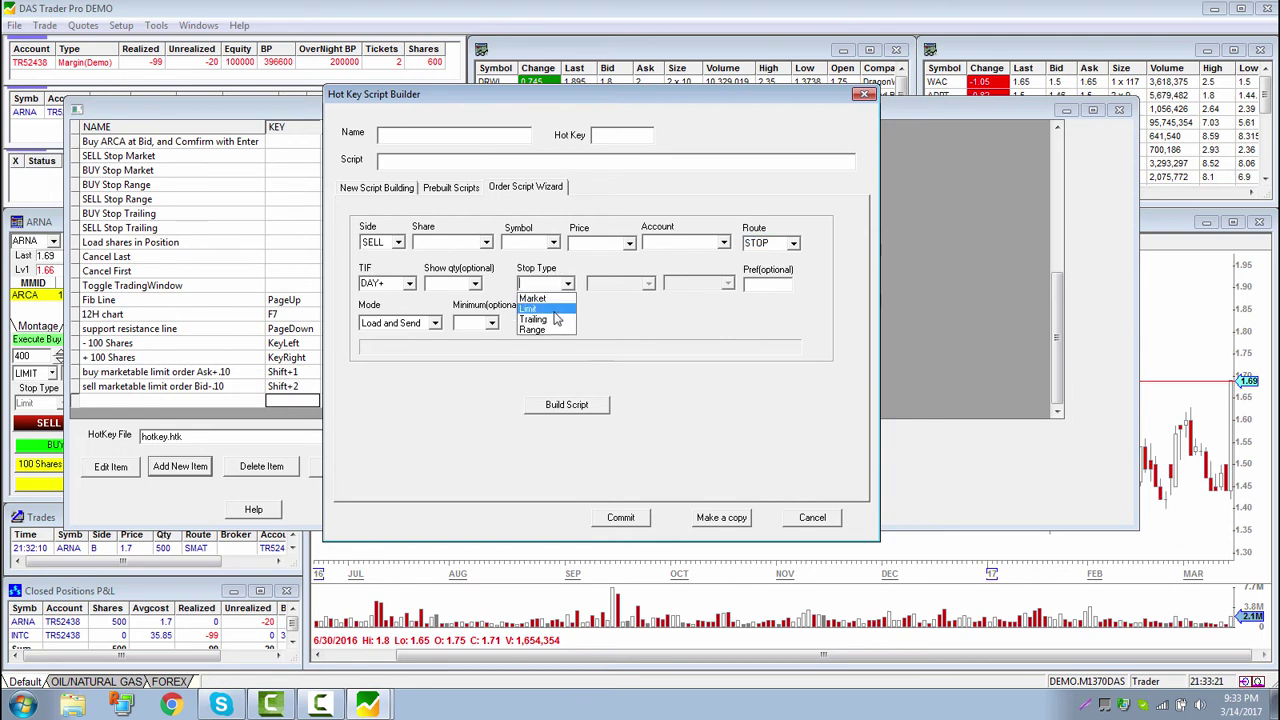
click(548, 320)
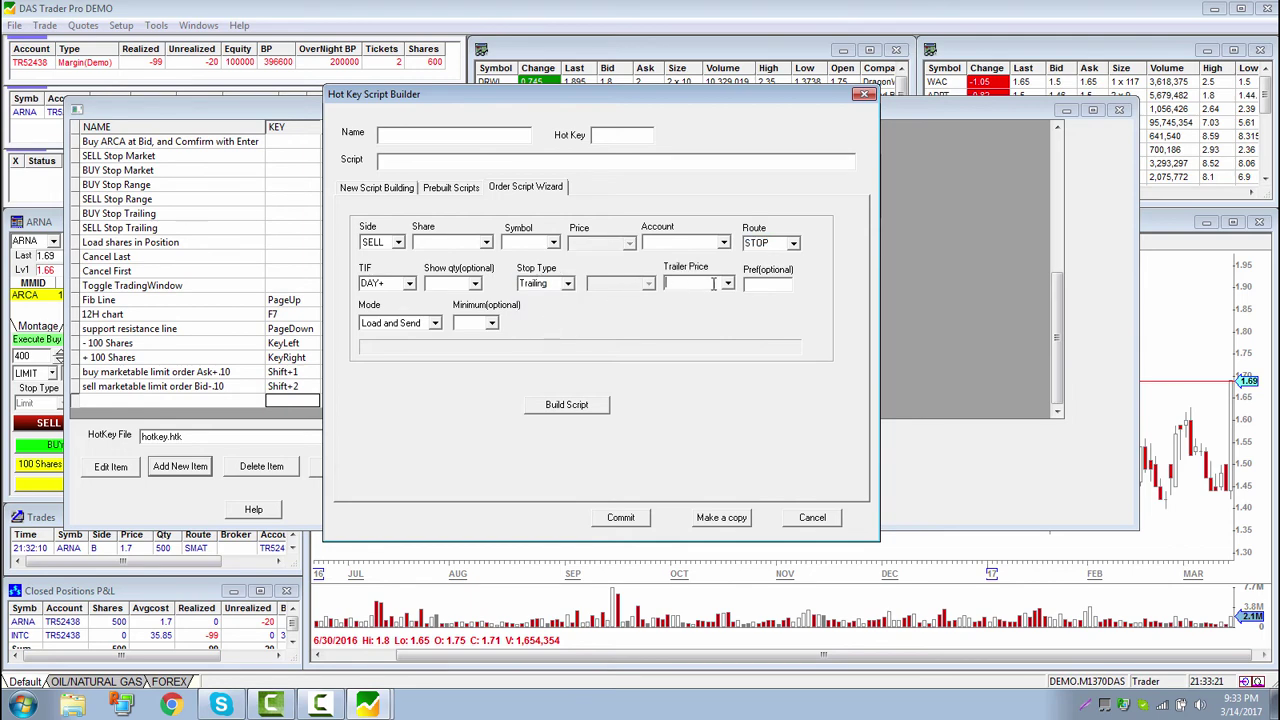
text(.05)
Name the hotkey '5 cents trailing' and build the script
click(457, 141)
text(5c)
key(BackSpace)
text(cents trailing)
click(537, 158)
drag(445, 131, 383, 131)
click(440, 160)
click(586, 406)
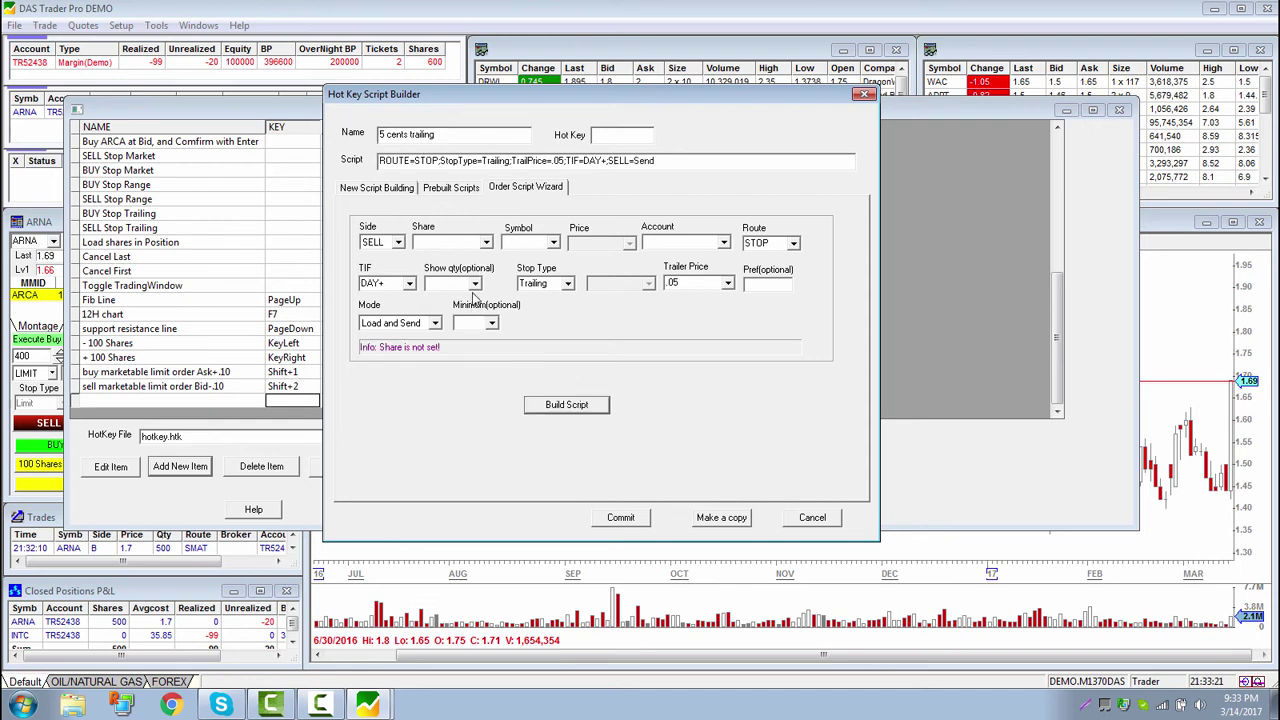
Set the share amount to Pos, rebuild and copy the script, then cancel the builder
click(470, 244)
click(485, 243)
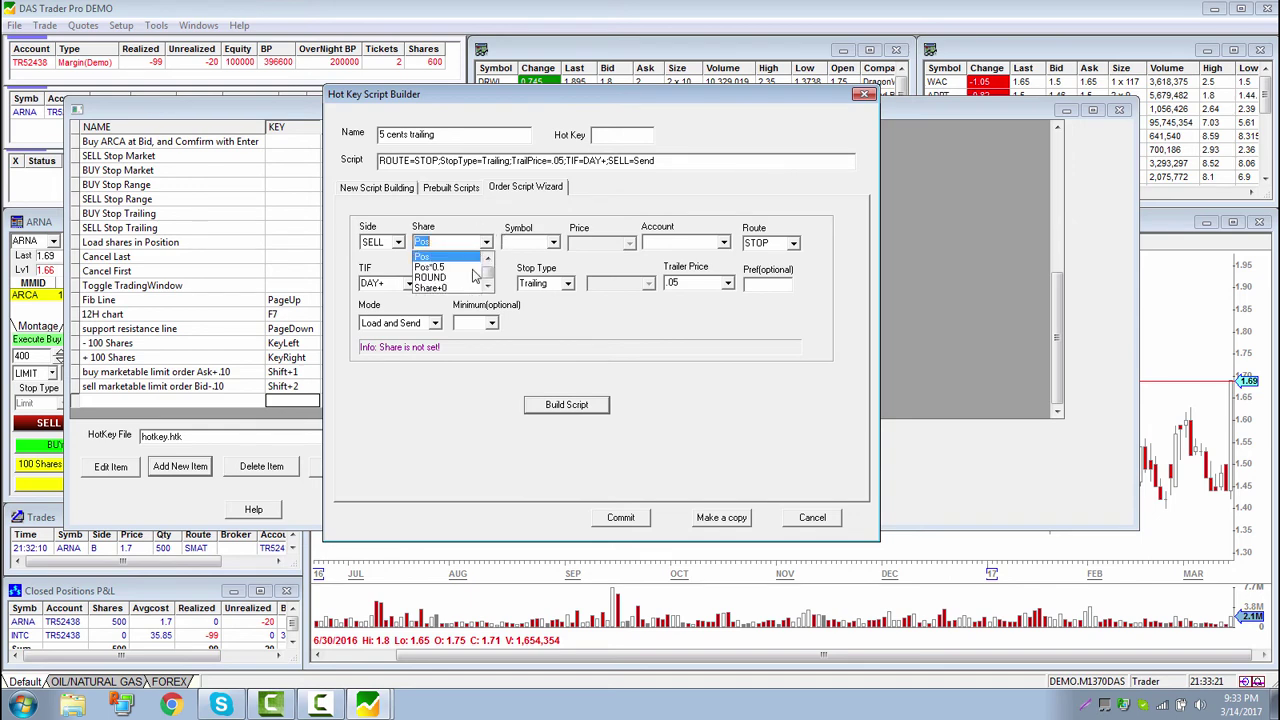
click(460, 258)
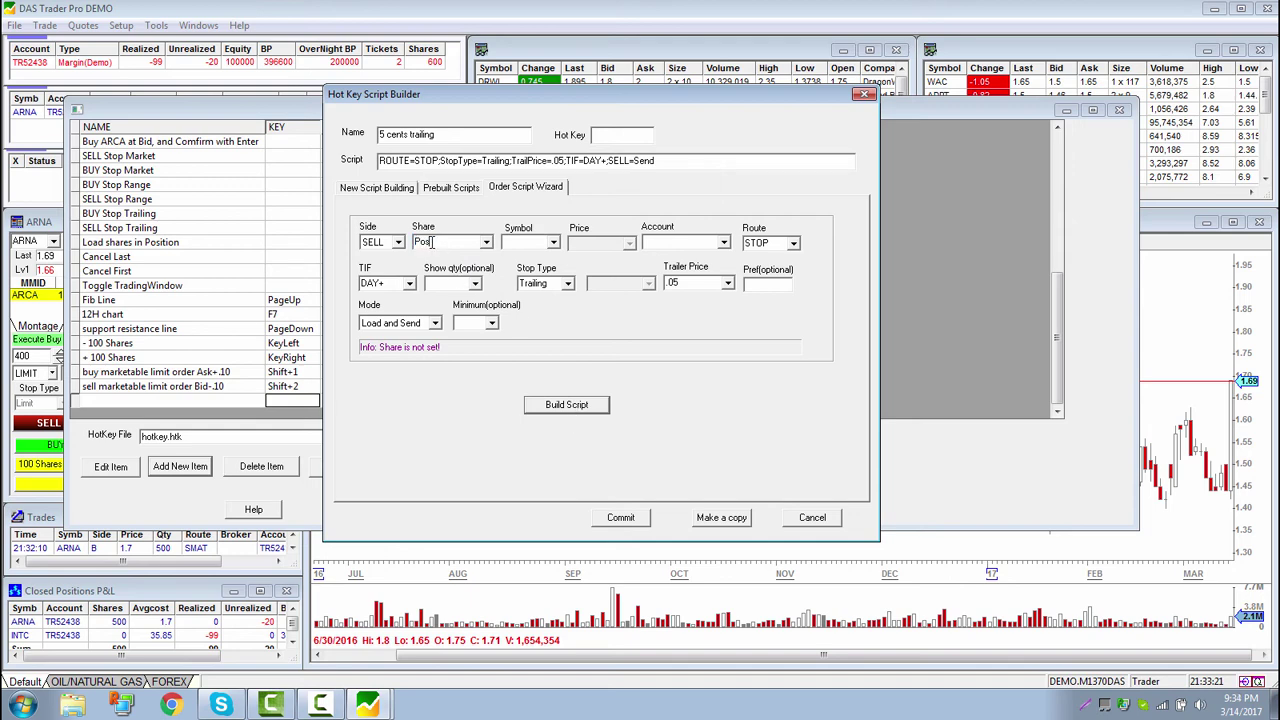
click(566, 404)
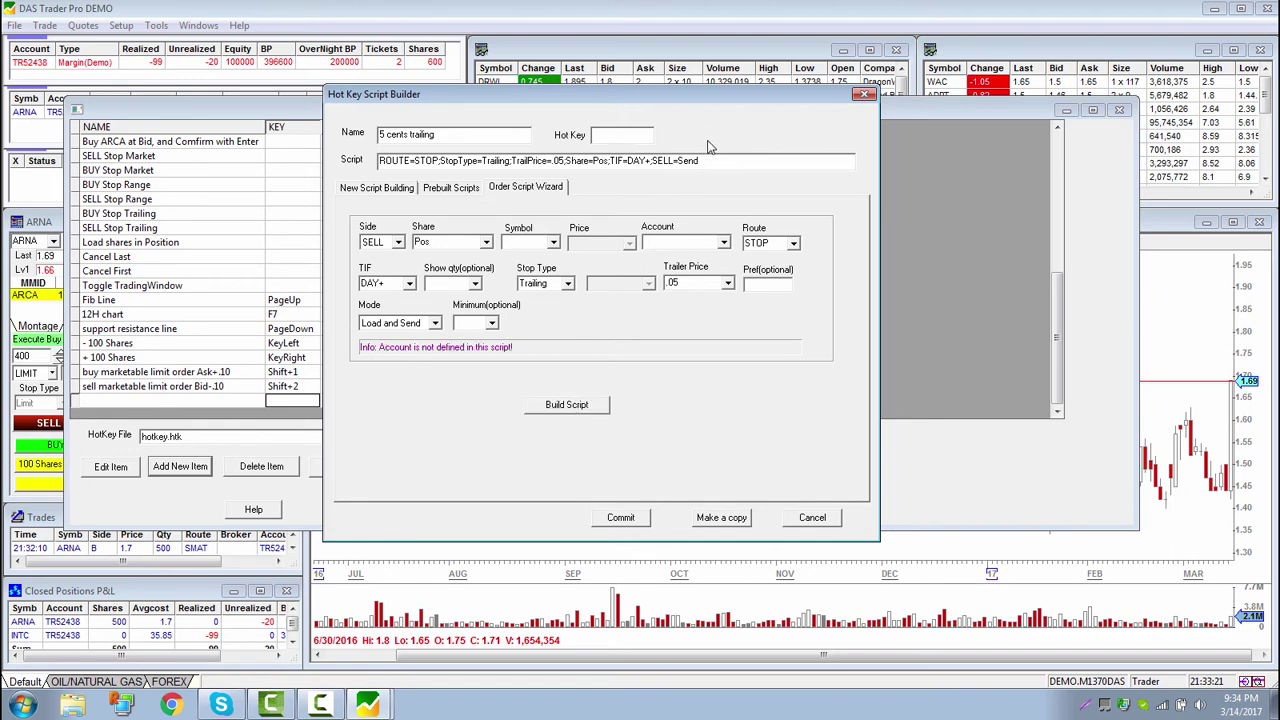
drag(720, 162, 85, 130)
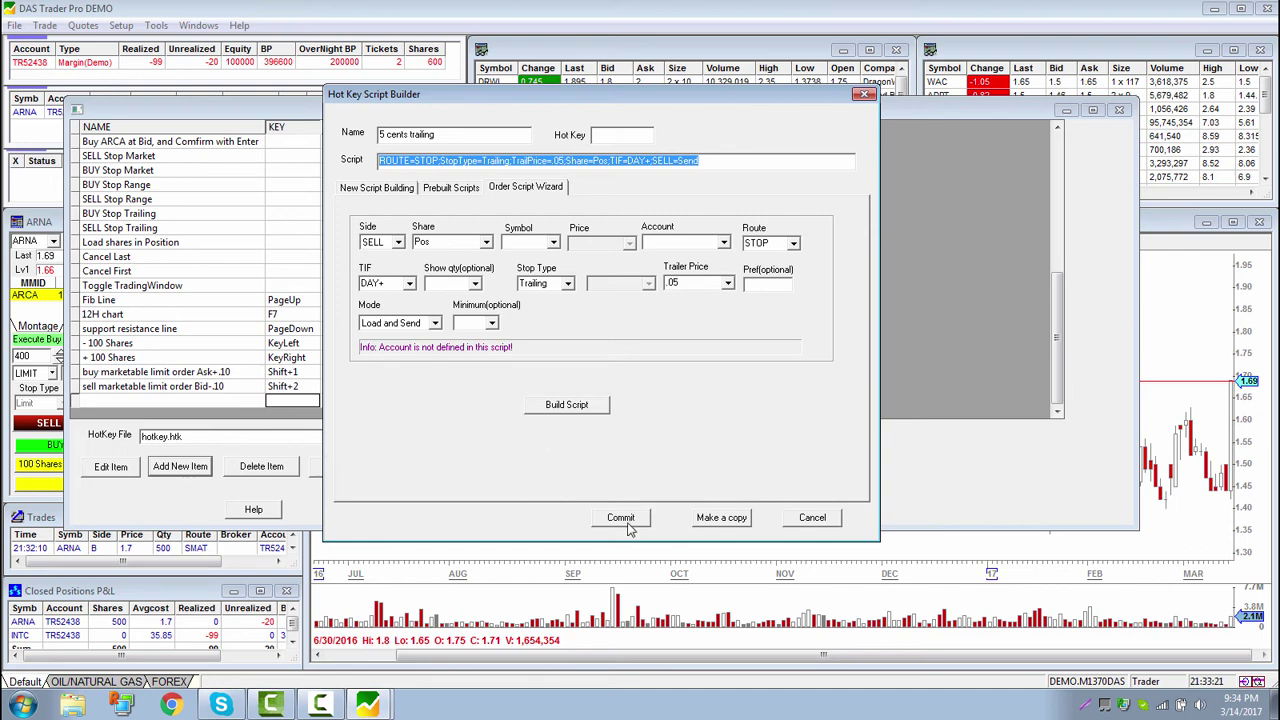
click(811, 517)
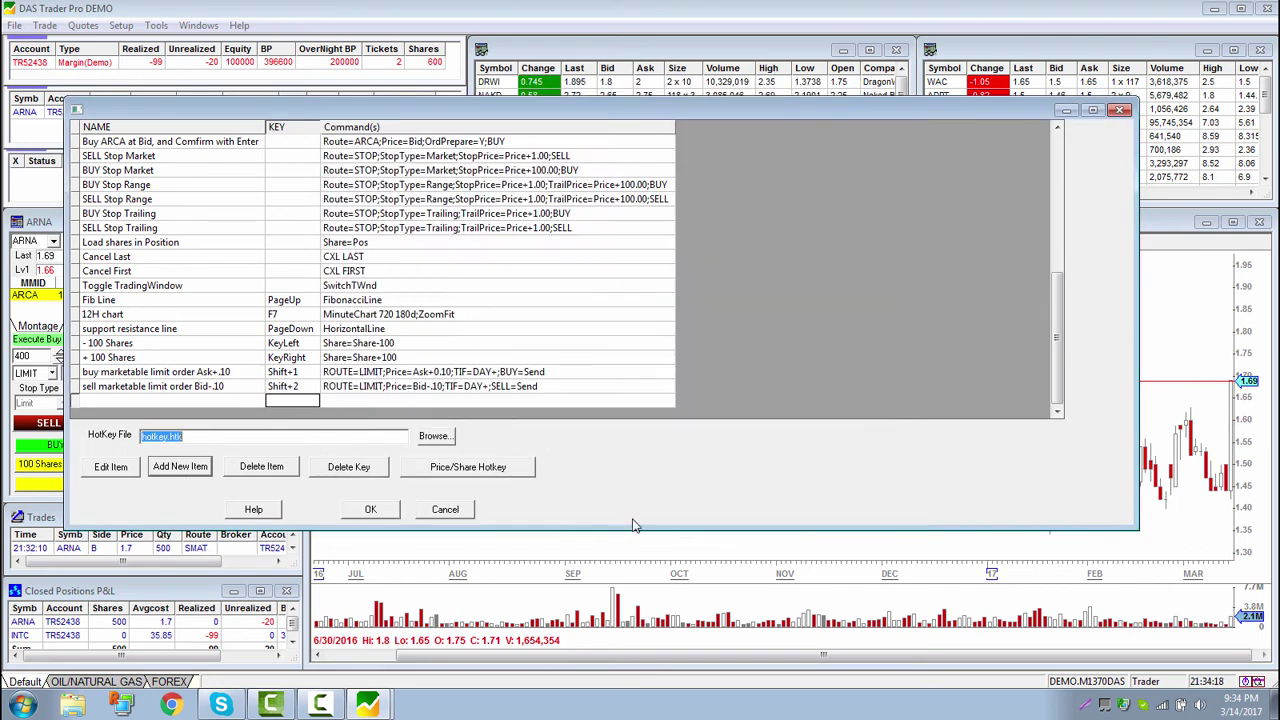
Name the first blank button 'Sell Trailing 5 cents' and give it the pasted trailing sell script
click(449, 513)
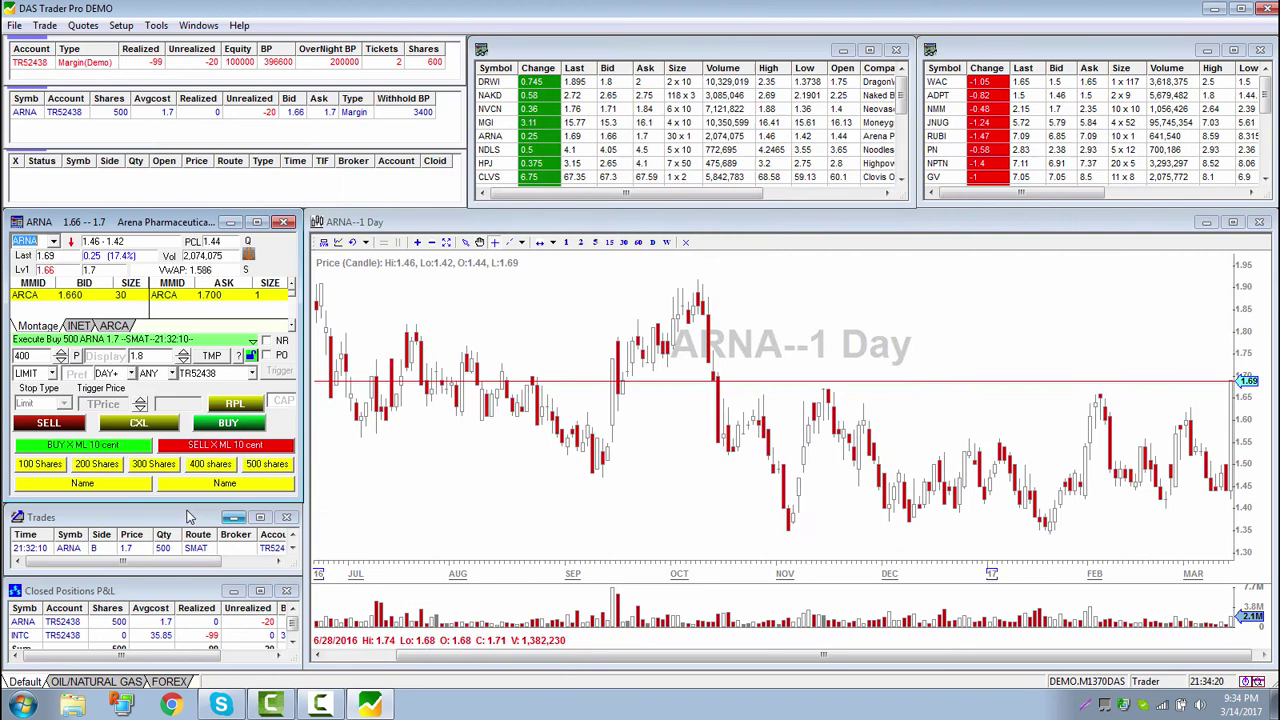
right_click(127, 487)
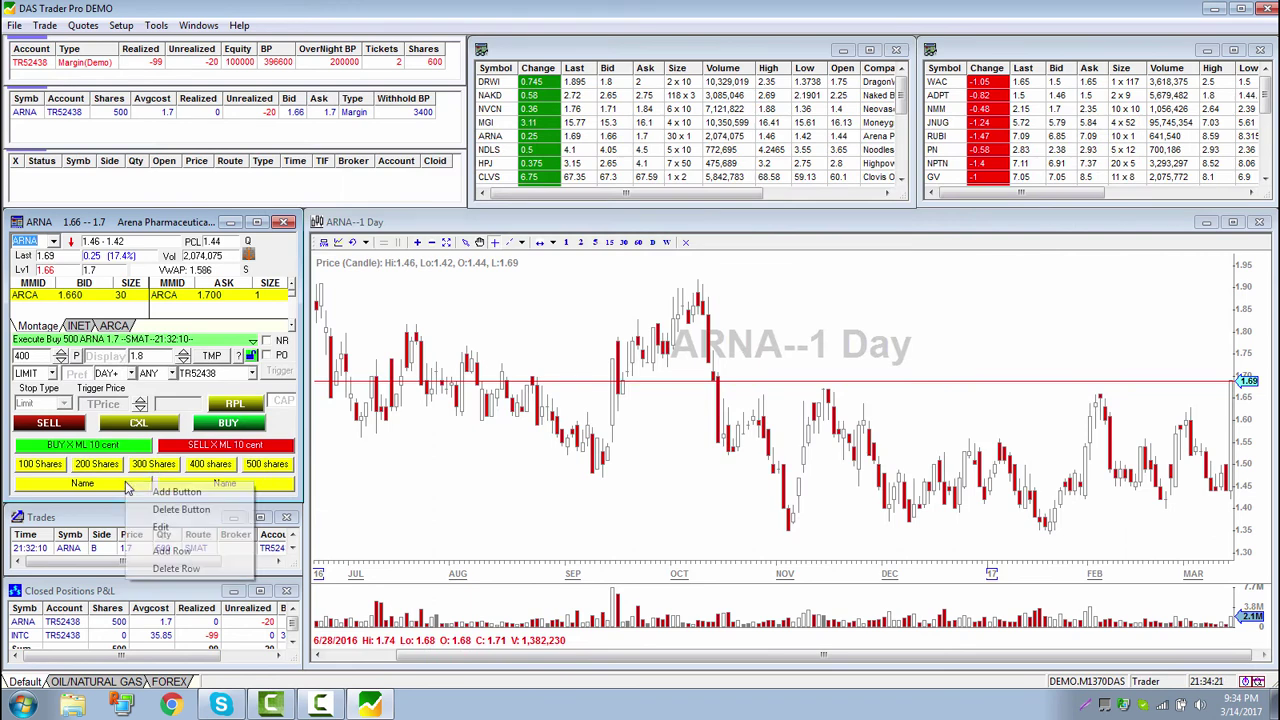
click(160, 527)
text(Se)
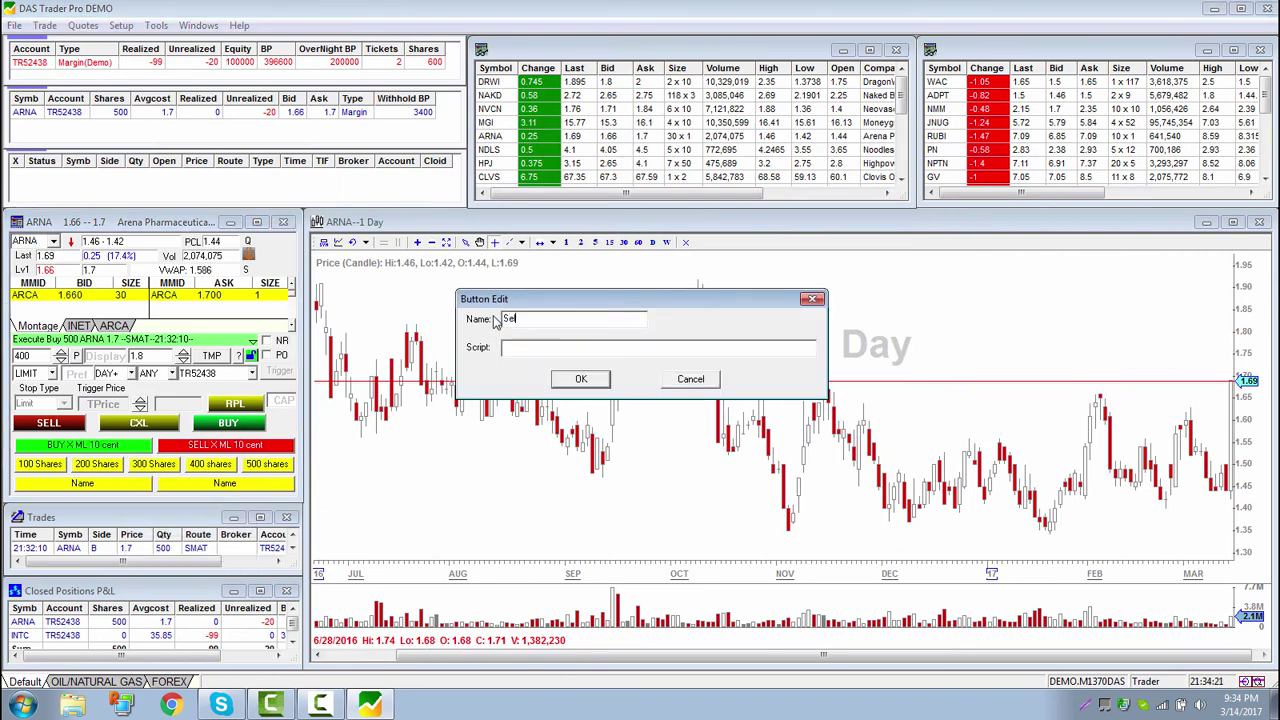
text(ll Trialailing)
key(BackSpace)
key(BackSpace)
text(5 cents)
key(ctrl+v)
click(578, 379)
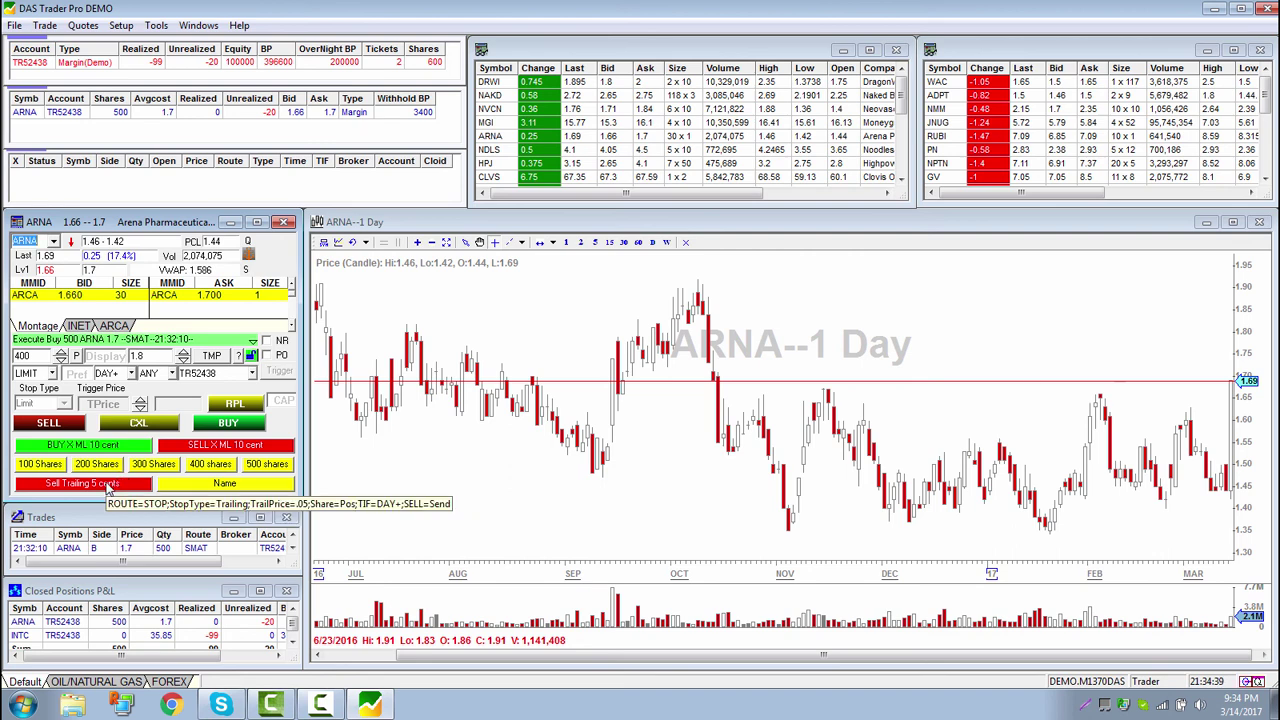
Select the ARNA position and send a 500-share 0.05 trailing sell with the new button
click(57, 113)
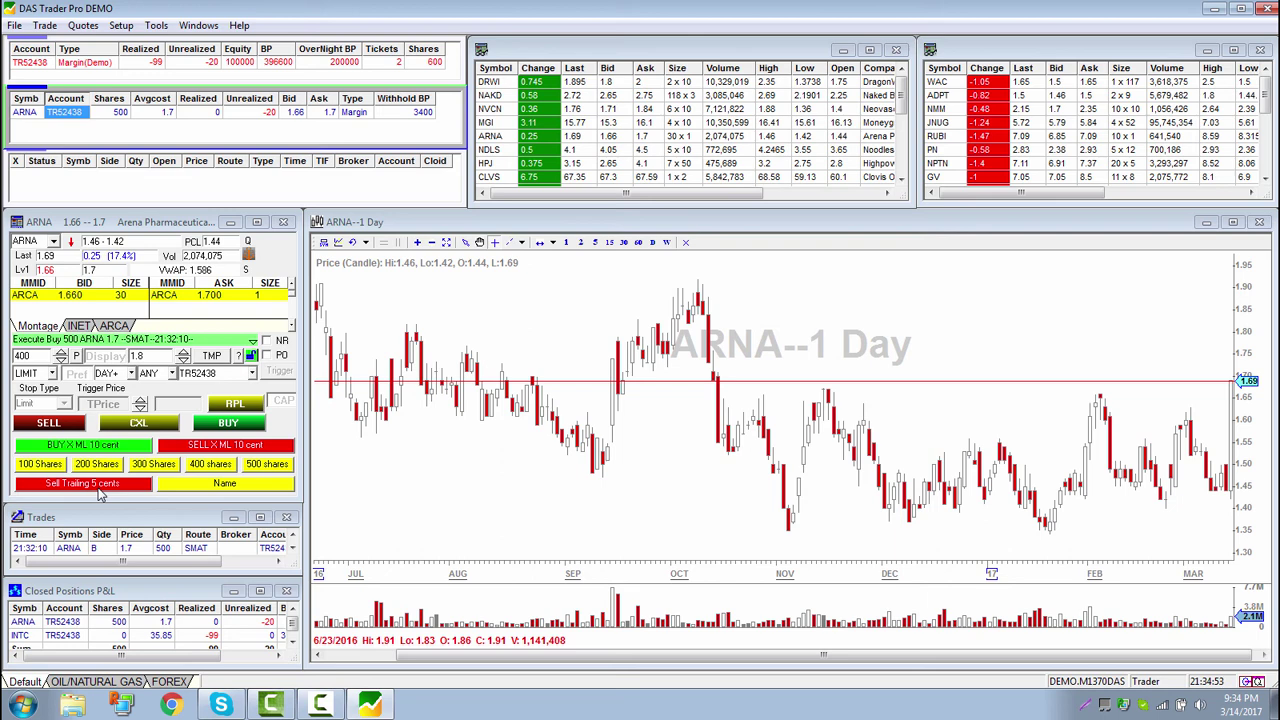
click(99, 490)
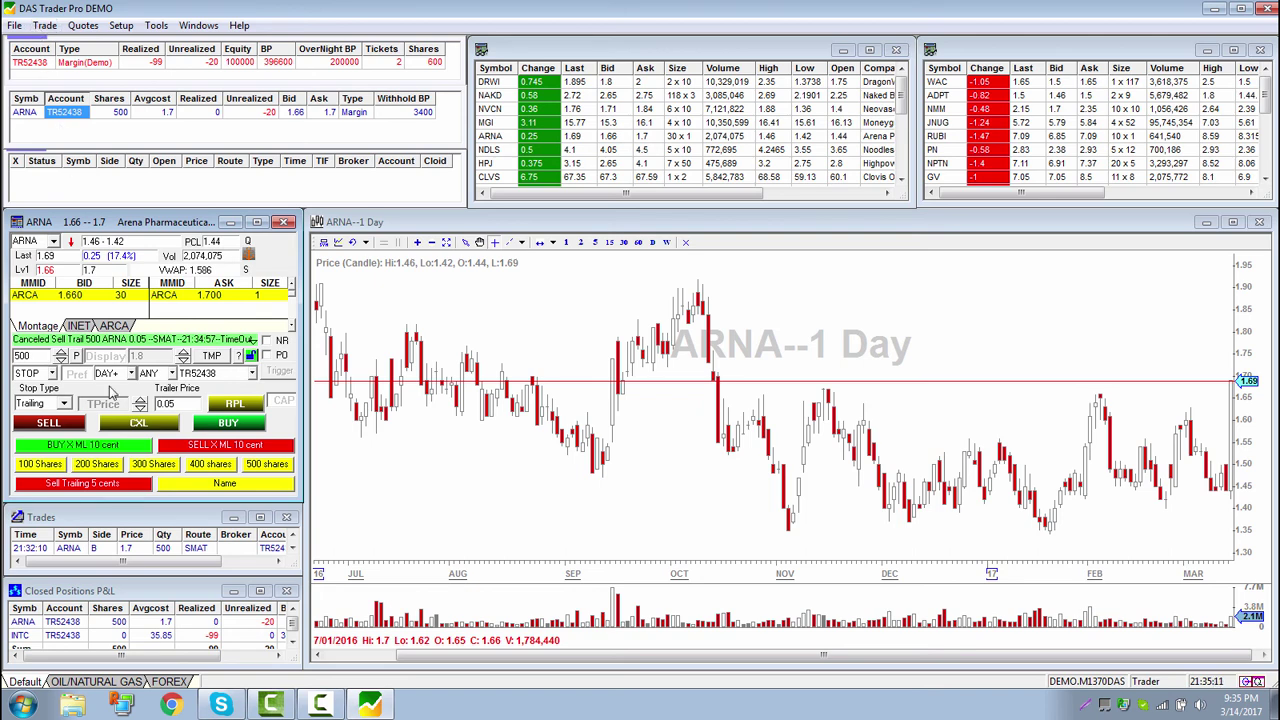
Name the other blank button 'Buy to cover 5' and paste the trailing sell script in
right_click(197, 487)
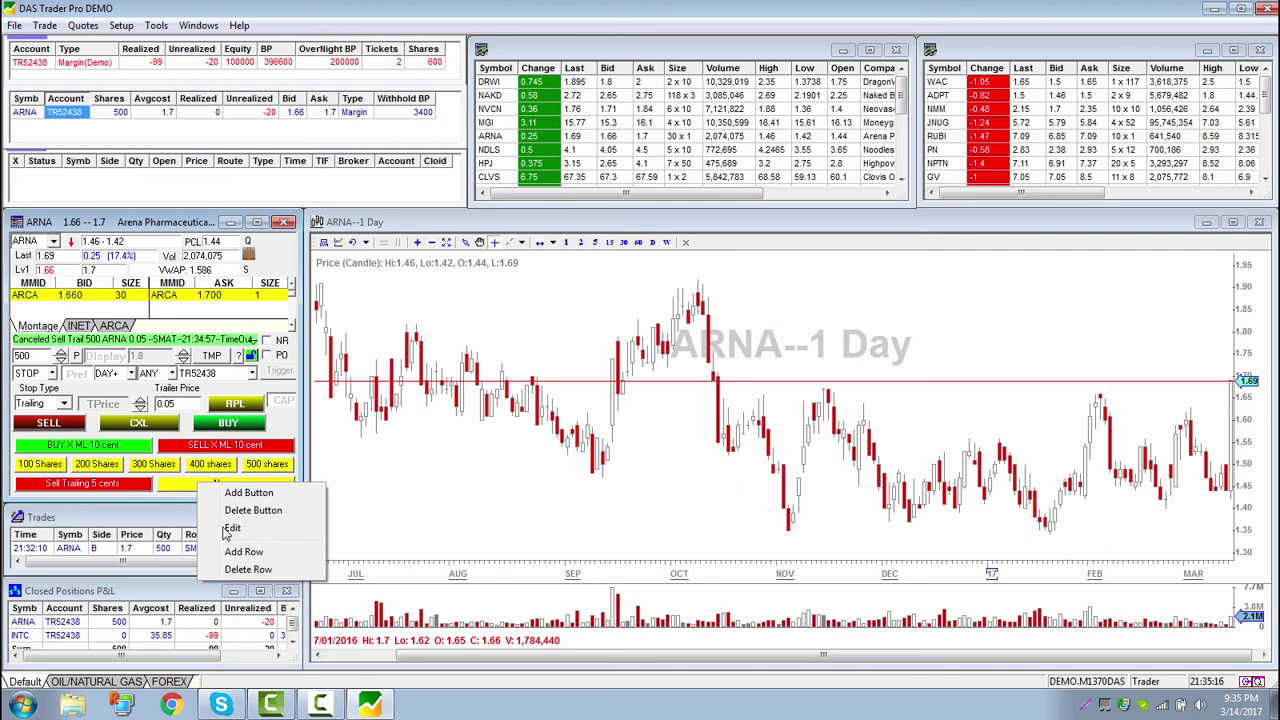
click(232, 527)
text(Bu)
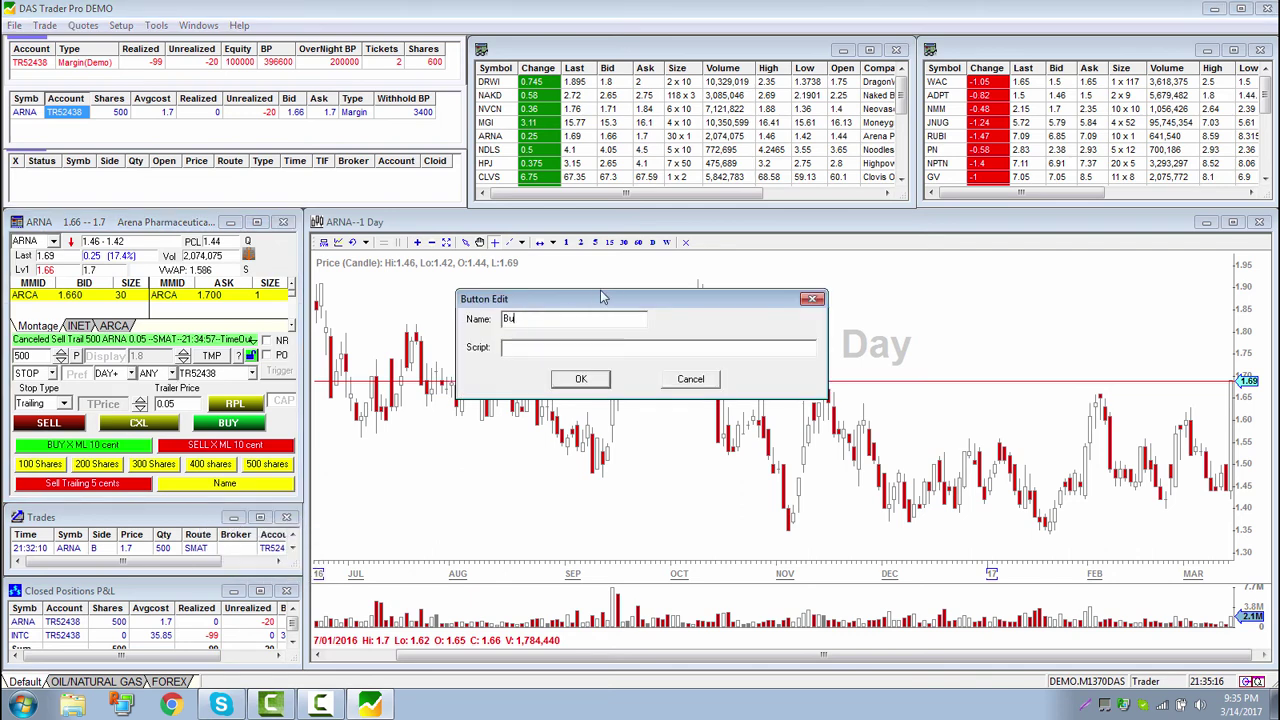
text(y to cover 5 cent)
click(750, 351)
key(ctrl+v)
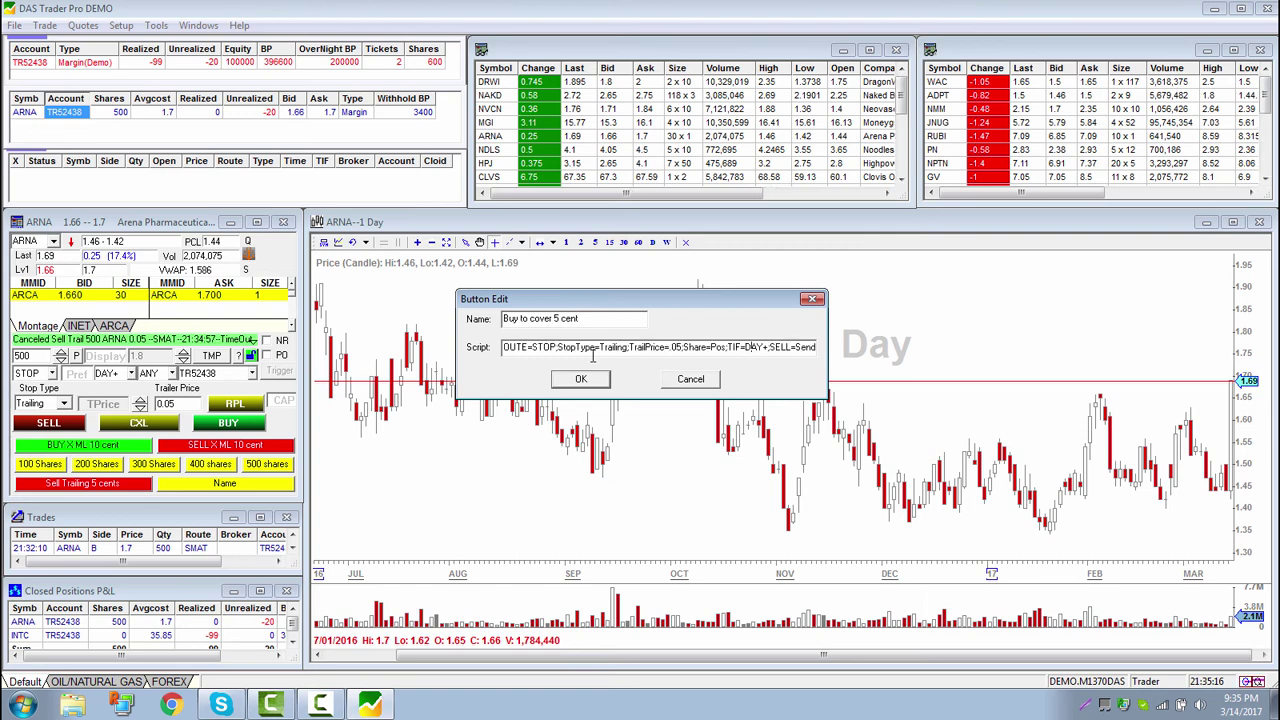
Change SELL to BUY in the script, check it, and confirm the buy-to-cover button
drag(505, 349, 771, 347)
click(565, 348)
click(768, 347)
click(791, 347)
key(BackSpace)
key(BackSpace)
key(BackSpace)
key(BackSpace)
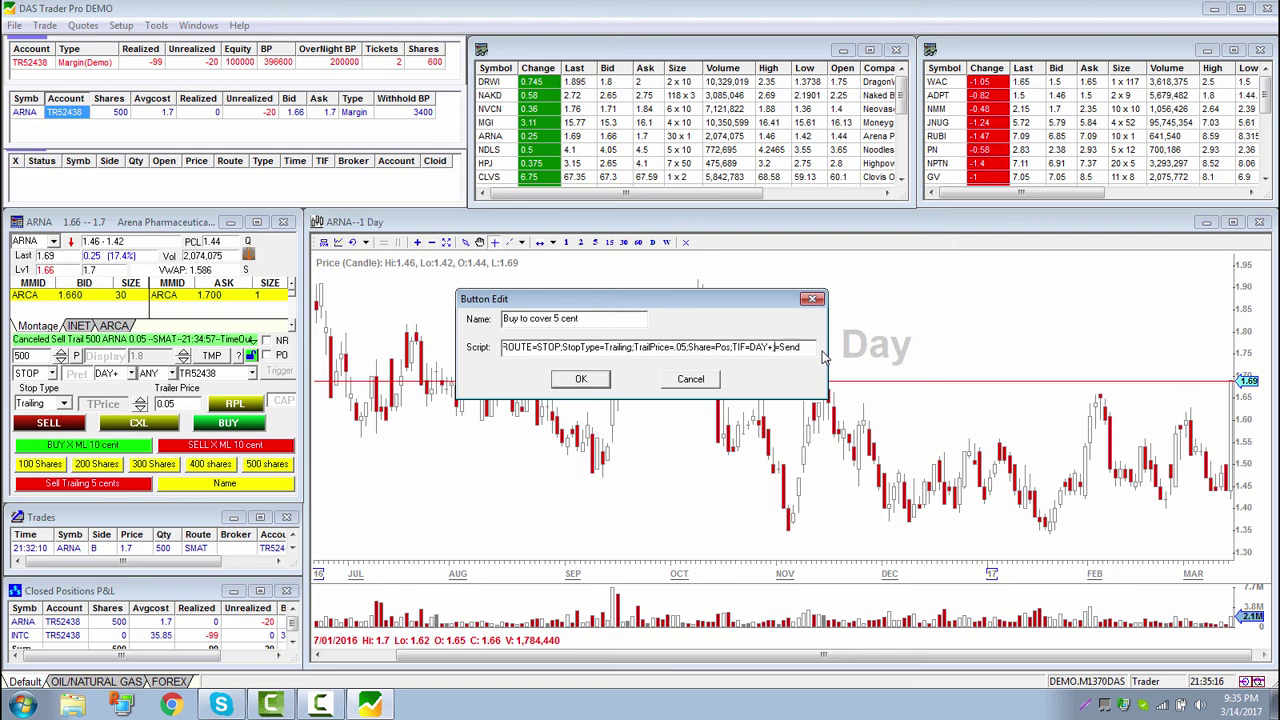
text(BUY=)
drag(769, 347, 489, 358)
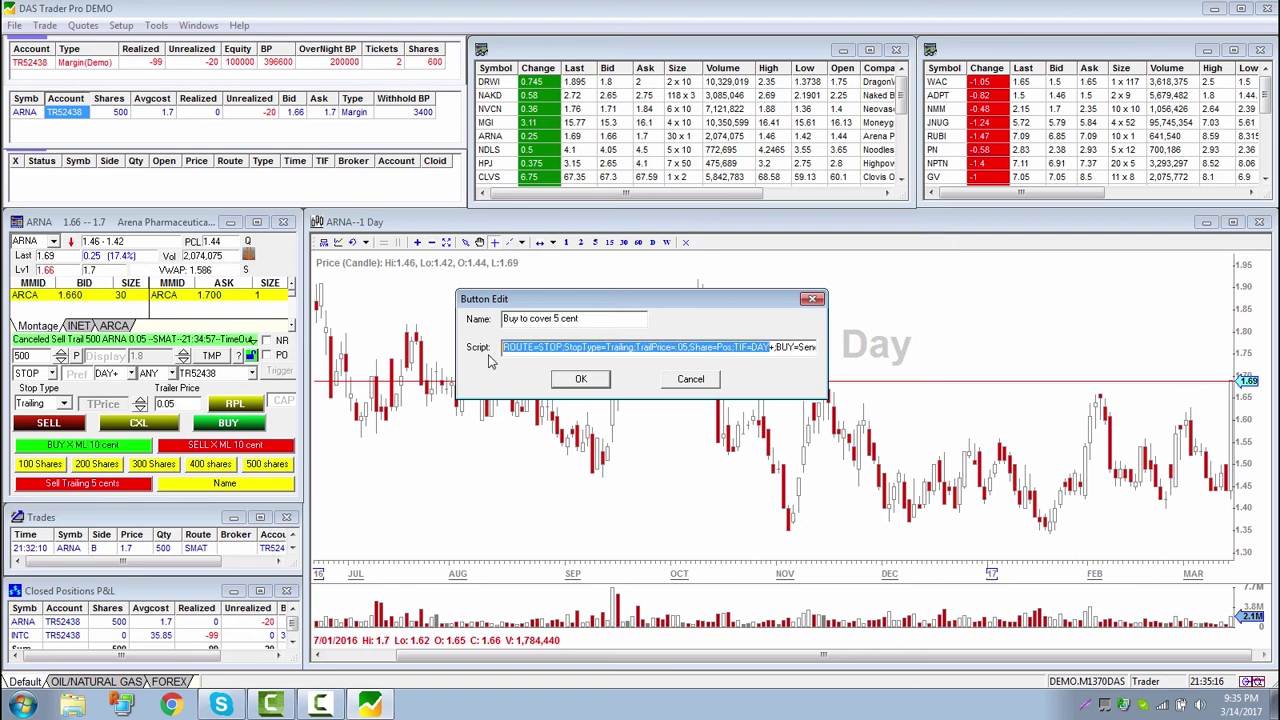
drag(753, 347, 477, 352)
drag(557, 347, 781, 355)
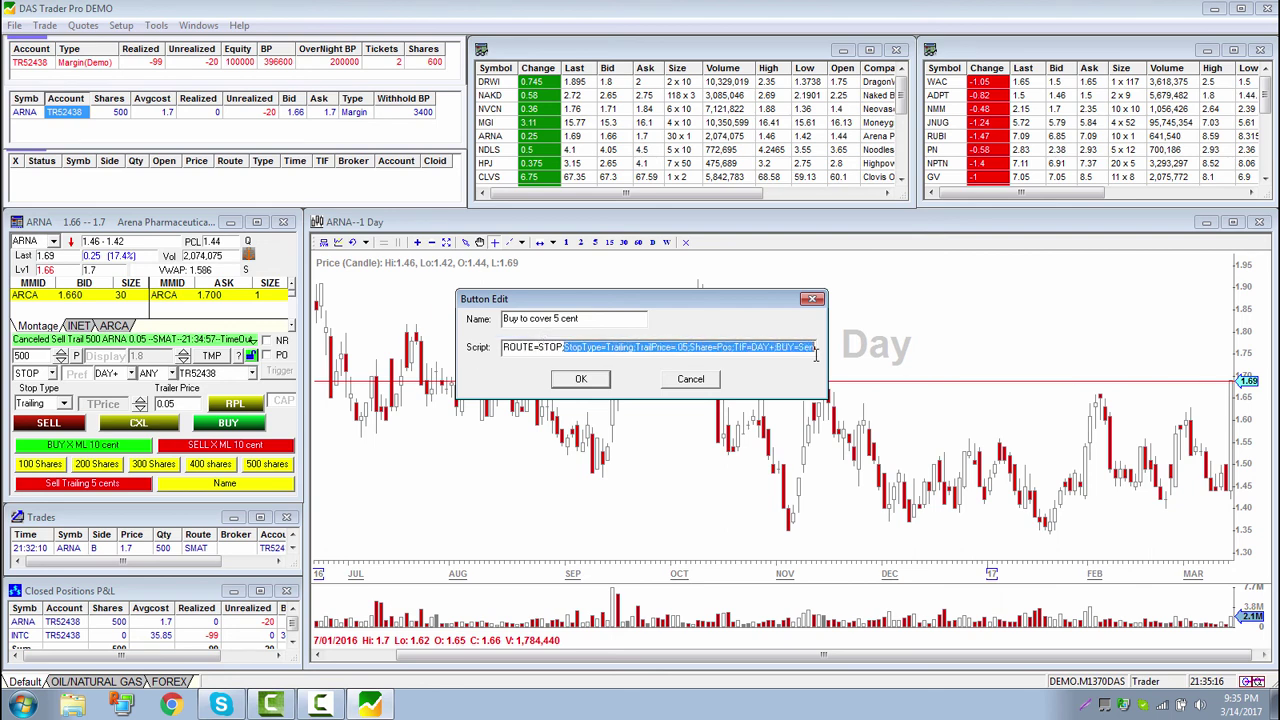
click(672, 350)
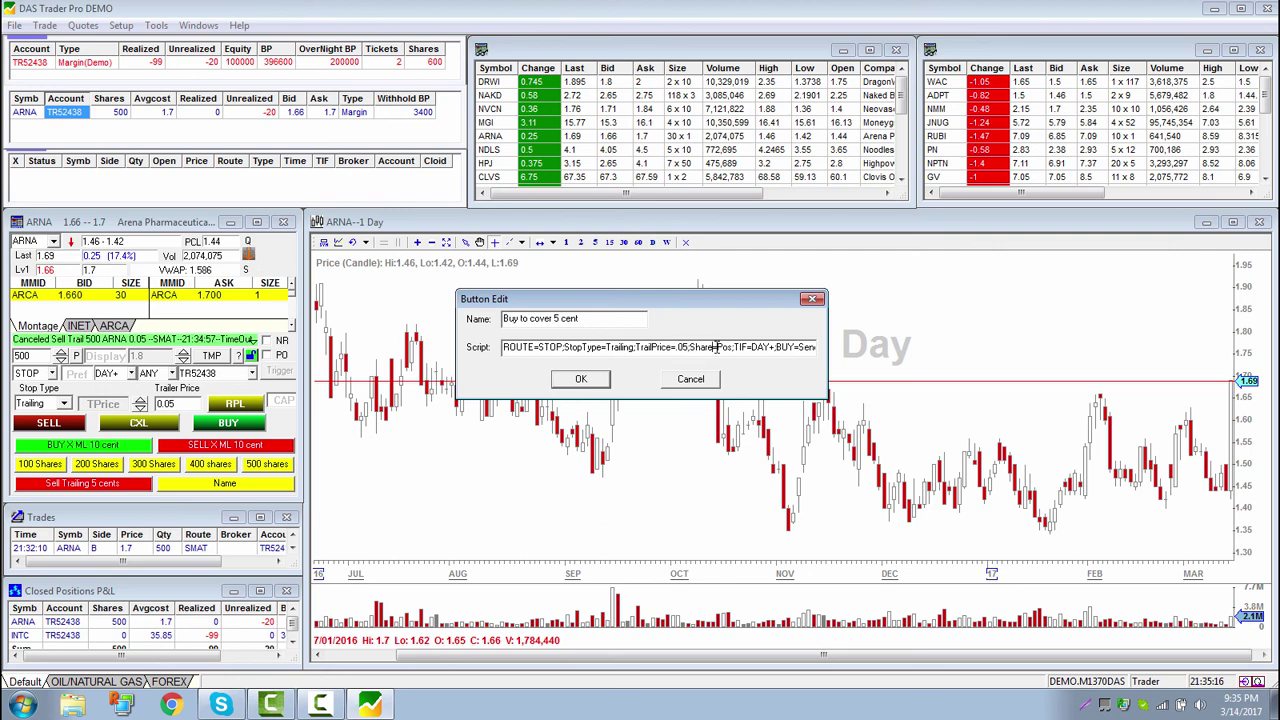
drag(716, 347, 834, 357)
click(725, 347)
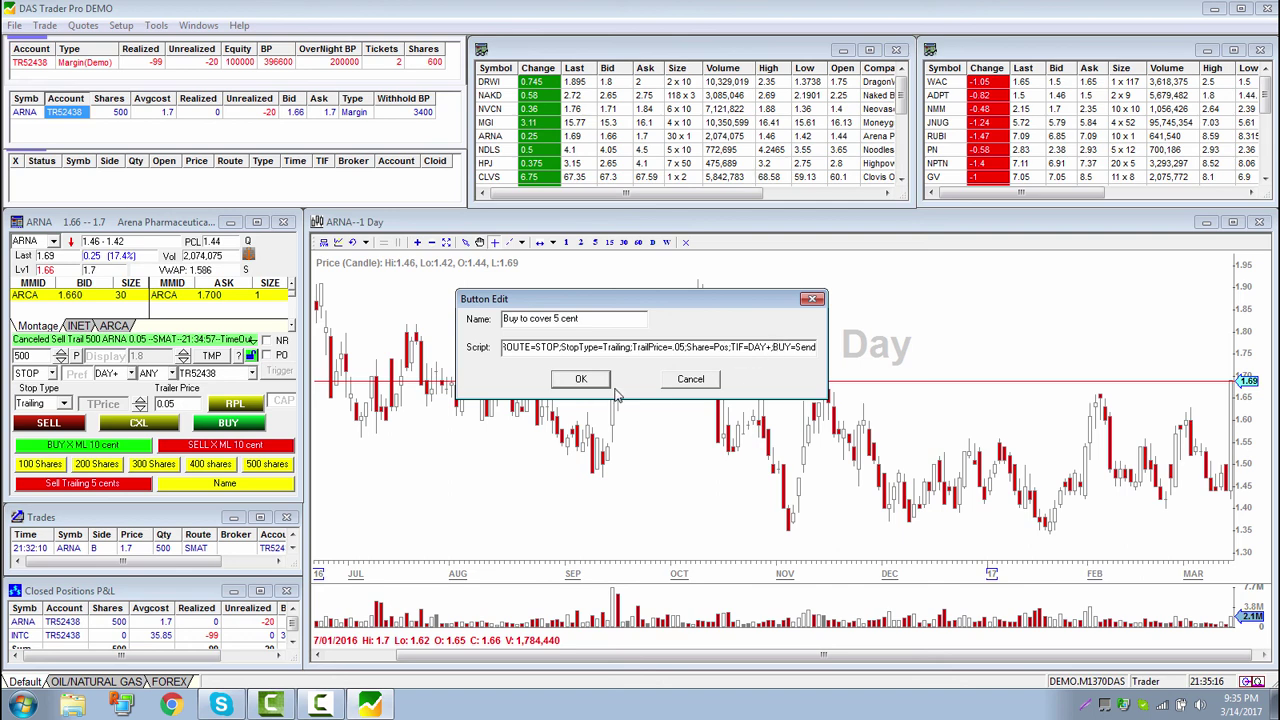
click(581, 379)
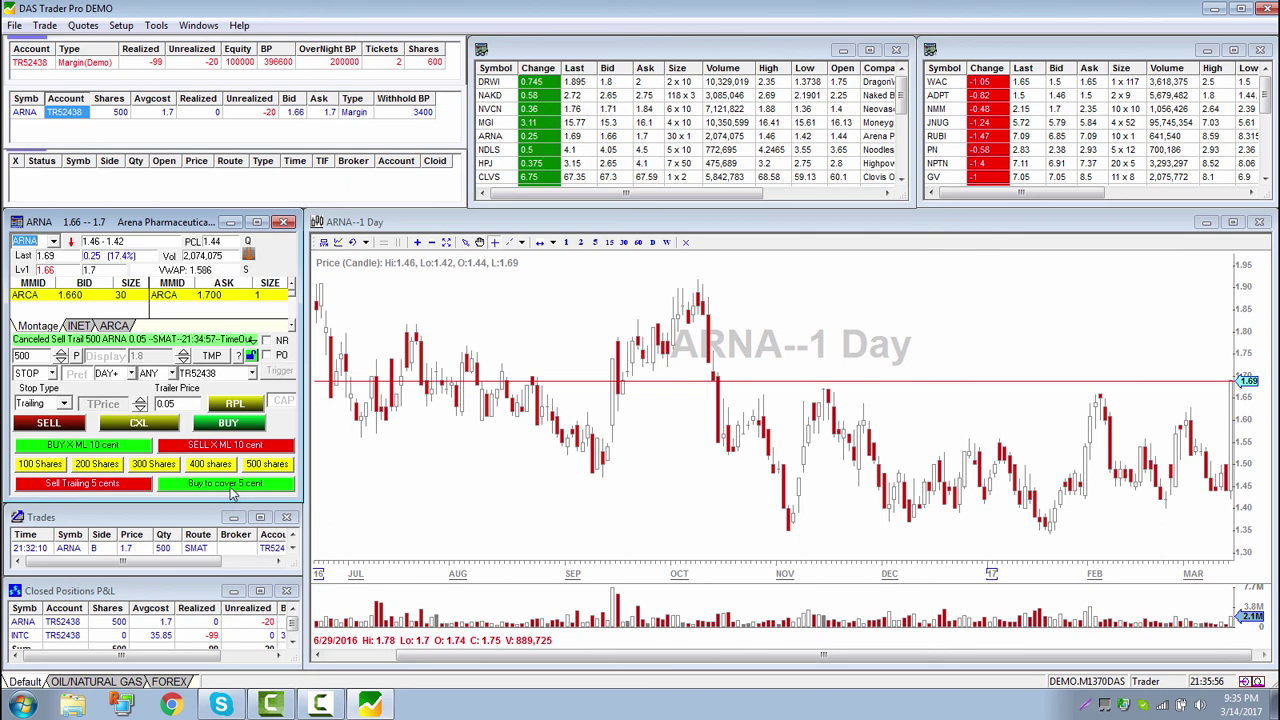
Save the desktop layout as Default, replacing the existing default.dsk
click(14, 25)
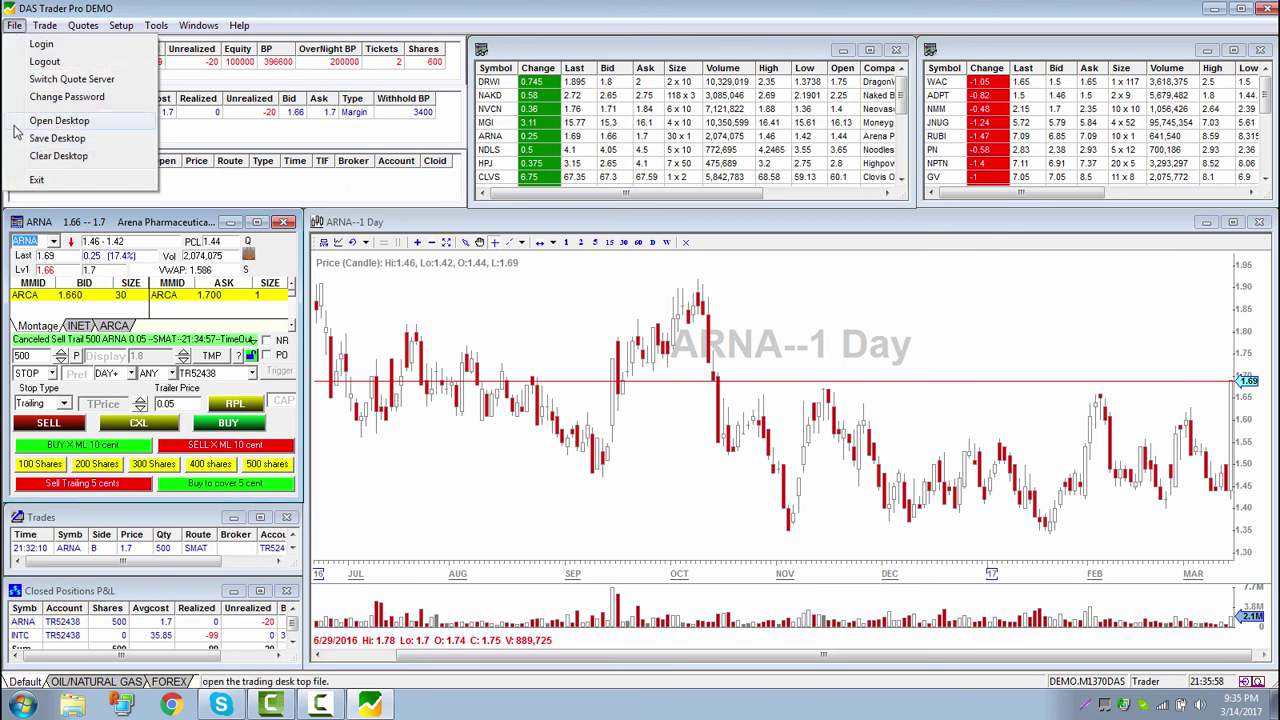
click(29, 135)
click(877, 499)
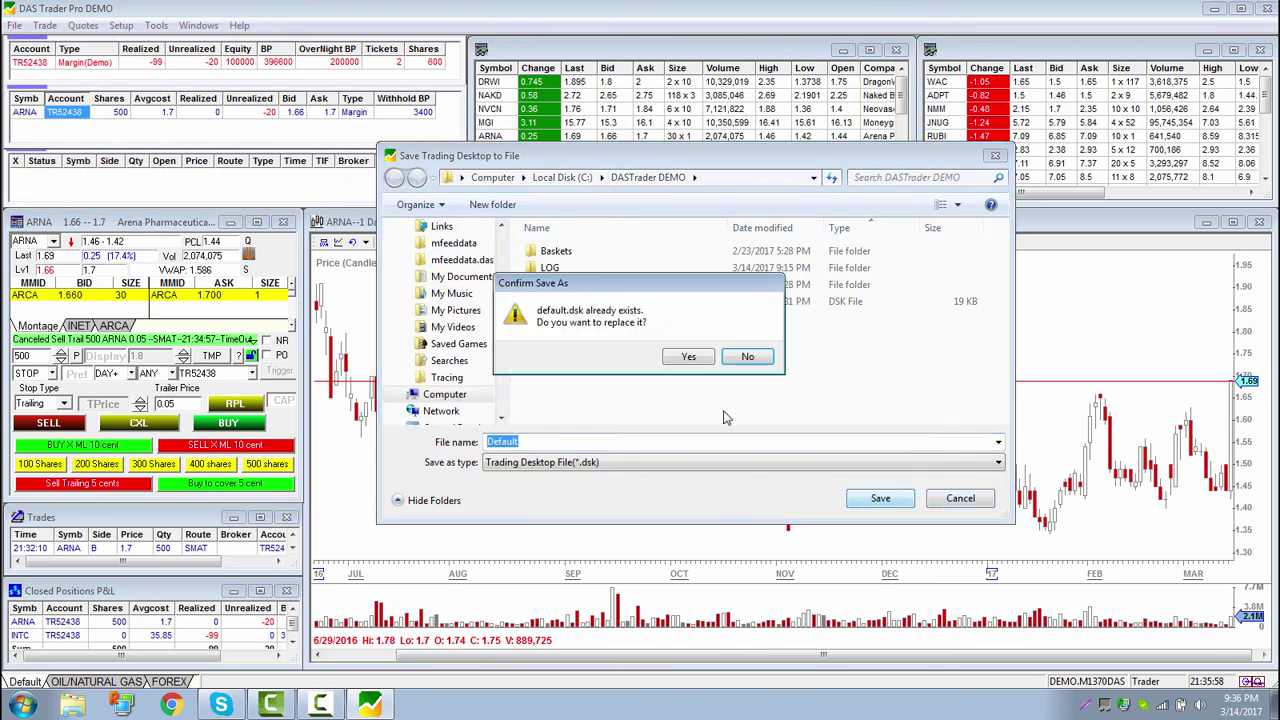
click(688, 358)
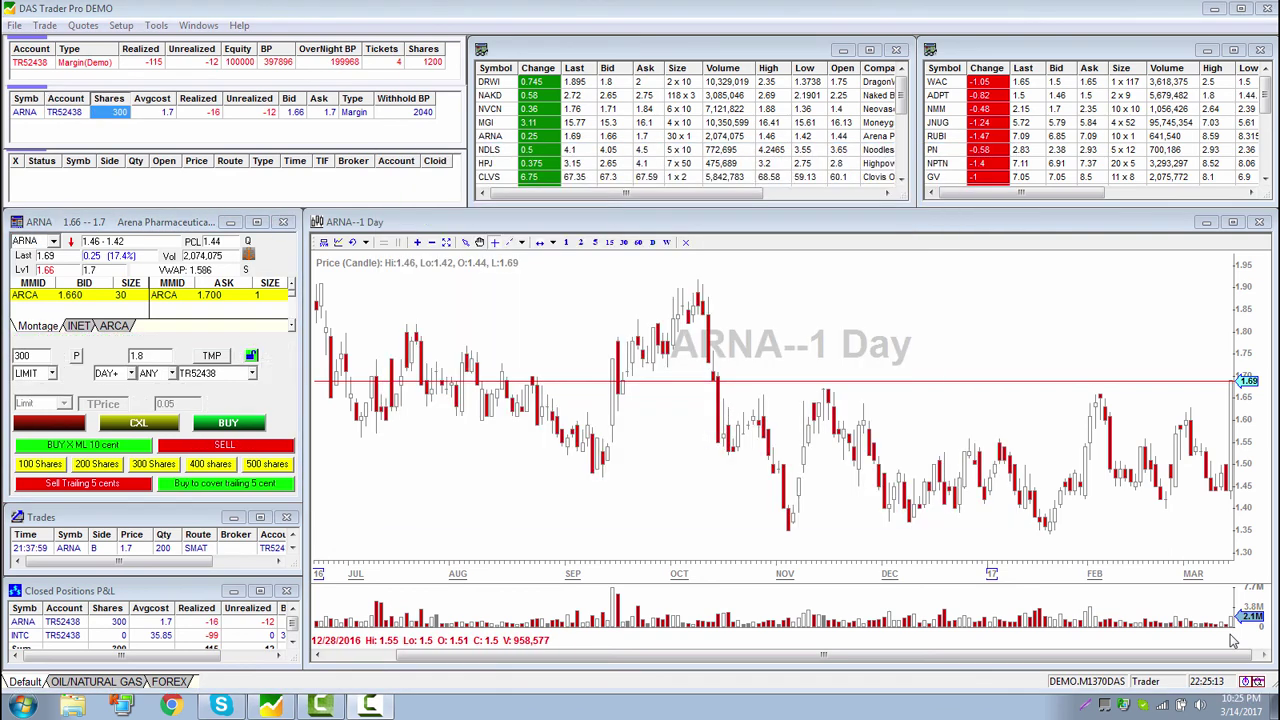